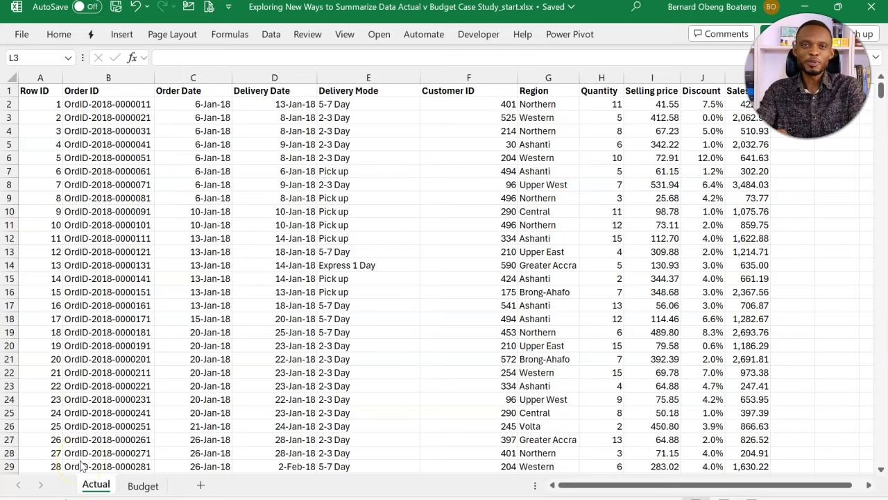
- Review the order transactions on the Actual sheet and the regional 2018 and 2019 figures on the Budget sheet
{"action": "left_click", "coordinate": [186, 301]}
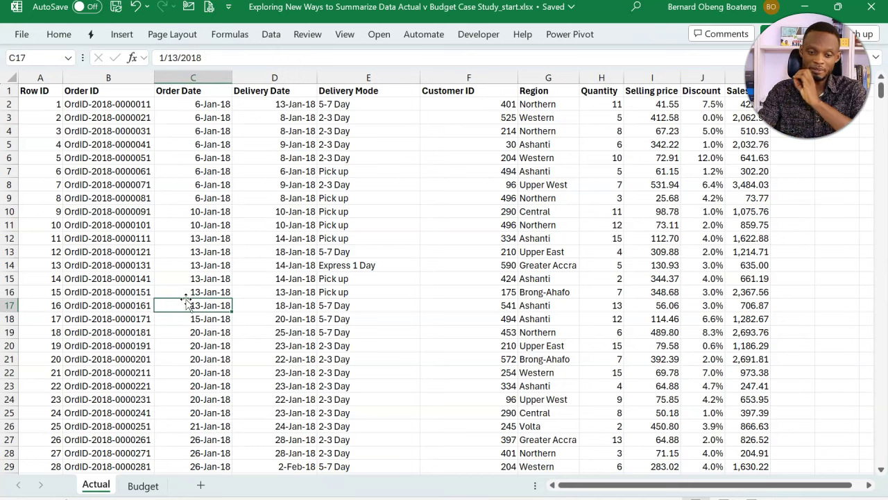
{"action": "left_click", "coordinate": [126, 266]}
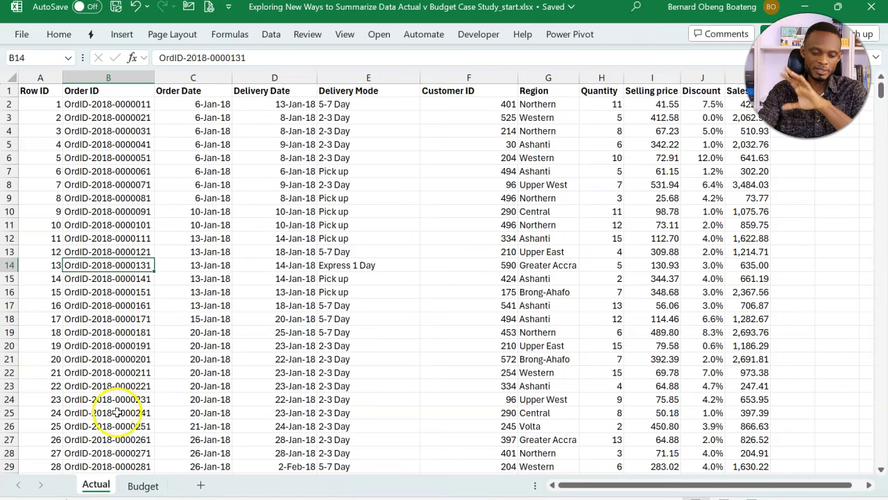
{"action": "left_click", "coordinate": [141, 484]}
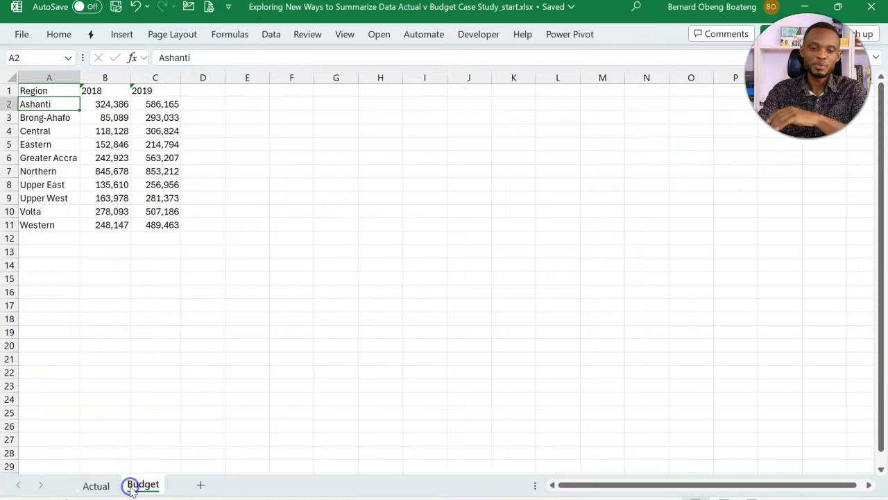
{"action": "left_click", "coordinate": [155, 199]}
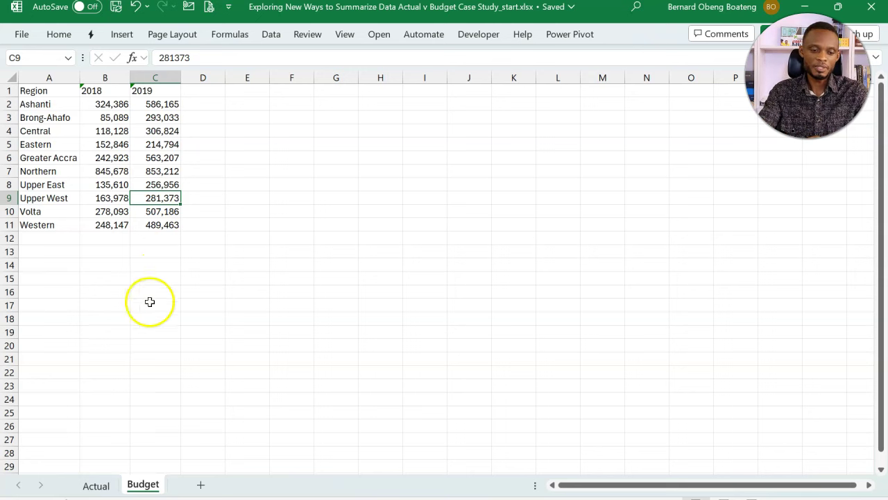
{"action": "left_click", "coordinate": [99, 483]}
{"action": "left_click", "coordinate": [139, 483]}
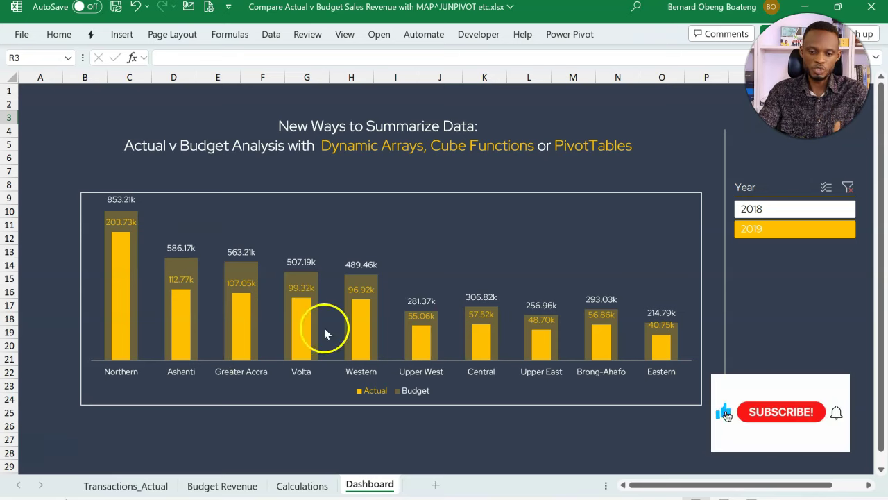
- Switch the finished dashboard's Year slicer between 2018 and 2019 to compare actual and budget by region
{"action": "left_click", "coordinate": [764, 231]}
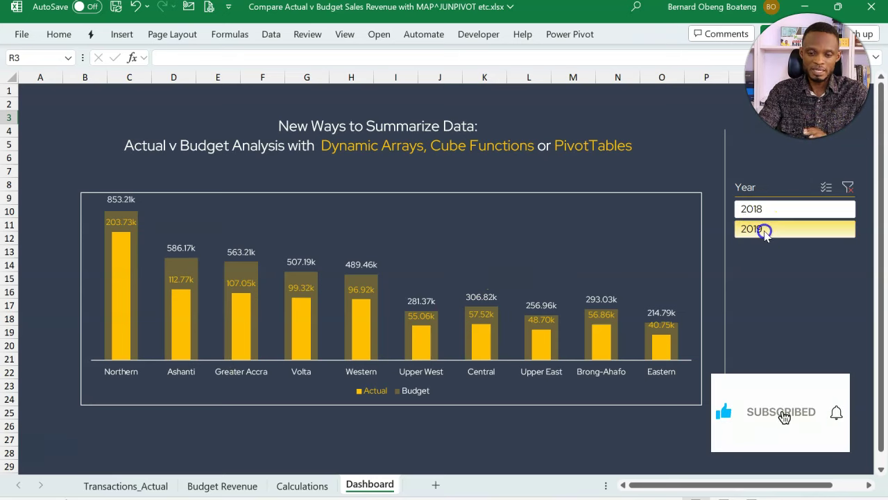
{"action": "left_click", "coordinate": [765, 235]}
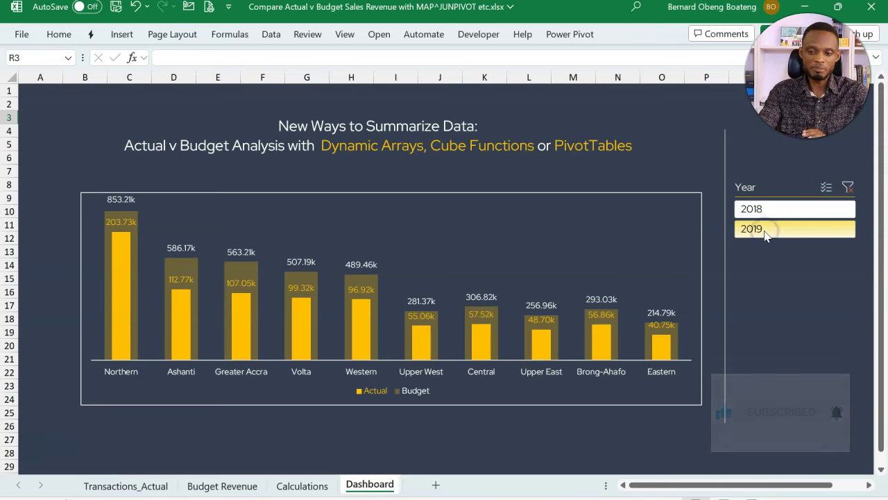
{"action": "left_click", "coordinate": [763, 208]}
{"action": "left_click", "coordinate": [764, 234]}
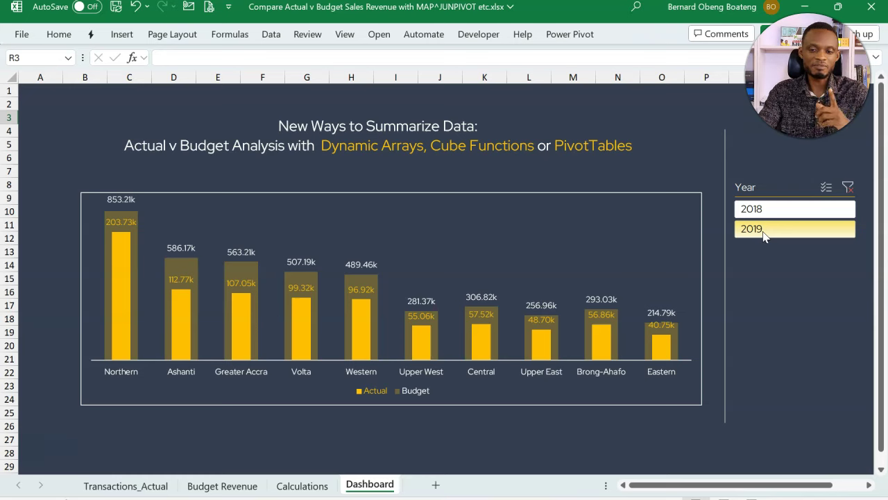
{"action": "left_click", "coordinate": [764, 252]}
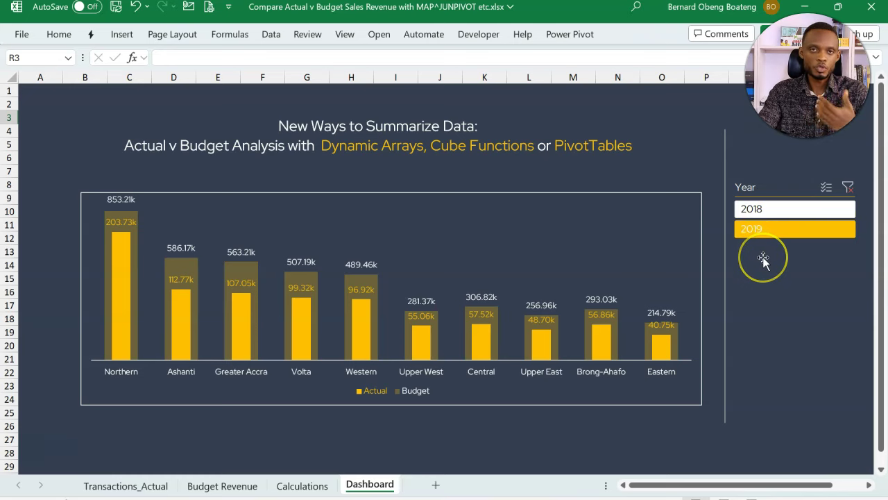
{"action": "left_click", "coordinate": [781, 210]}
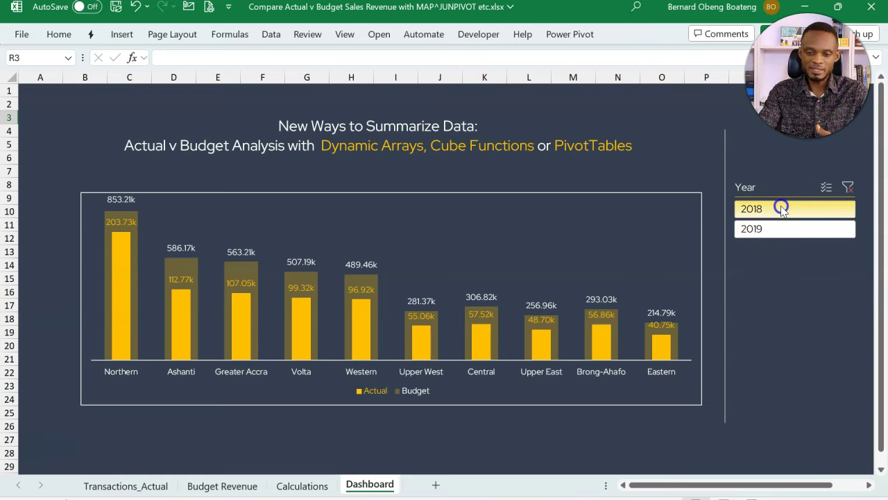
{"action": "left_click", "coordinate": [777, 228]}
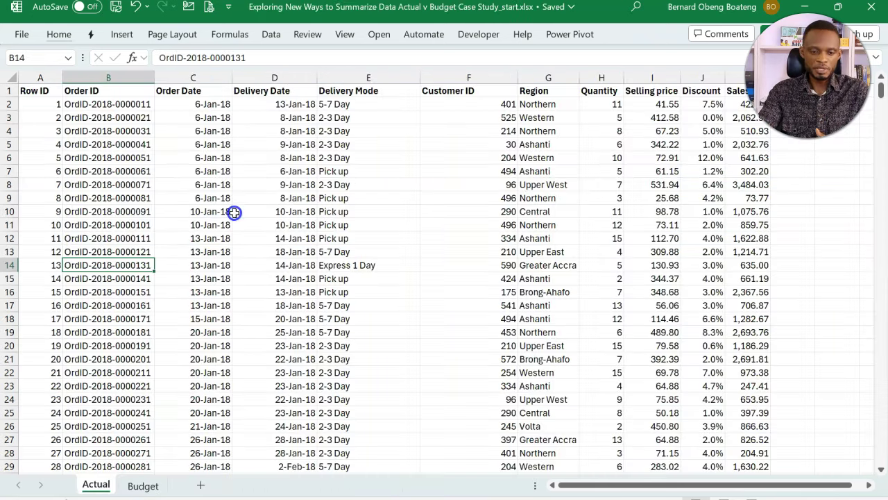
- Convert the Actual sheet's data range A1:K663 into a table with headers
{"action": "left_click", "coordinate": [235, 212]}
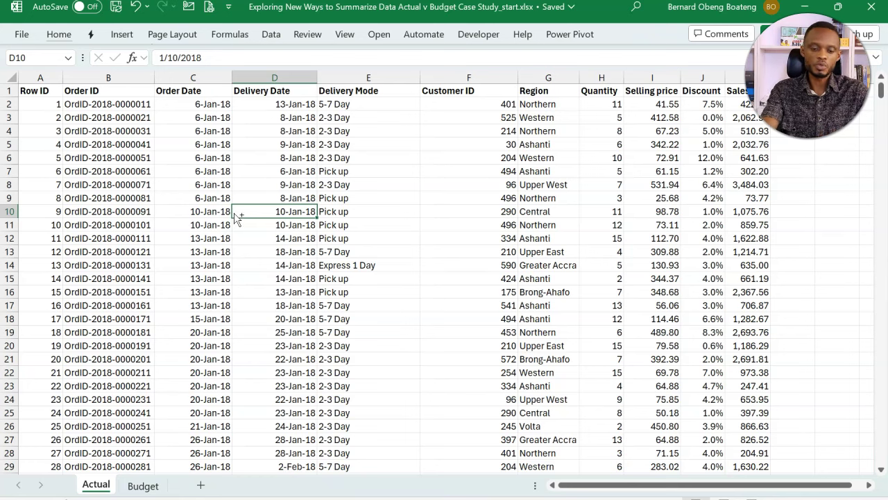
{"action": "key", "text": "ctrl+t"}
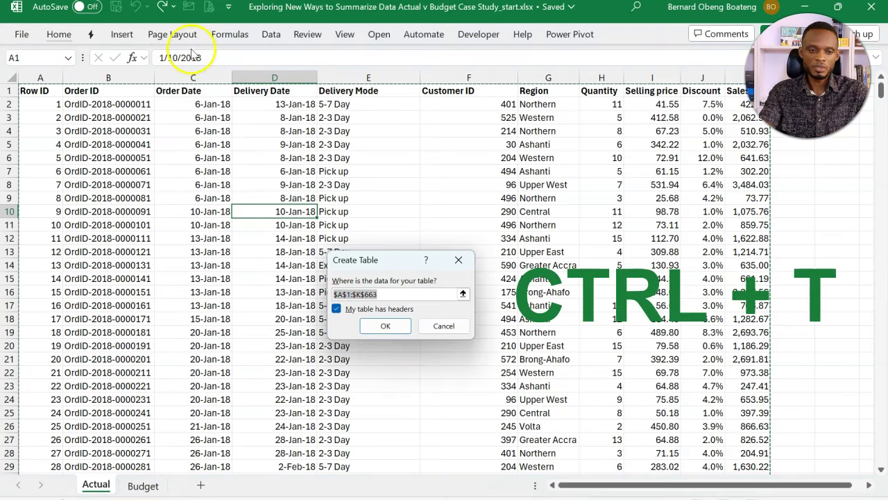
{"action": "left_click", "coordinate": [121, 34]}
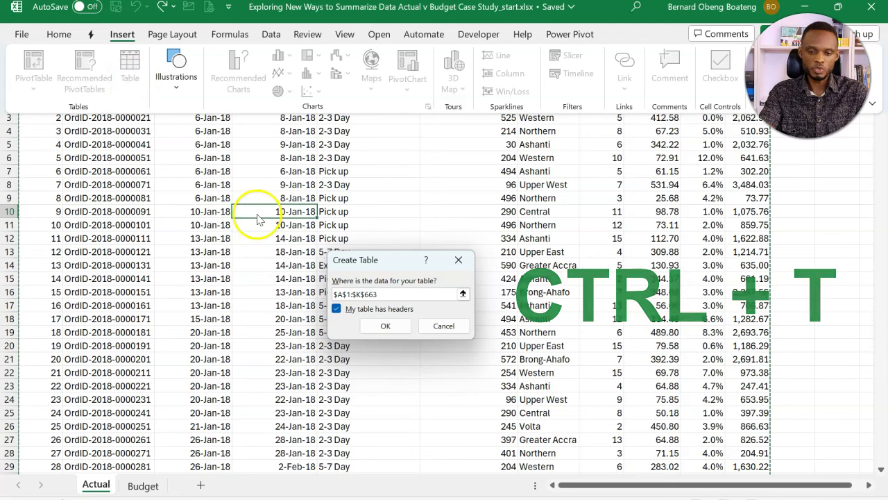
{"action": "left_click", "coordinate": [395, 329]}
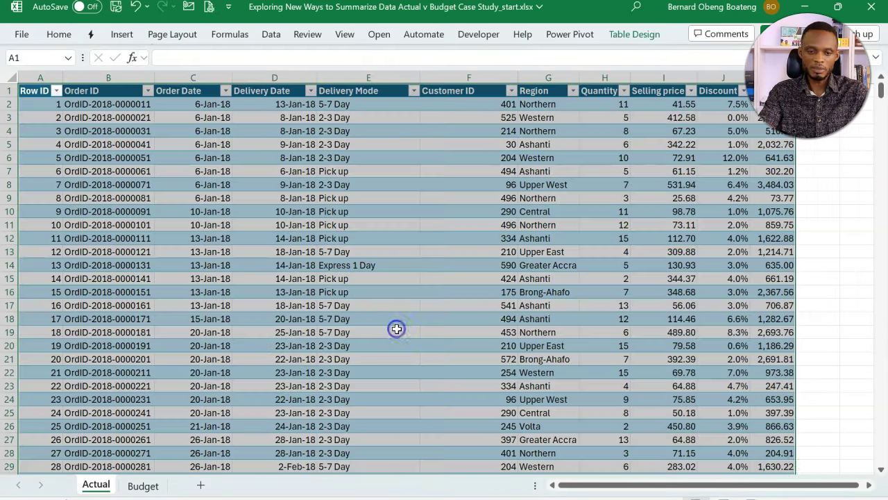
- Name the new transactions table Actual
{"action": "left_click", "coordinate": [183, 154]}
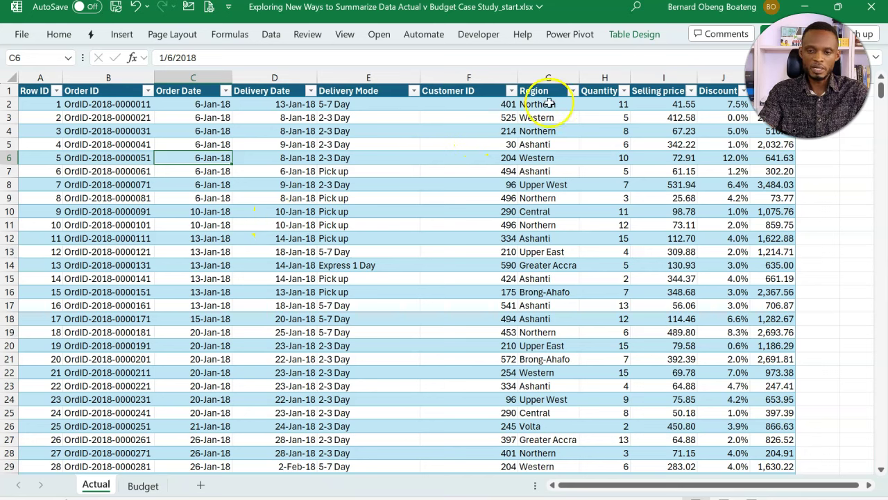
{"action": "left_click", "coordinate": [631, 35]}
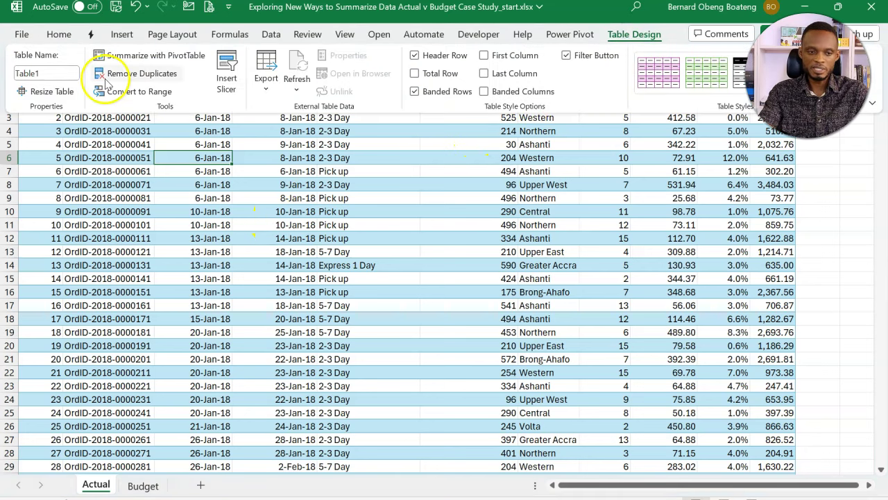
{"action": "left_click", "coordinate": [67, 72]}
{"action": "type", "text": "Ac"}
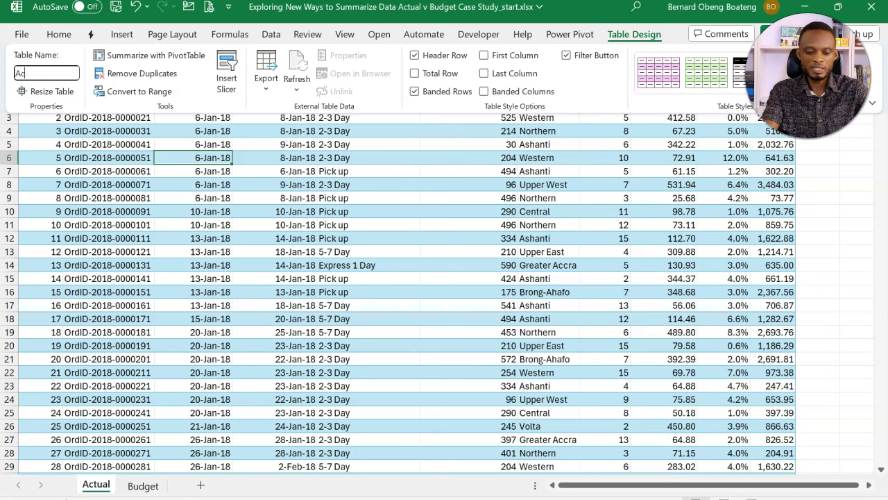
{"action": "type", "text": "tual"}
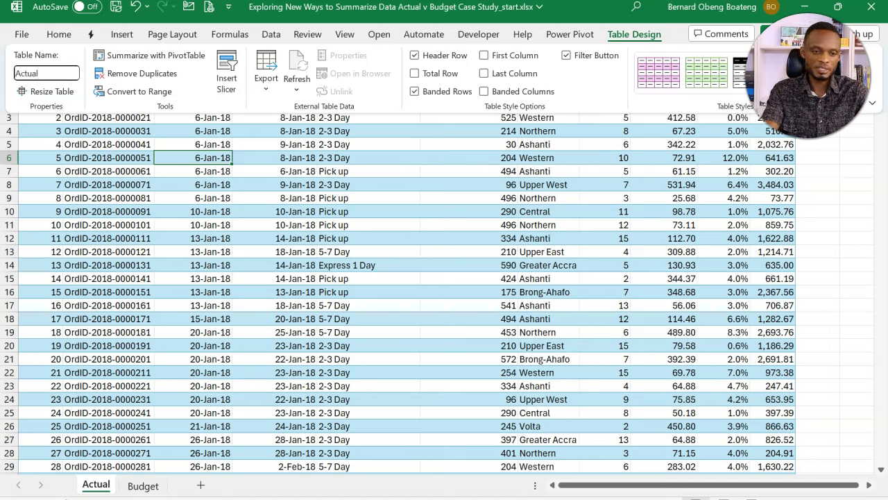
{"action": "key", "text": "Return"}
- Look through the Actual table's fields from order date across to selling price
{"action": "left_click", "coordinate": [200, 209]}
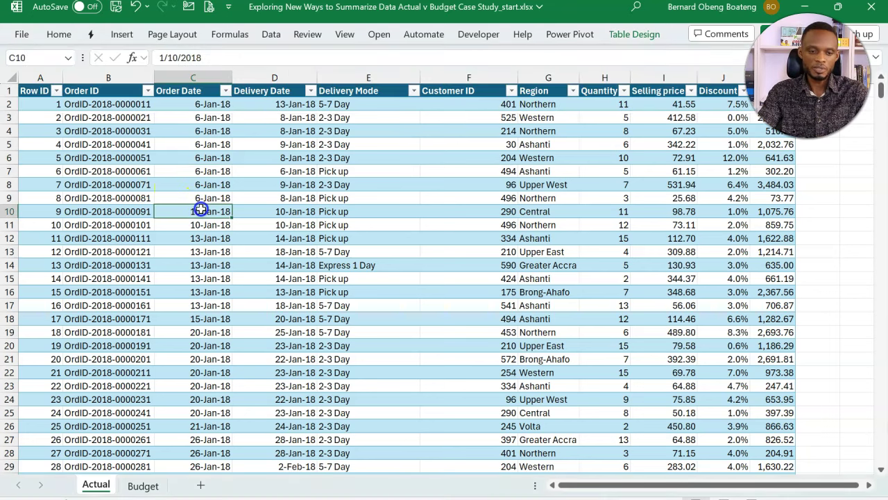
{"action": "left_click", "coordinate": [303, 185]}
{"action": "key", "text": "Right"}
{"action": "key", "text": "Right"}
{"action": "key", "text": "Right"}
{"action": "key", "text": "Right"}
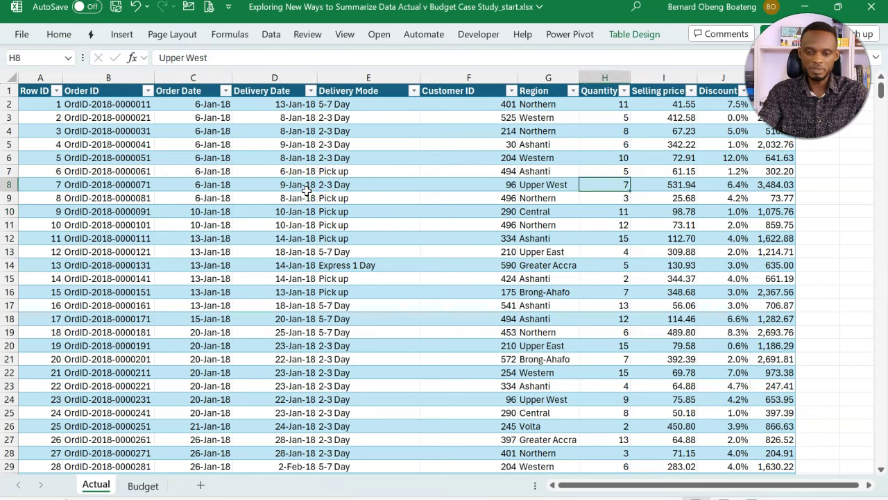
{"action": "key", "text": "Right"}
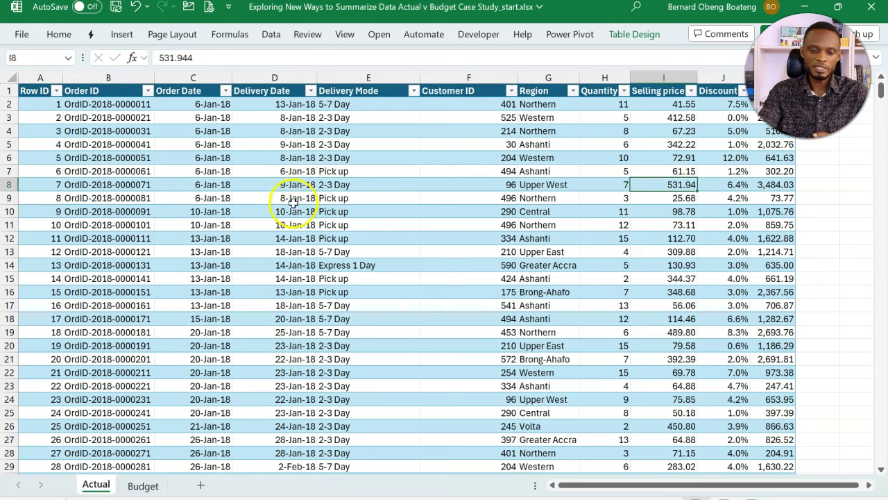
- Insert a PivotTable based on the Actual table into the existing worksheet at cell M4 of the Actual sheet
{"action": "left_click", "coordinate": [294, 211]}
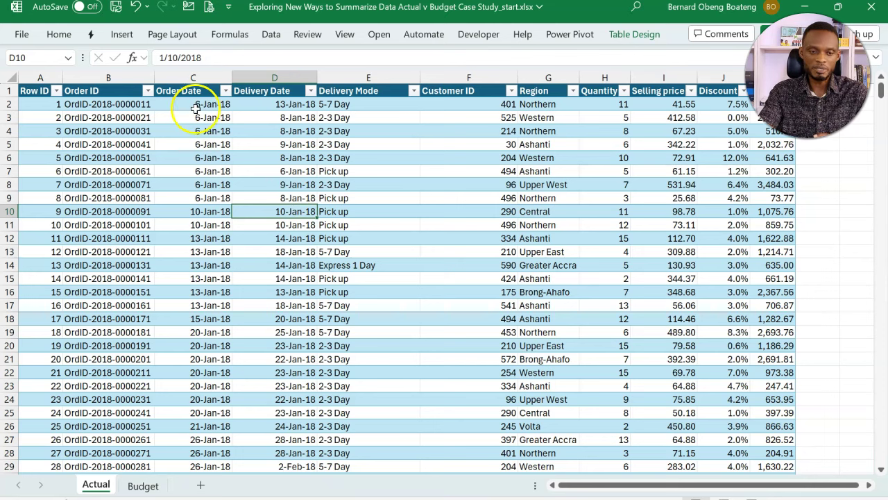
{"action": "left_click", "coordinate": [122, 35]}
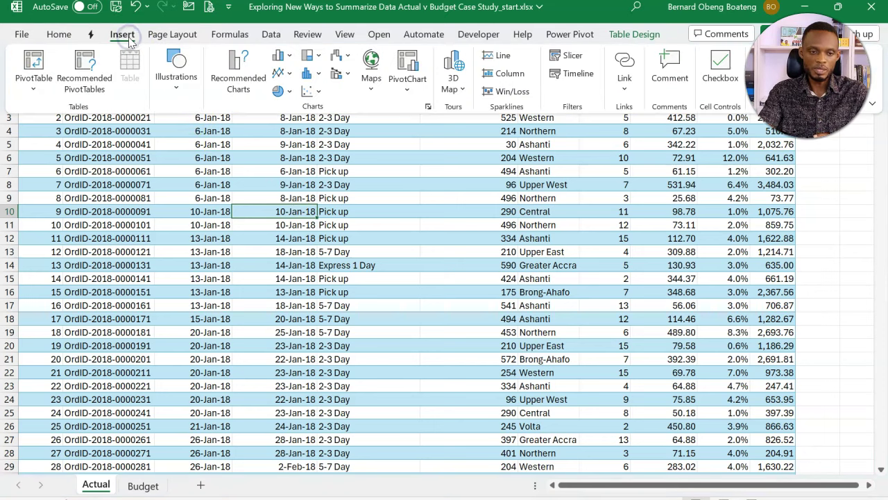
{"action": "left_click", "coordinate": [45, 63]}
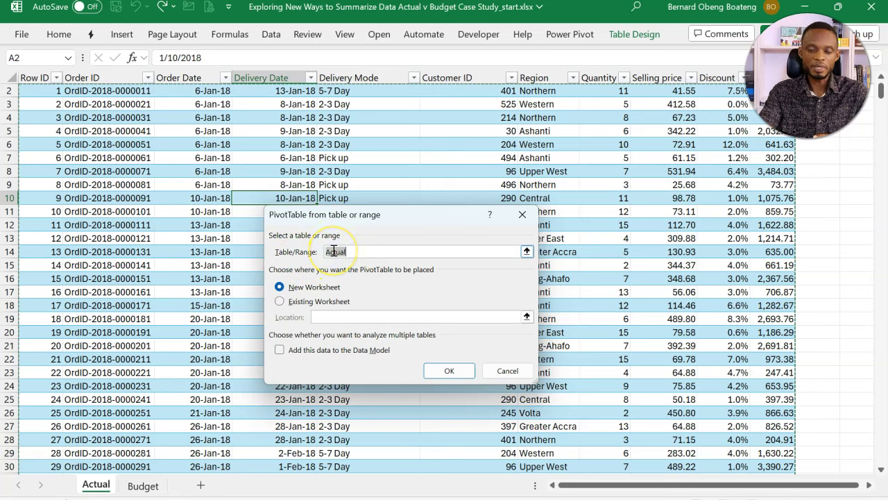
{"action": "left_click", "coordinate": [310, 301]}
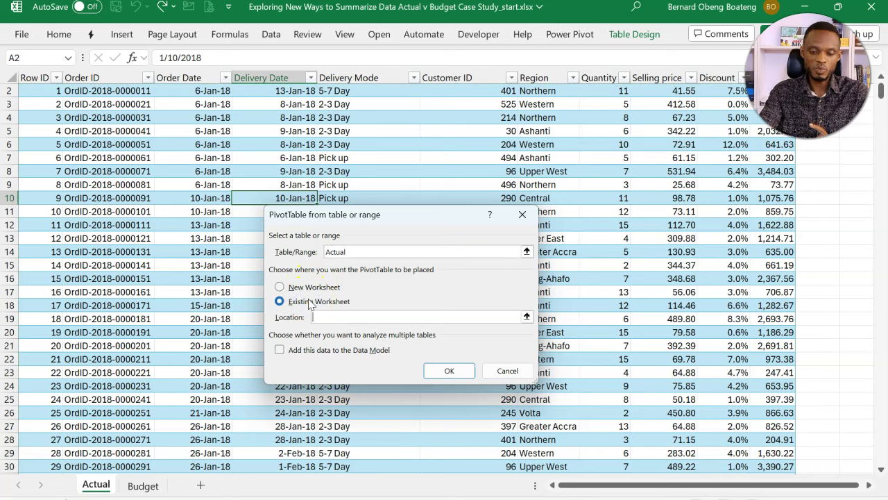
{"action": "left_click", "coordinate": [527, 316]}
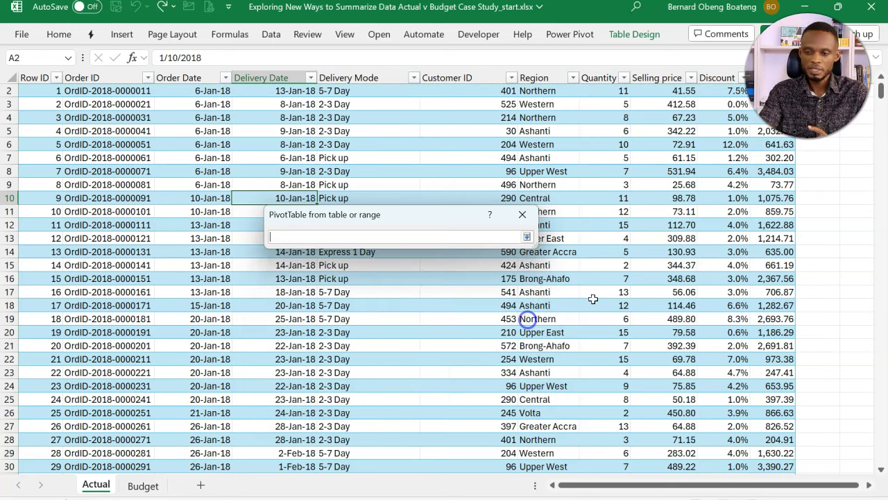
{"action": "left_click", "coordinate": [849, 147]}
{"action": "key", "text": "Right"}
{"action": "key", "text": "Right"}
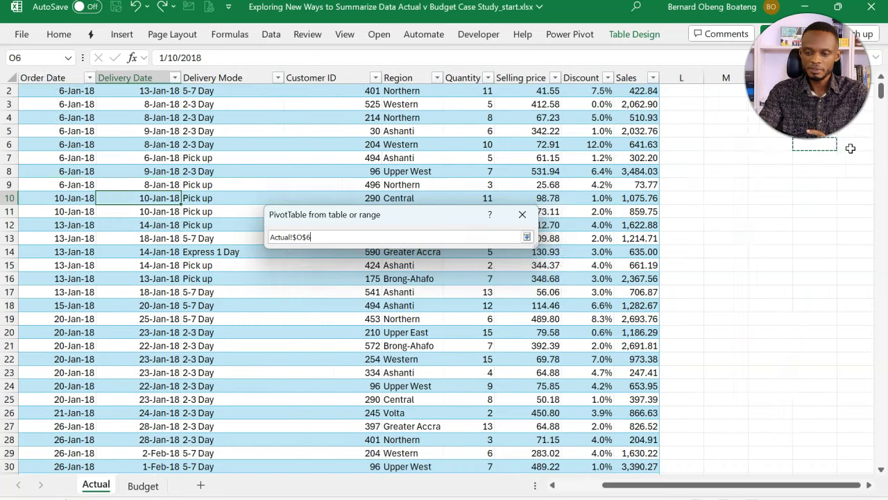
{"action": "key", "text": "Right"}
{"action": "key", "text": "Right"}
{"action": "key", "text": "Right"}
{"action": "left_click", "coordinate": [576, 121]}
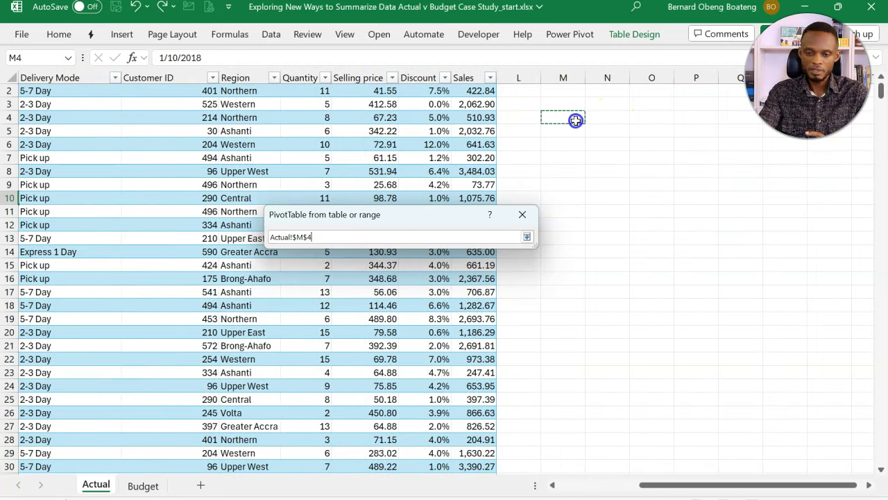
{"action": "key", "text": "Return"}
{"action": "left_click", "coordinate": [446, 372]}
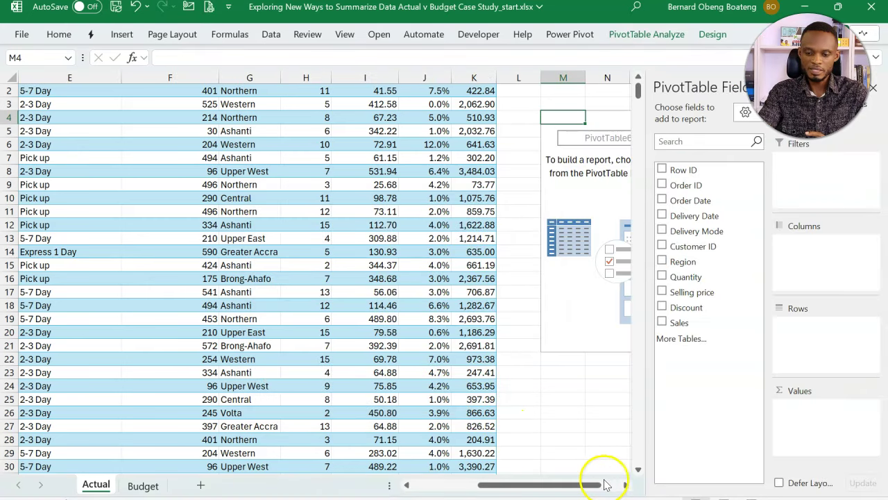
- Lay out the PivotTable with Sales summed as values, Region in rows and Delivery Mode in columns
{"action": "left_click", "coordinate": [625, 485]}
{"action": "left_click", "coordinate": [625, 485]}
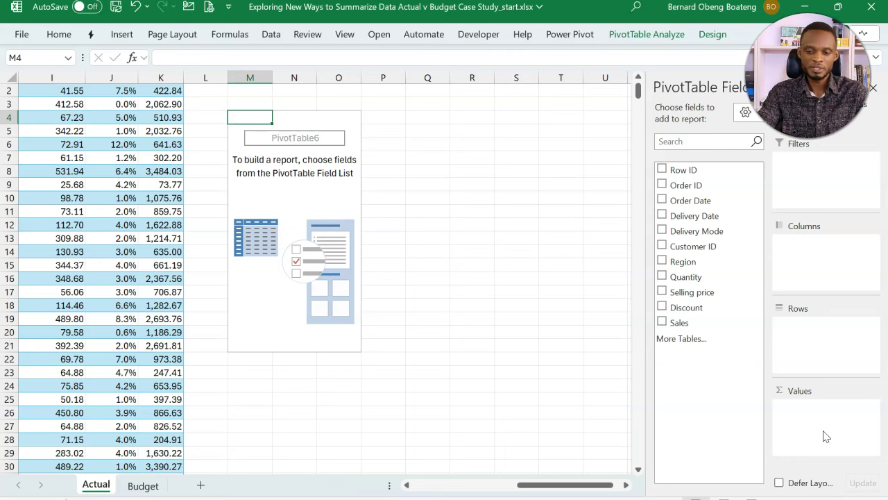
{"action": "left_click_drag", "start_coordinate": [671, 321], "coordinate": [821, 440]}
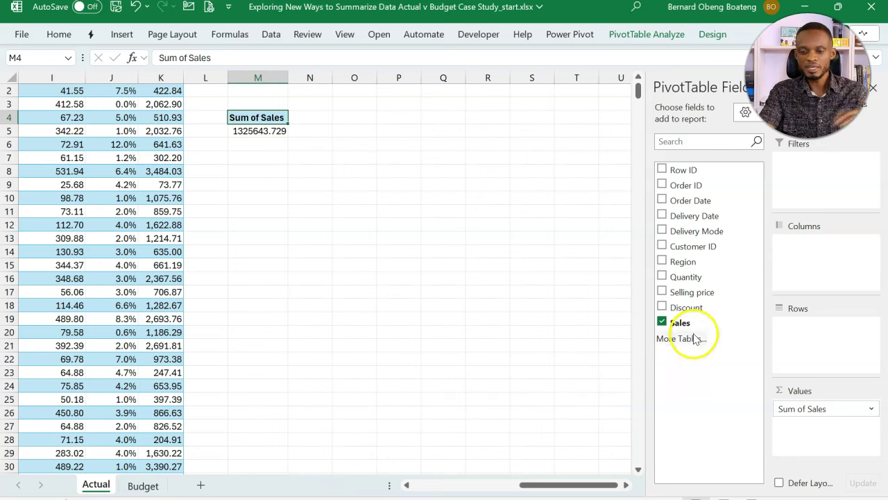
{"action": "left_click_drag", "start_coordinate": [696, 261], "coordinate": [790, 323]}
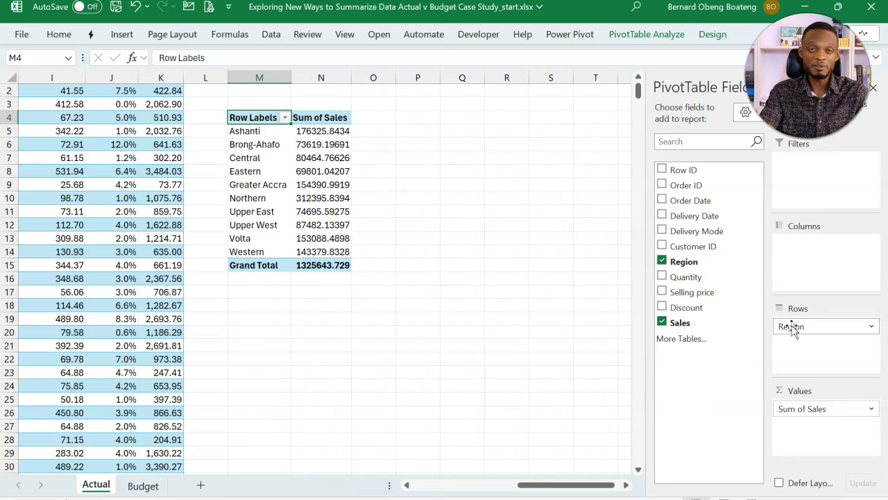
{"action": "left_click_drag", "start_coordinate": [722, 231], "coordinate": [778, 256]}
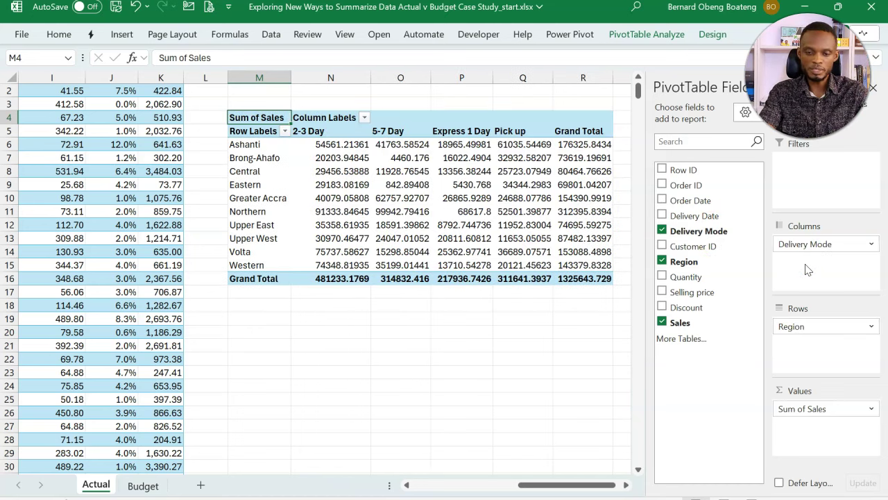
- Format all PivotTable sales values, including the grand totals, with thousands separators and two decimals
{"action": "left_click_drag", "start_coordinate": [346, 144], "coordinate": [570, 277]}
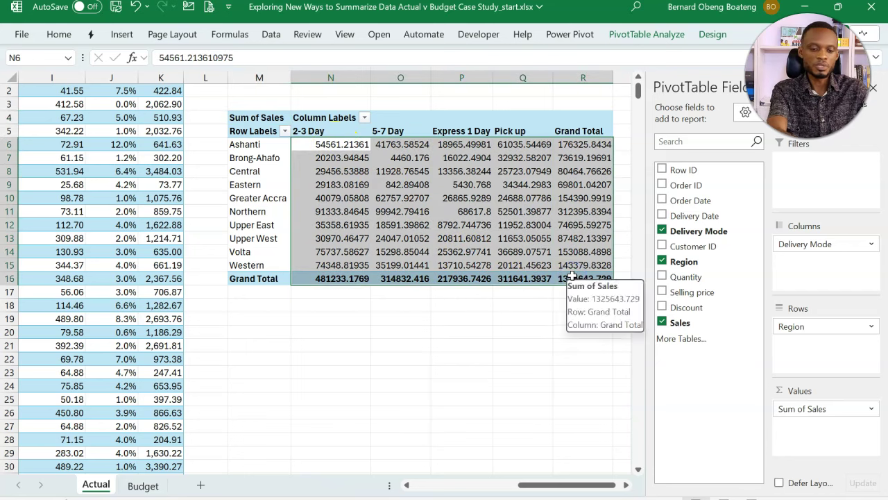
{"action": "key", "text": "ctrl+shift+1"}
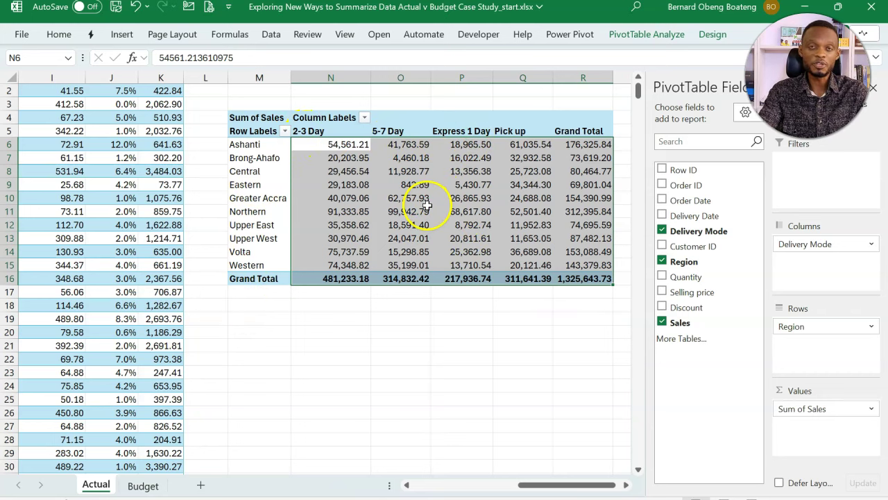
- Start a PIVOTBY formula in cell M21 with Actual[Region] as the row fields
{"action": "left_click", "coordinate": [281, 345]}
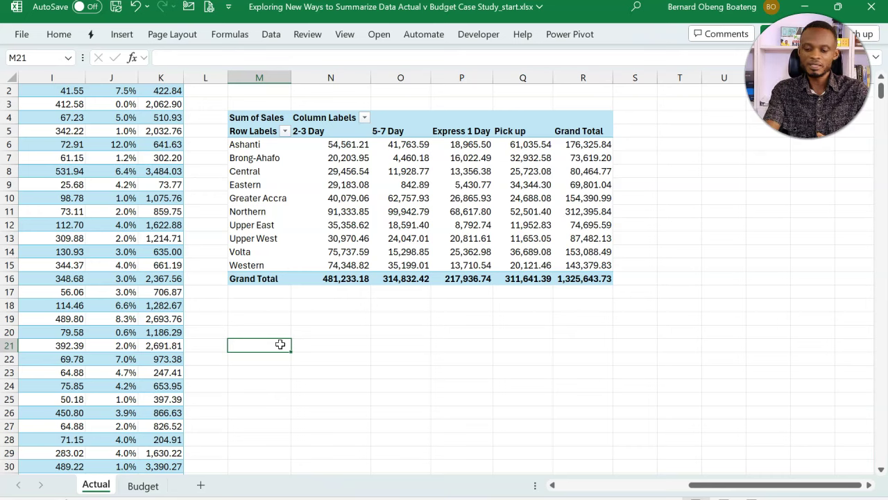
{"action": "type", "text": "="}
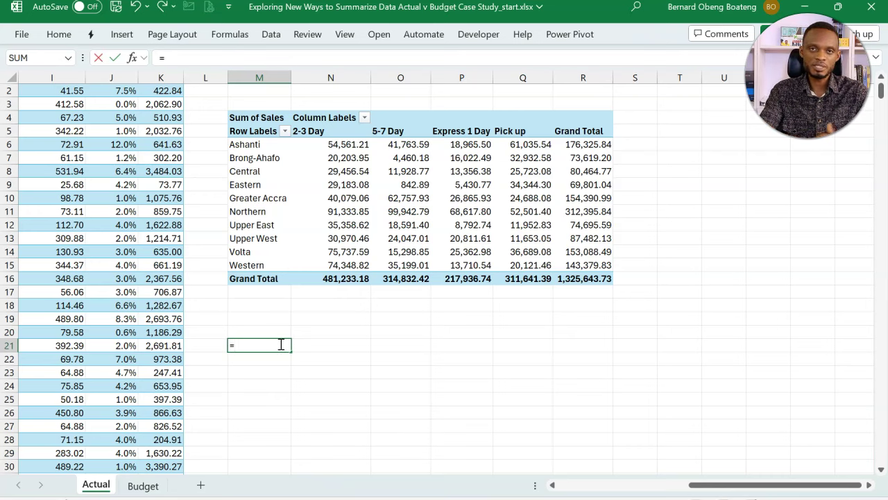
{"action": "type", "text": "piv"}
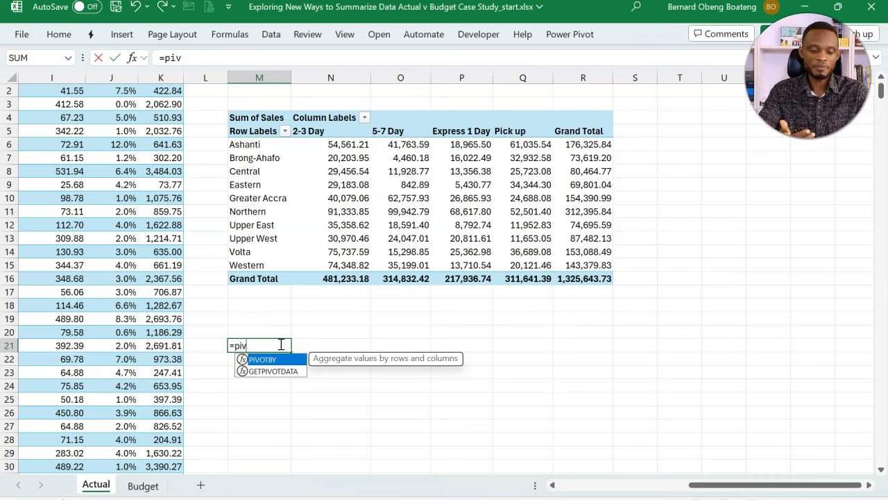
{"action": "key", "text": "Tab"}
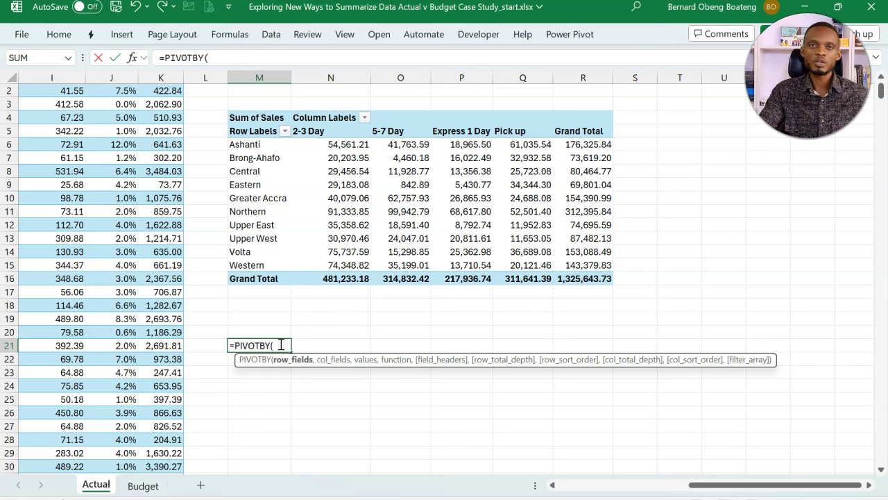
{"action": "type", "text": "actu"}
{"action": "key", "text": "Tab"}
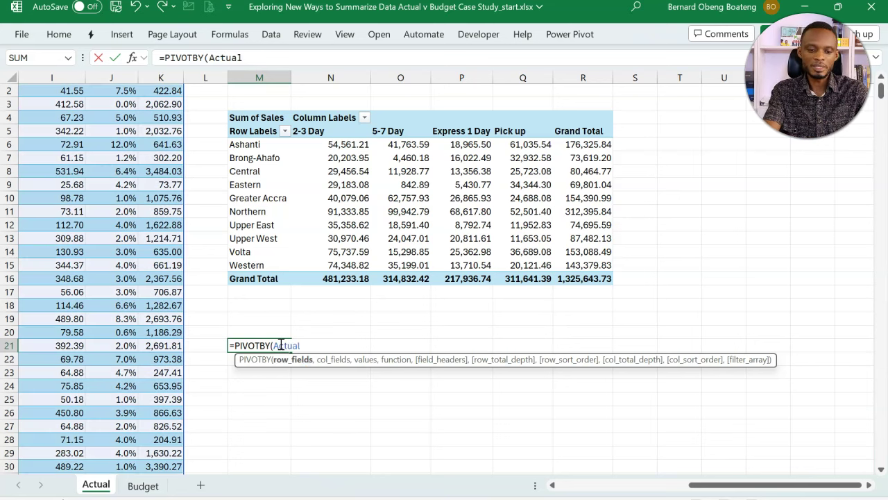
{"action": "type", "text": "[reg"}
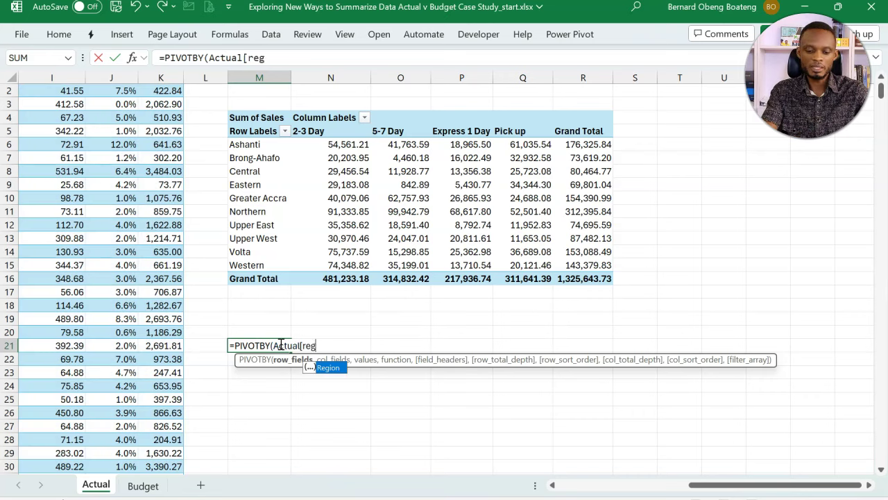
{"action": "key", "text": "Tab"}
{"action": "type", "text": "]"}
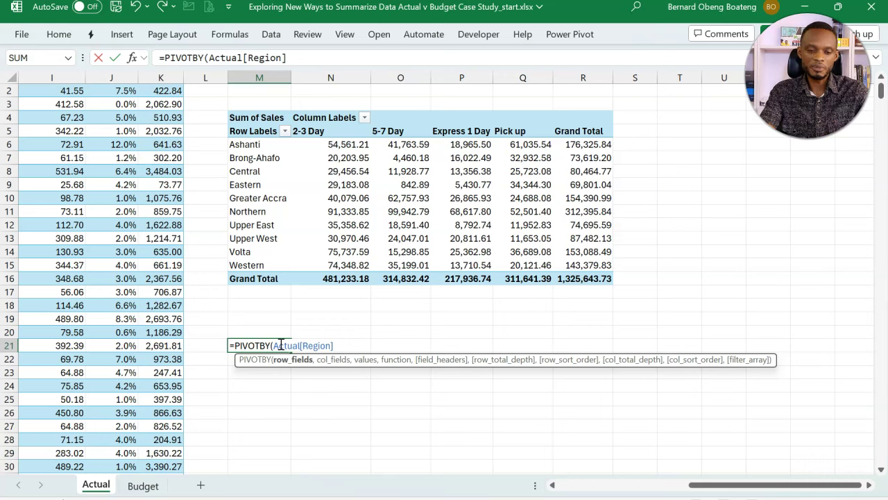
{"action": "left_click", "coordinate": [318, 345]}
{"action": "type", "text": ","}
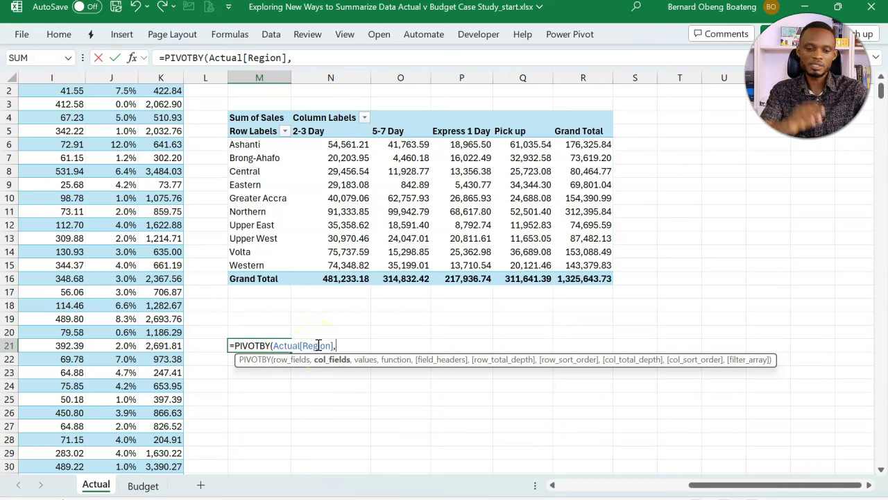
- Add Actual[Delivery Mode] as the column fields of the PIVOTBY formula
{"action": "type", "text": "act"}
{"action": "key", "text": "Tab"}
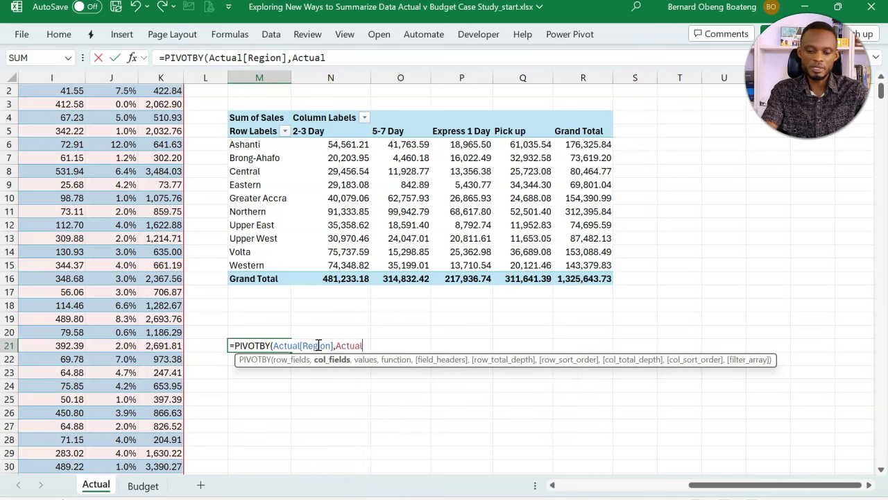
{"action": "type", "text": "[de"}
{"action": "key", "text": "Tab"}
{"action": "key", "text": "BackSpace"}
{"action": "key", "text": "BackSpace"}
{"action": "key", "text": "BackSpace"}
{"action": "key", "text": "BackSpace"}
{"action": "key", "text": "BackSpace"}
{"action": "key", "text": "Down"}
{"action": "key", "text": "Tab"}
{"action": "type", "text": "],"}
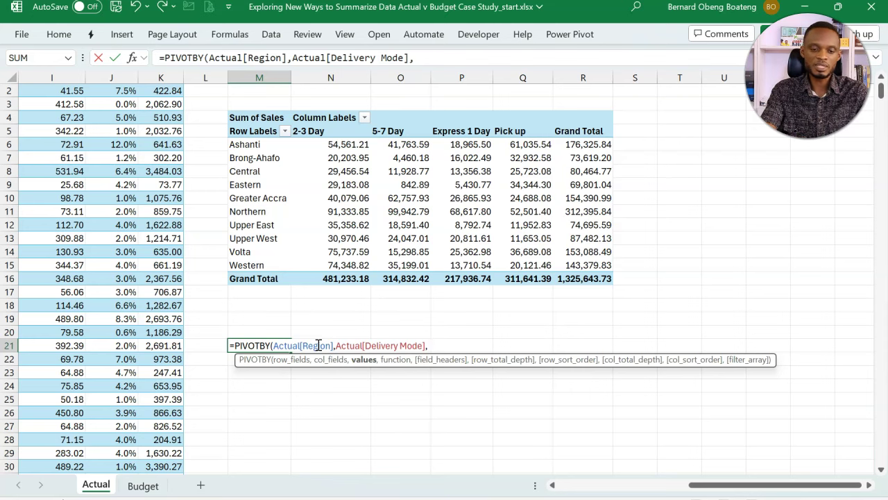
- Complete the PIVOTBY formula with Actual[Sales] as the values and SUM as the function
{"action": "scroll", "coordinate": [197, 224], "scroll_direction": "up", "scroll_amount": 1}
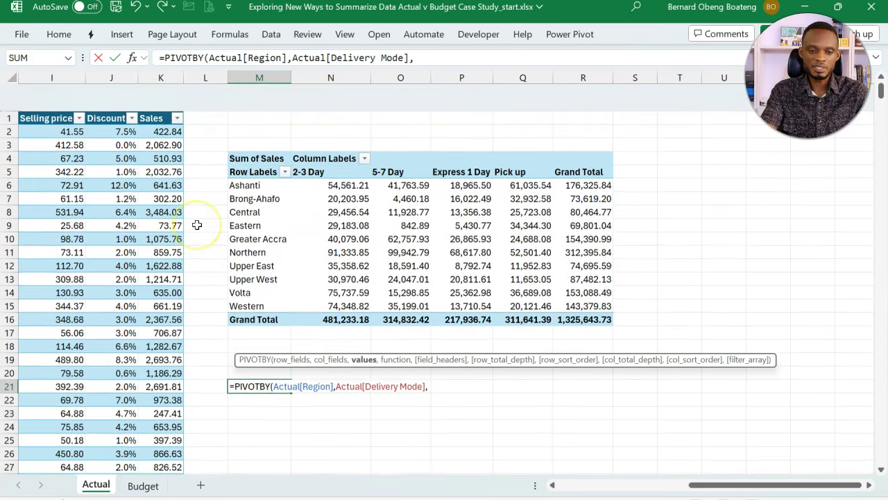
{"action": "type", "text": "act"}
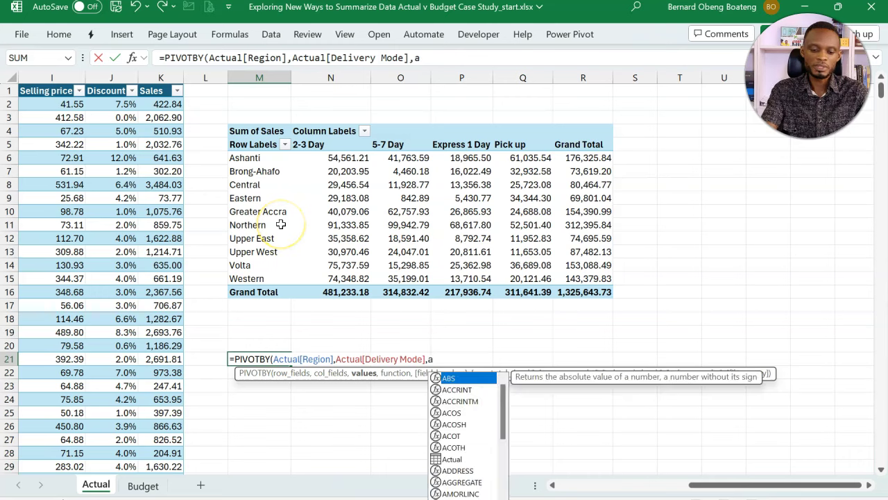
{"action": "type", "text": "u"}
{"action": "key", "text": "Tab"}
{"action": "type", "text": "[s"}
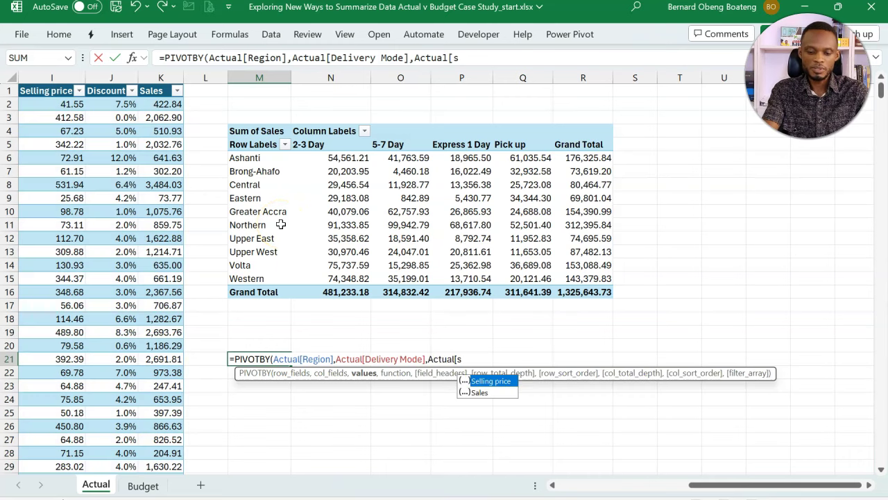
{"action": "key", "text": "Down"}
{"action": "key", "text": "Tab"}
{"action": "type", "text": "]"}
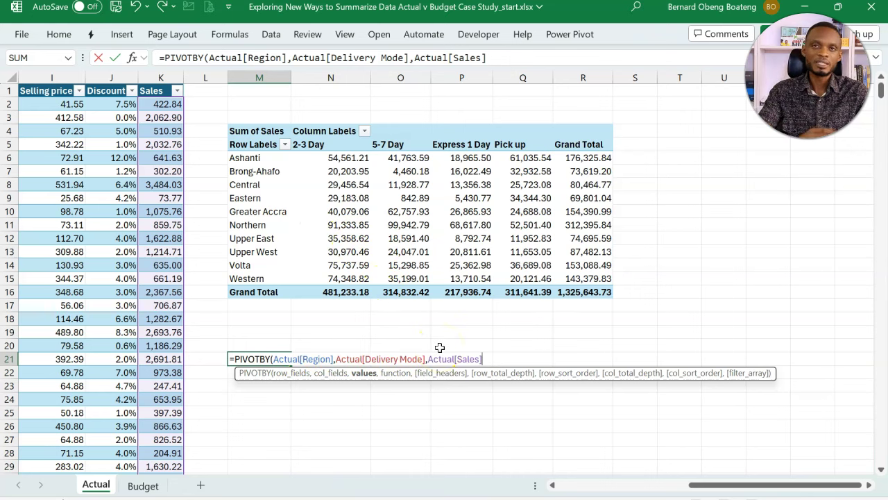
{"action": "type", "text": ","}
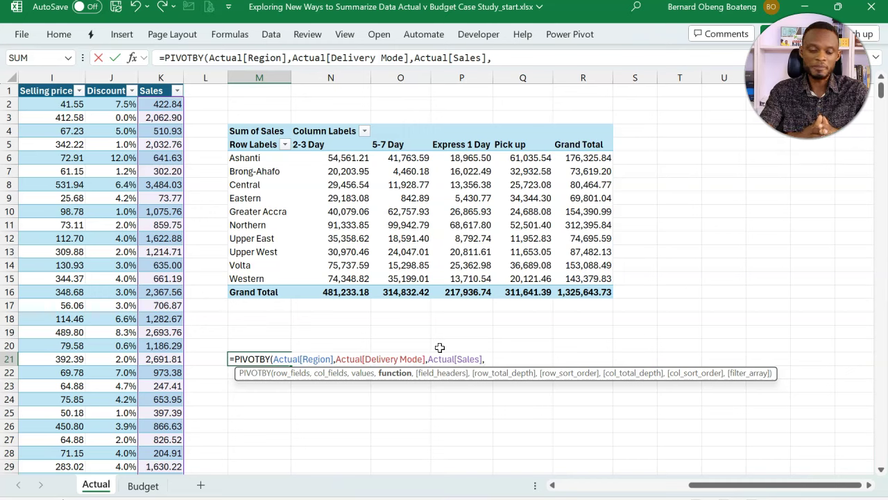
{"action": "type", "text": "SUM"}
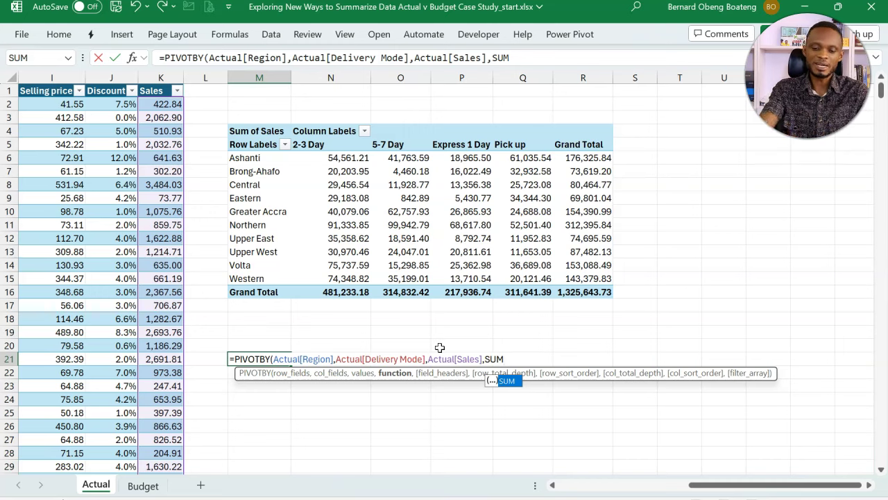
{"action": "type", "text": ")"}
{"action": "key", "text": "Return"}
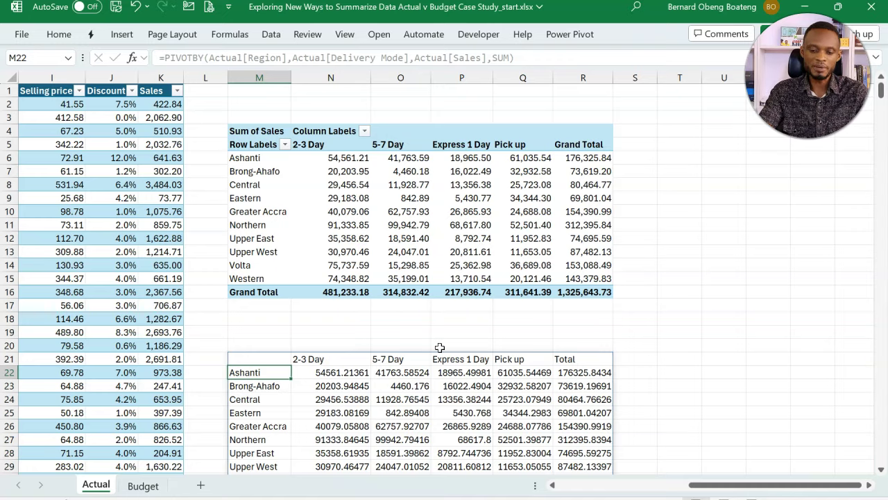
- Make the region labels in M22:M32 and the delivery mode headers in N21:R21 of the PIVOTBY result bold
{"action": "scroll", "coordinate": [440, 347], "scroll_direction": "down", "scroll_amount": 3}
{"action": "scroll", "coordinate": [439, 346], "scroll_direction": "up", "scroll_amount": 1}
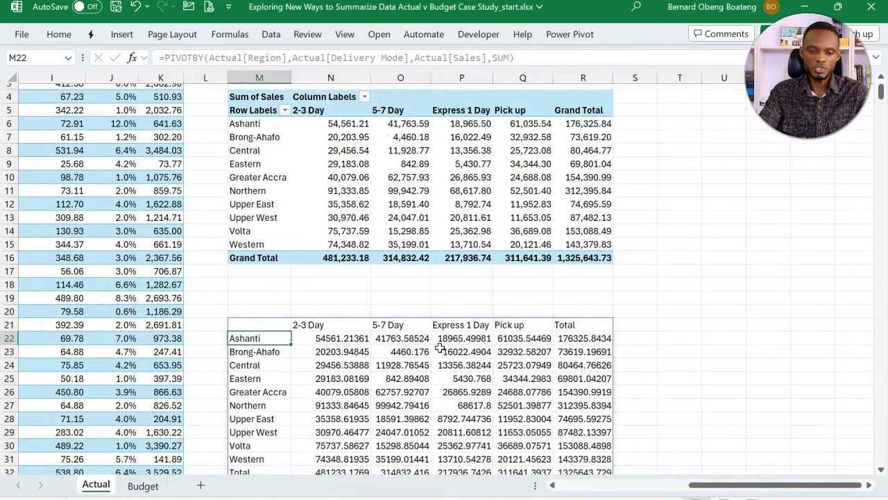
{"action": "left_click_drag", "start_coordinate": [283, 340], "coordinate": [272, 455]}
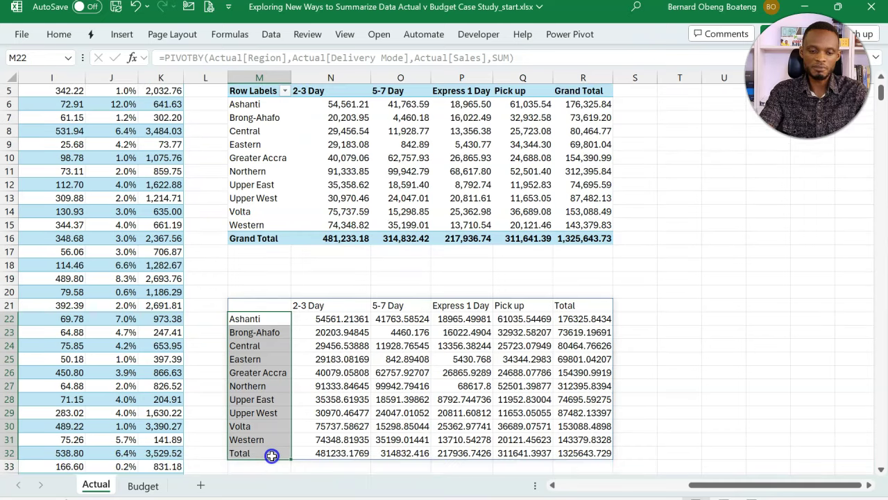
{"action": "key", "text": "ctrl+b"}
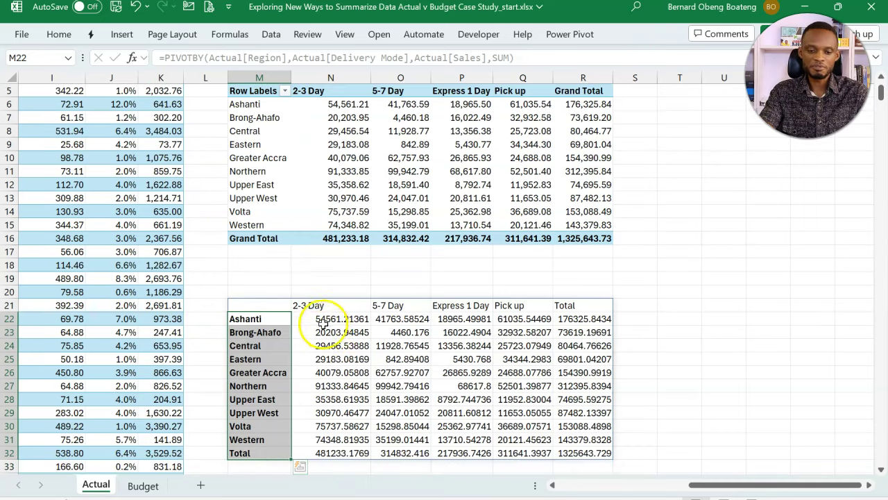
{"action": "left_click_drag", "start_coordinate": [307, 305], "coordinate": [569, 305]}
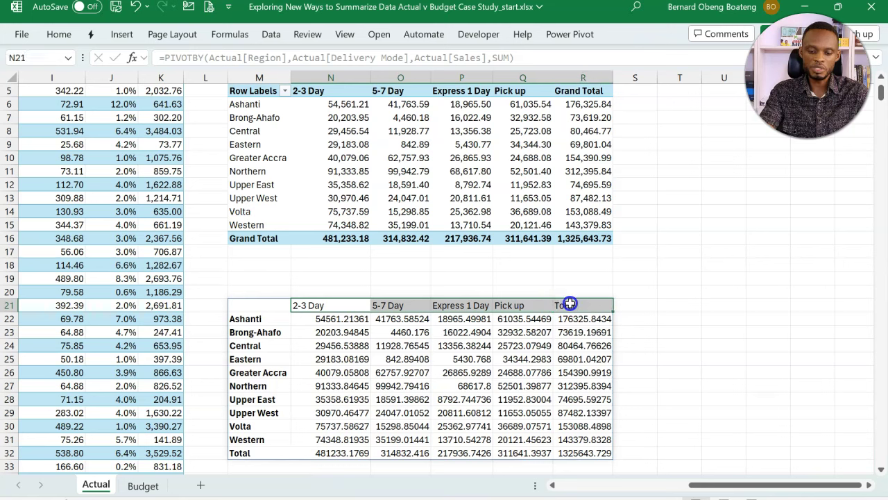
{"action": "key", "text": "ctrl+b"}
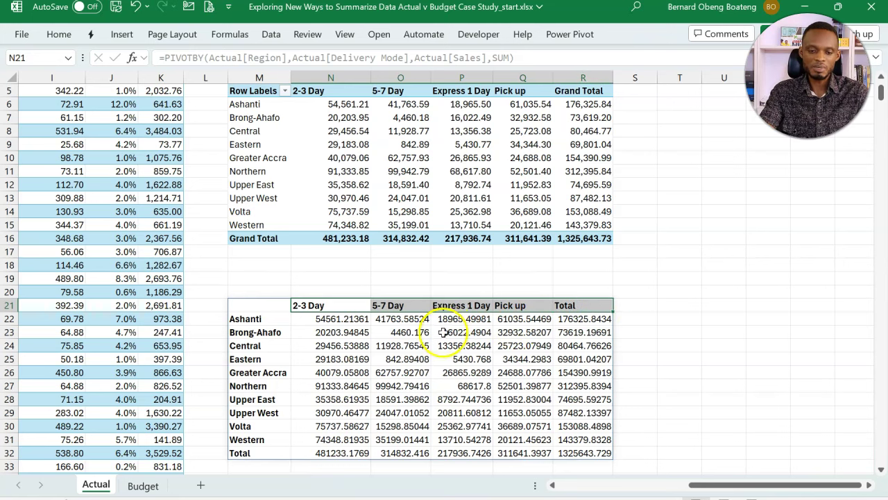
- Format the PIVOTBY result values in N22:R32 with thousands separators and two decimals
{"action": "left_click_drag", "start_coordinate": [353, 318], "coordinate": [585, 459]}
{"action": "key", "text": "ctrl+shift+1"}
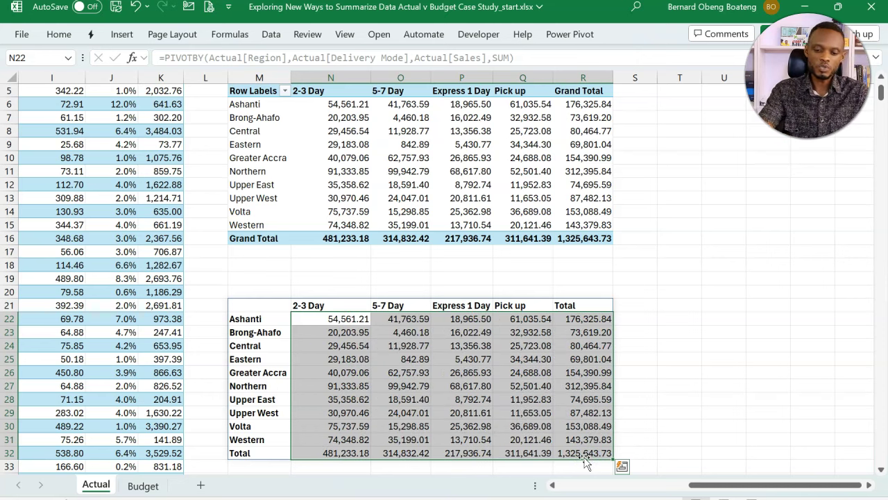
{"action": "scroll", "coordinate": [529, 416], "scroll_direction": "down", "scroll_amount": 1}
{"action": "scroll", "coordinate": [527, 416], "scroll_direction": "up", "scroll_amount": 1}
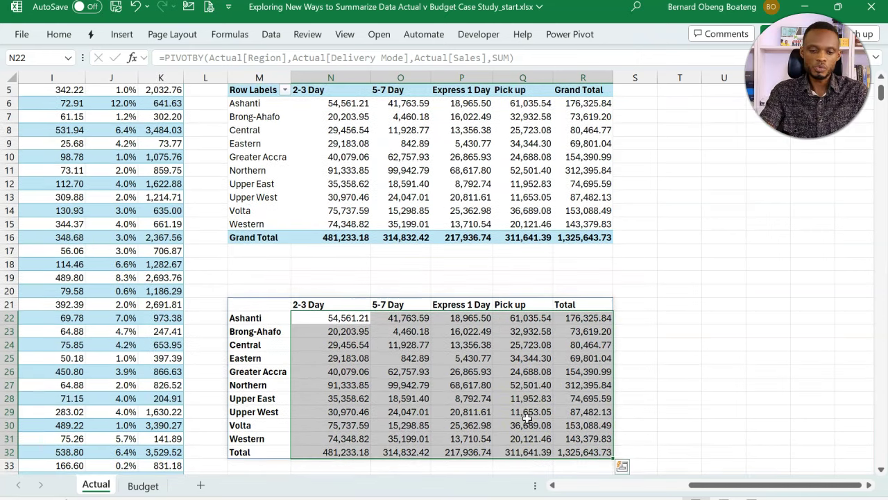
- Compare the PivotTable with the PIVOTBY result, hide the PivotTable field list and review the formula in cell M21
{"action": "left_click", "coordinate": [438, 370]}
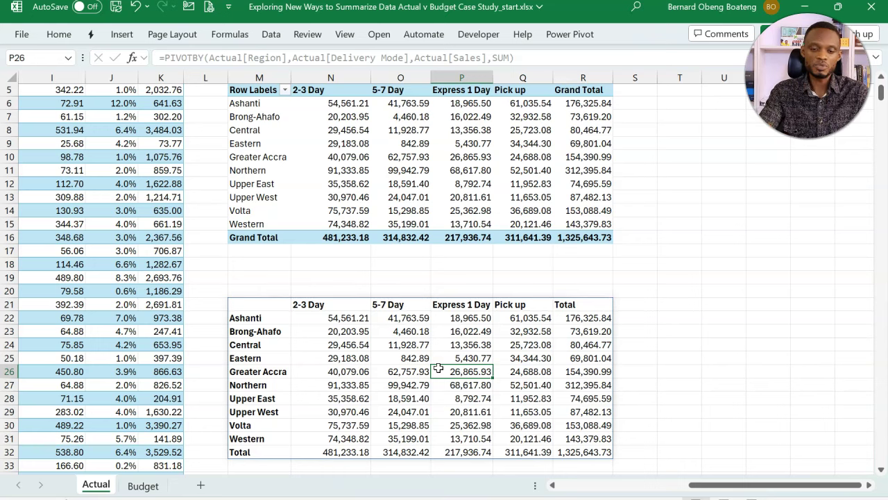
{"action": "left_click", "coordinate": [409, 143]}
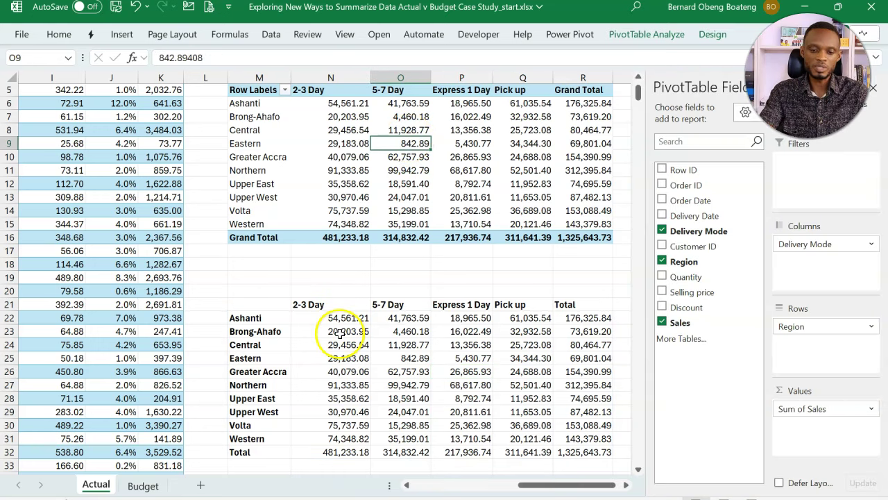
{"action": "left_click", "coordinate": [876, 88]}
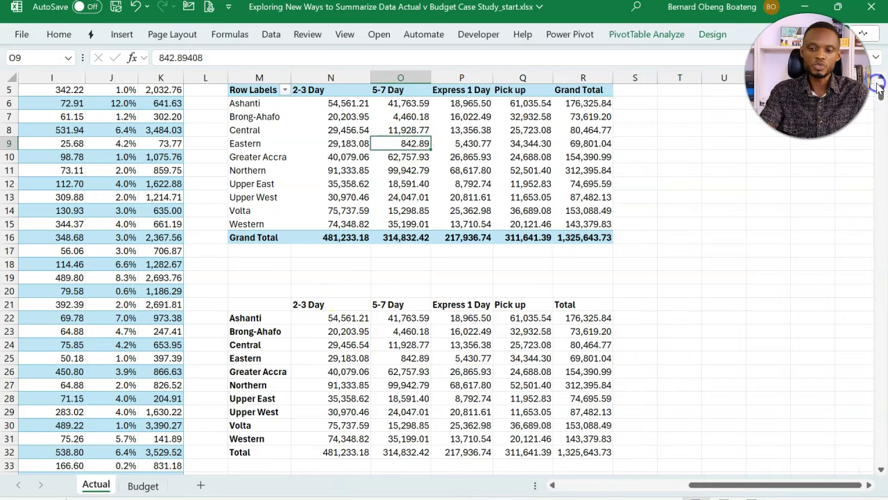
{"action": "scroll", "coordinate": [452, 298], "scroll_direction": "left", "scroll_amount": 1}
{"action": "scroll", "coordinate": [453, 299], "scroll_direction": "left", "scroll_amount": 1}
{"action": "left_click", "coordinate": [395, 306]}
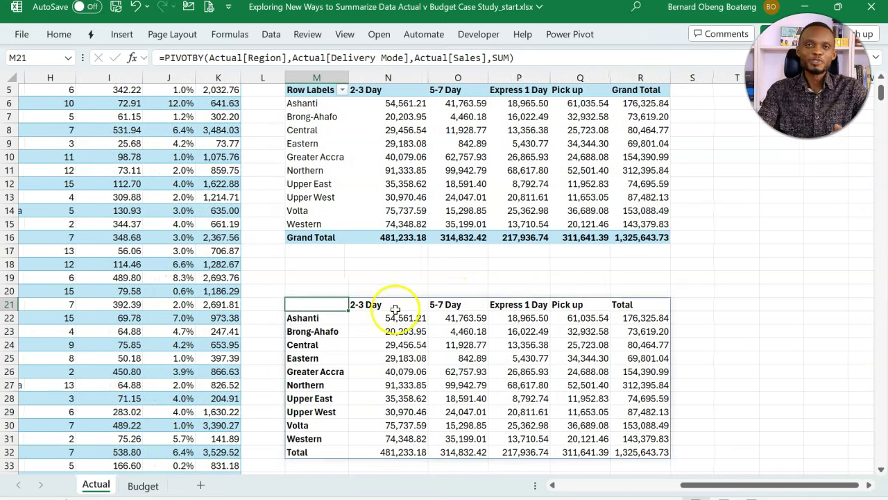
{"action": "left_click", "coordinate": [326, 310]}
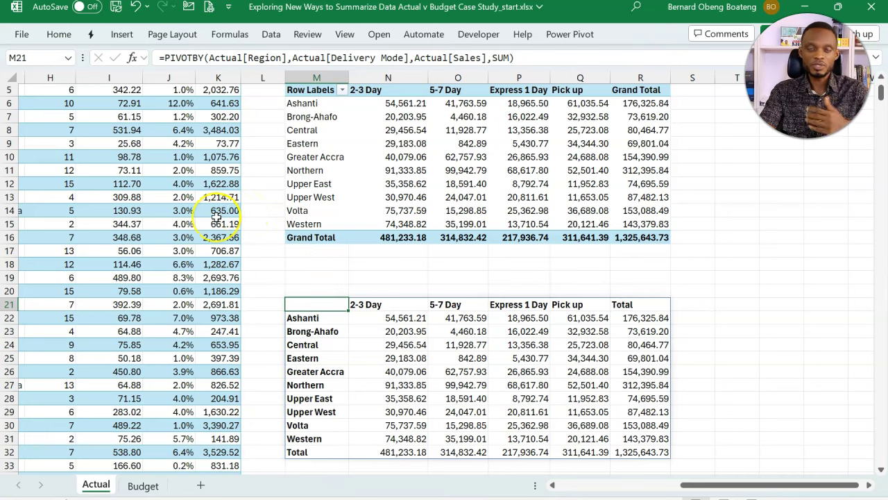
- Set the Sales value in cell K8 of the Actual table to 60000000 and check both summaries
{"action": "scroll", "coordinate": [217, 208], "scroll_direction": "up", "scroll_amount": 2}
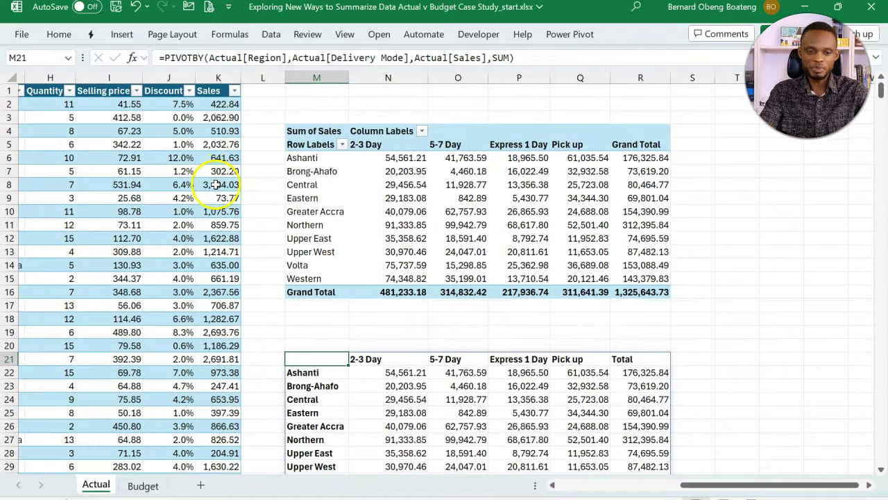
{"action": "left_click", "coordinate": [217, 184]}
{"action": "type", "text": "60000000"}
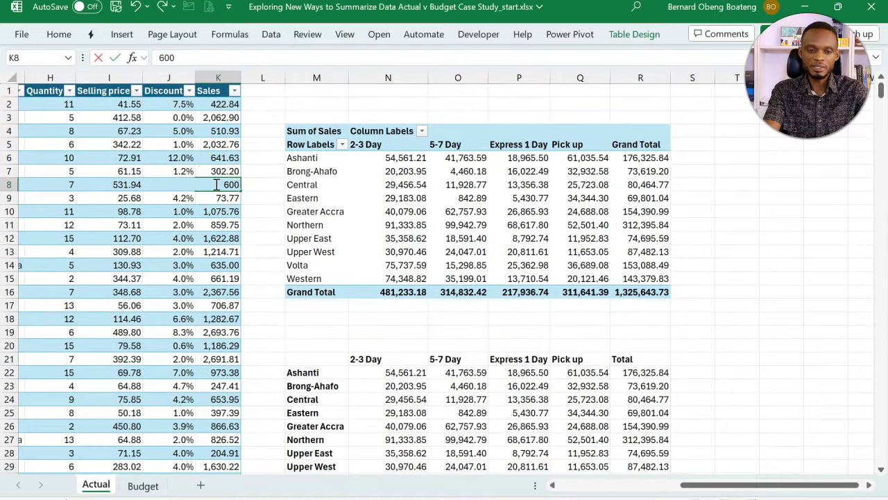
{"action": "key", "text": "Return"}
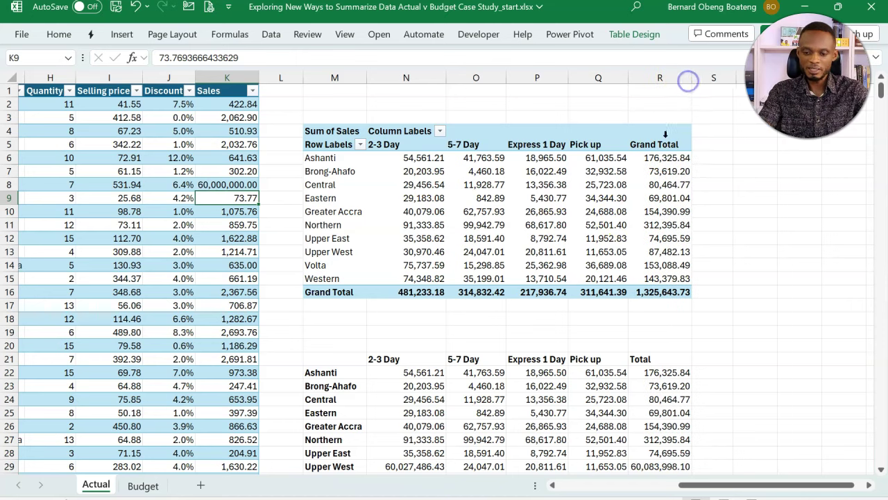
{"action": "scroll", "coordinate": [630, 283], "scroll_direction": "down", "scroll_amount": 1}
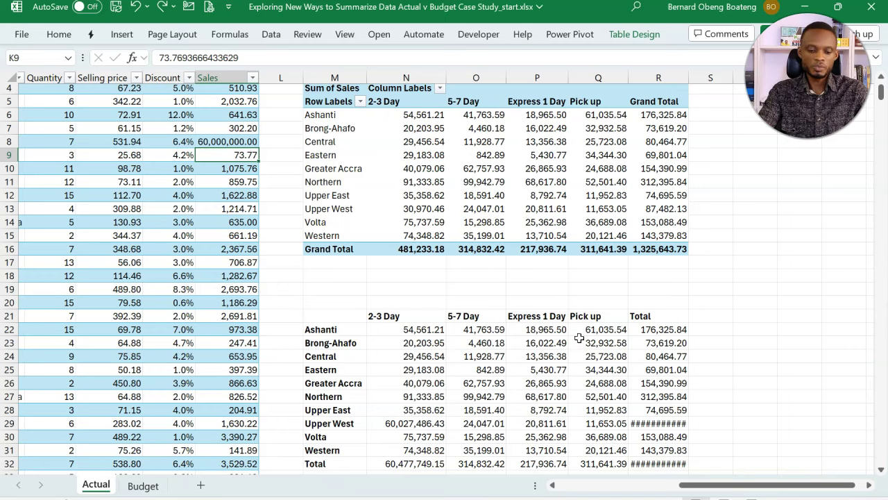
- Undo the last change to the Sales value in cell K8 of the Actual table
{"action": "key", "text": "ctrl+z"}
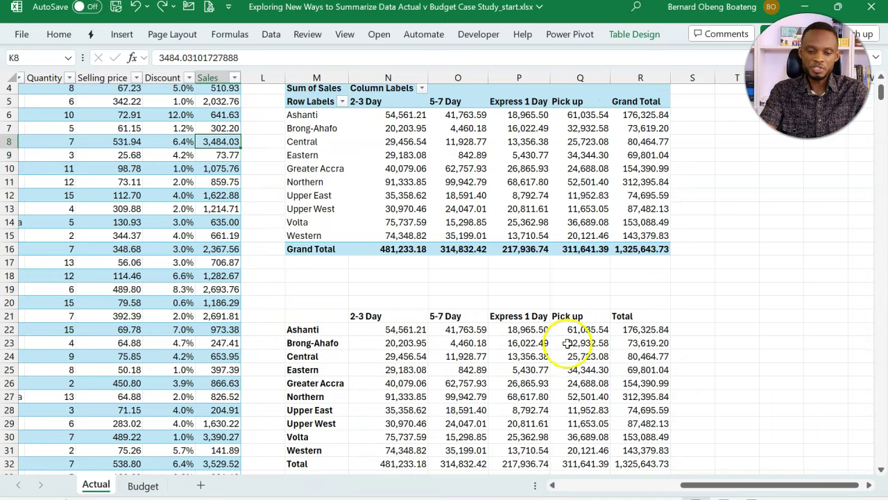
- Examine the row fields, column fields, values and function arguments of the PIVOTBY formula in cell M21
{"action": "left_click", "coordinate": [326, 317]}
{"action": "double_click", "coordinate": [326, 316]}
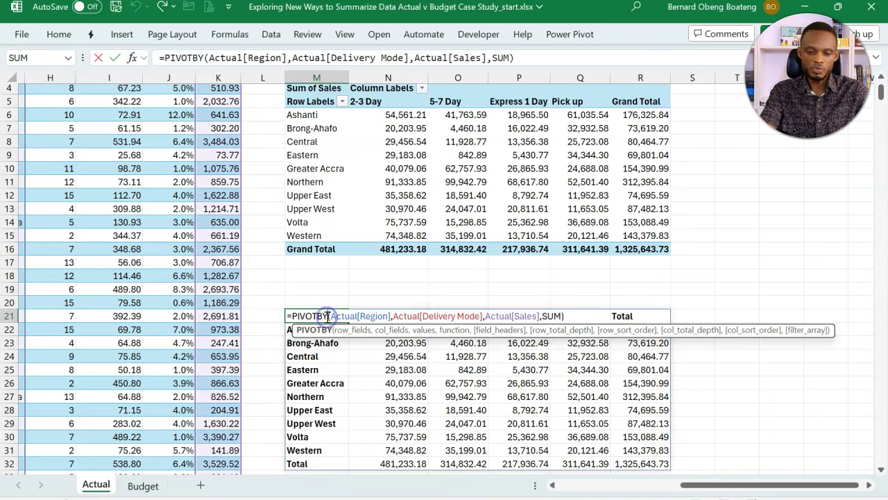
{"action": "left_click", "coordinate": [351, 331]}
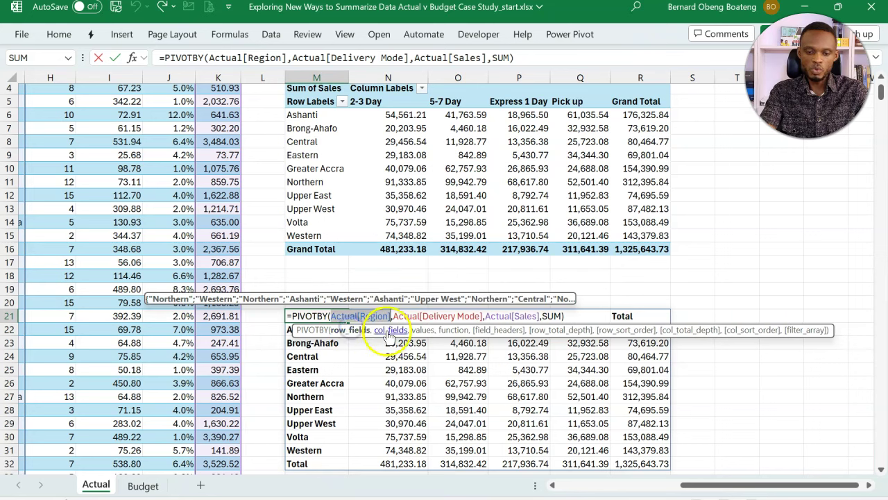
{"action": "left_click", "coordinate": [387, 330]}
{"action": "left_click", "coordinate": [420, 331]}
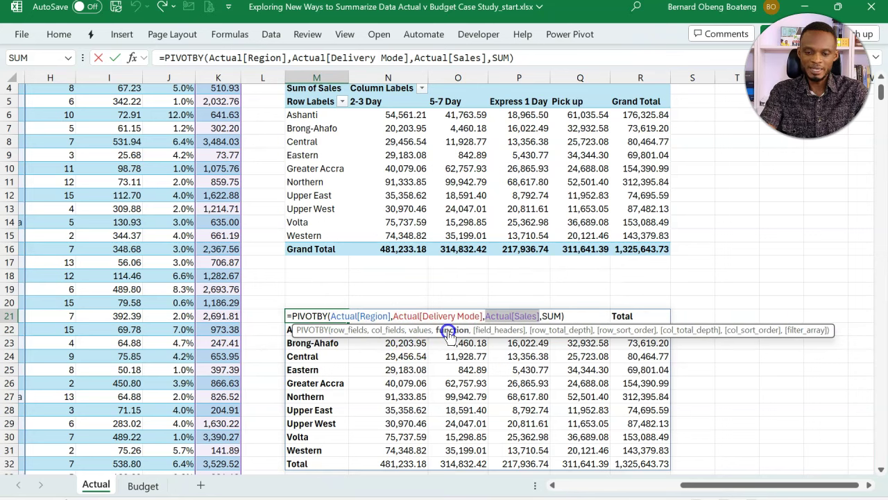
{"action": "left_click", "coordinate": [452, 330]}
- Go through the optional PIVOTBY arguments from field_headers to filter_array without setting any, and re-enter the M21 formula ending in SUM
{"action": "left_click", "coordinate": [574, 317]}
{"action": "key", "text": "BackSpace"}
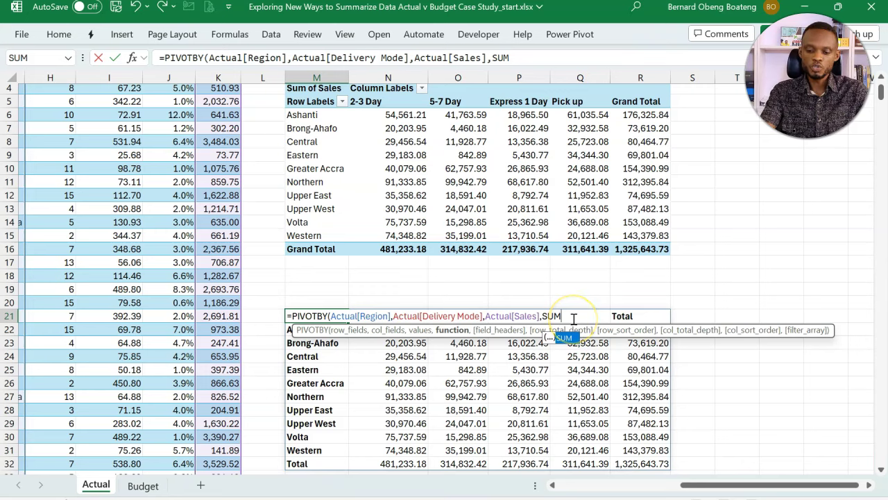
{"action": "type", "text": ","}
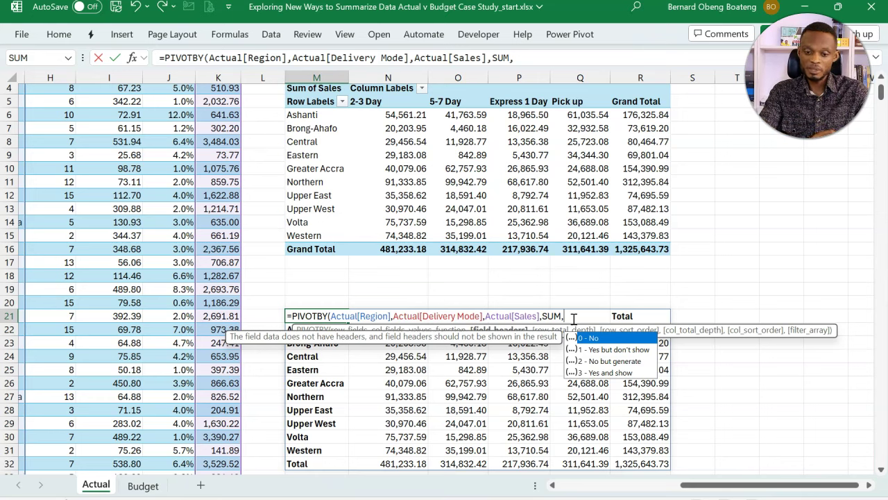
{"action": "type", "text": ","}
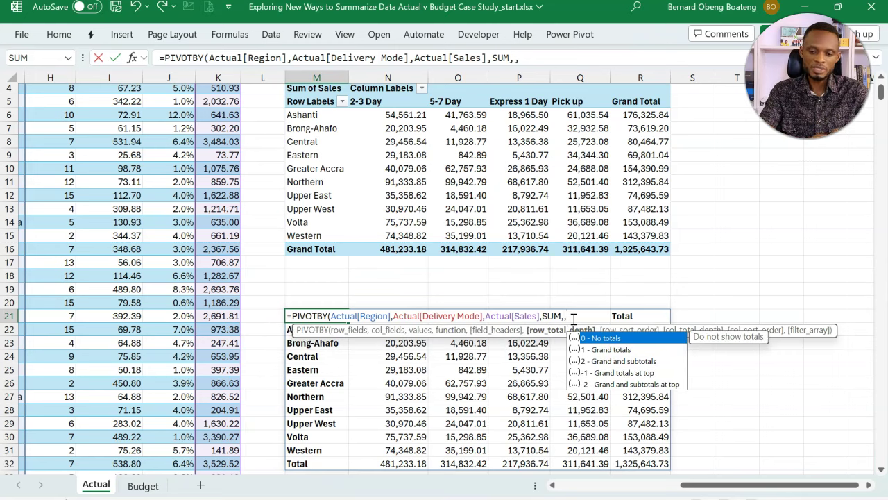
{"action": "type", "text": ","}
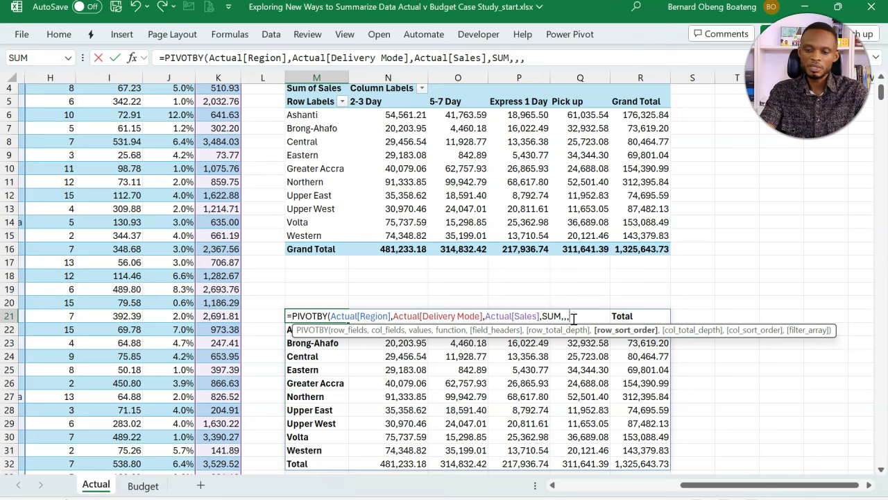
{"action": "type", "text": ","}
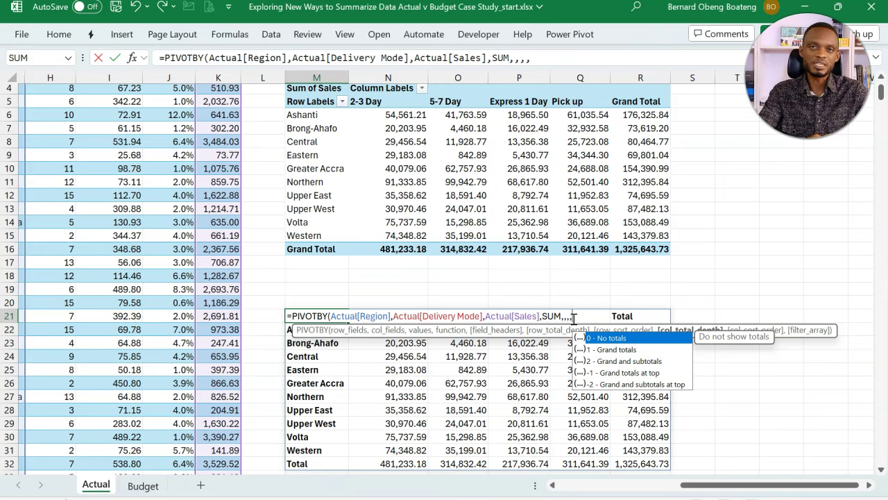
{"action": "type", "text": ","}
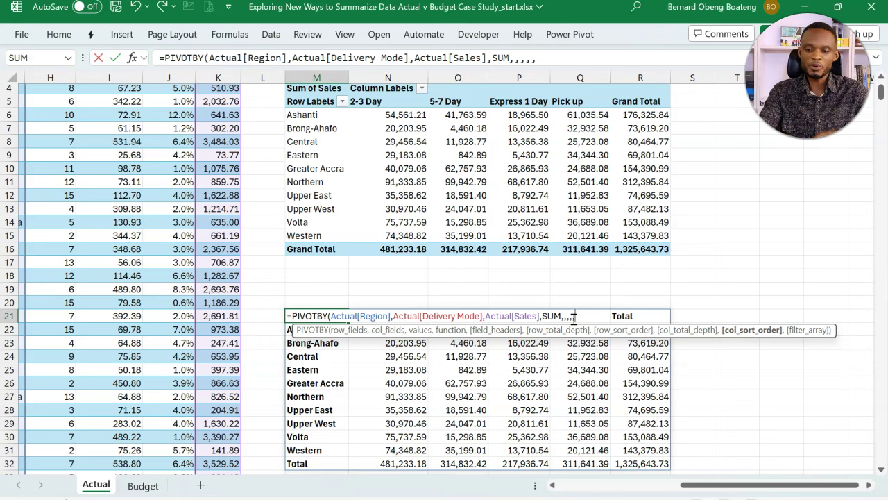
{"action": "type", "text": ","}
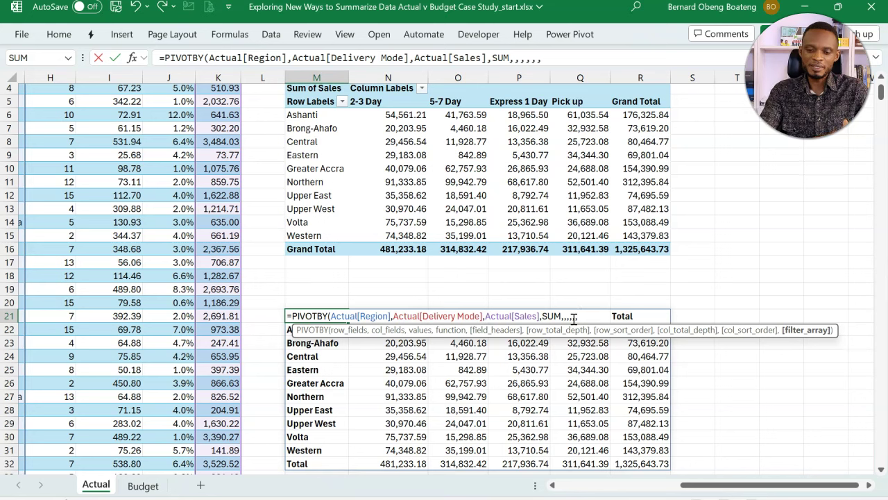
{"action": "key", "text": "BackSpace"}
{"action": "key", "text": "BackSpace"}
{"action": "key", "text": "BackSpace"}
{"action": "key", "text": "BackSpace"}
{"action": "key", "text": "BackSpace"}
{"action": "key", "text": "BackSpace"}
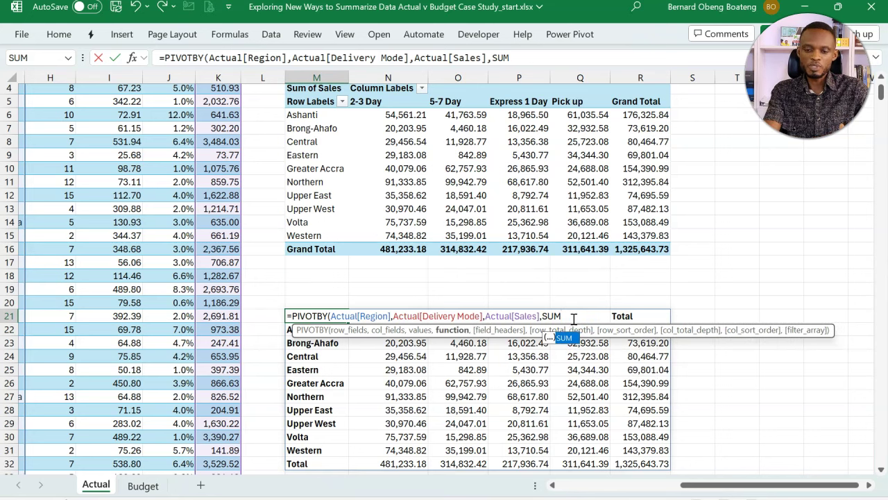
{"action": "type", "text": ")"}
{"action": "key", "text": "Return"}
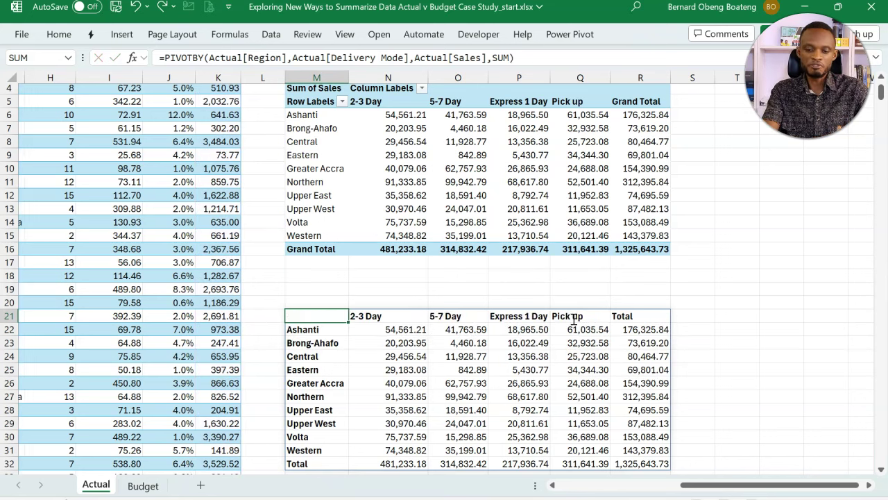
- Move Delivery Mode from the PivotTable's columns to its rows below Region, replacing the overlapped data on the Actual sheet
{"action": "left_click", "coordinate": [422, 196]}
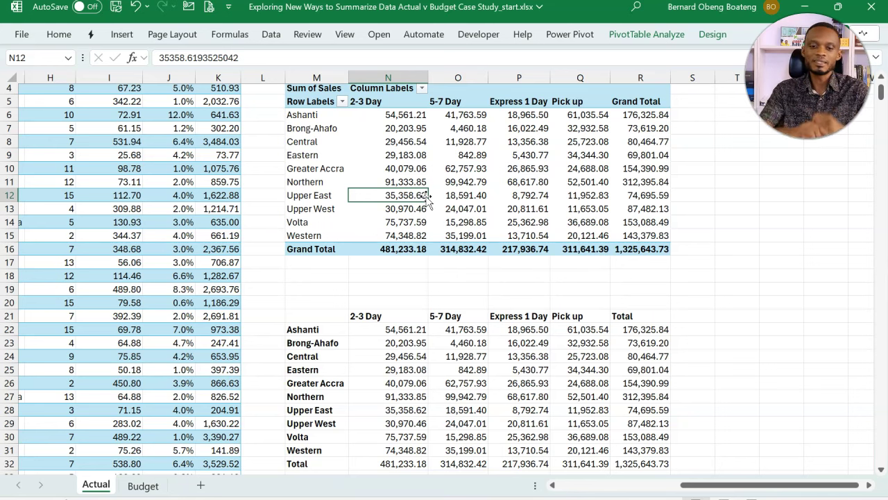
{"action": "left_click", "coordinate": [331, 143]}
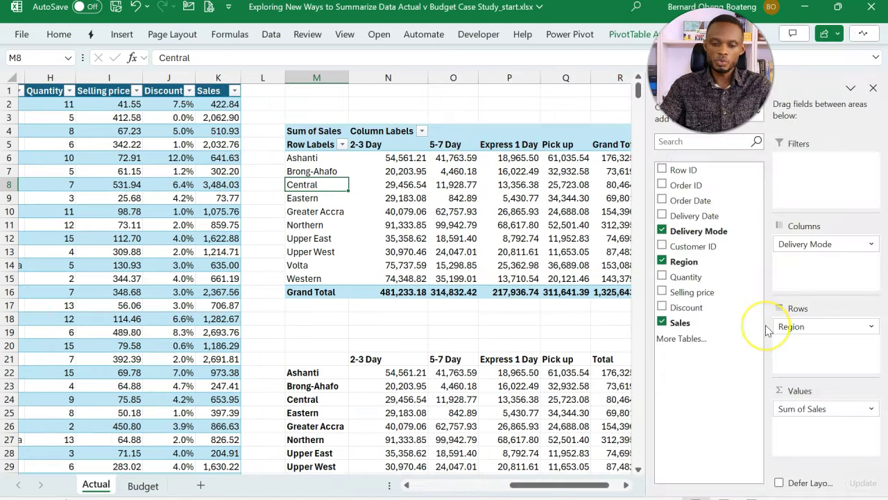
{"action": "left_click", "coordinate": [627, 486]}
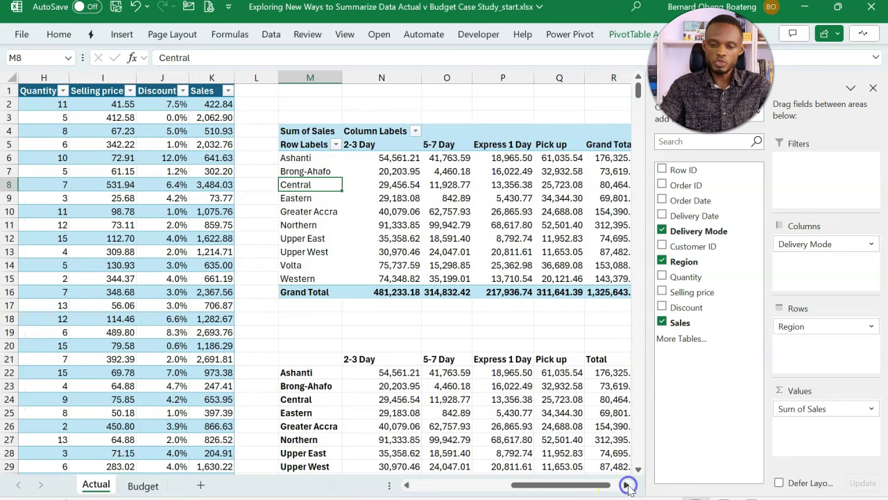
{"action": "left_click", "coordinate": [627, 486]}
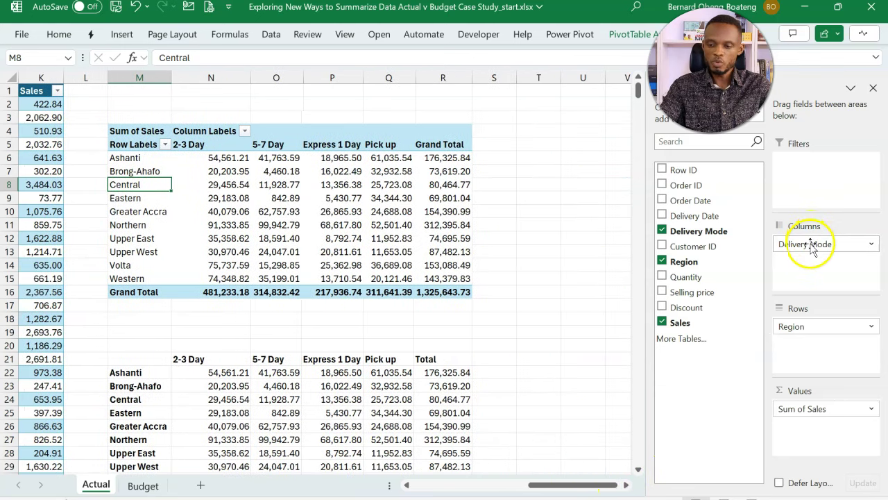
{"action": "left_click_drag", "start_coordinate": [812, 248], "coordinate": [815, 360]}
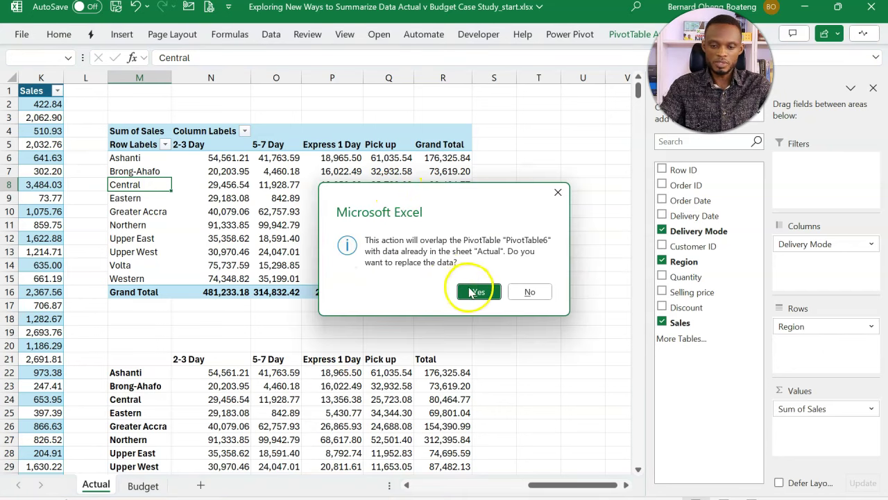
{"action": "left_click", "coordinate": [478, 291]}
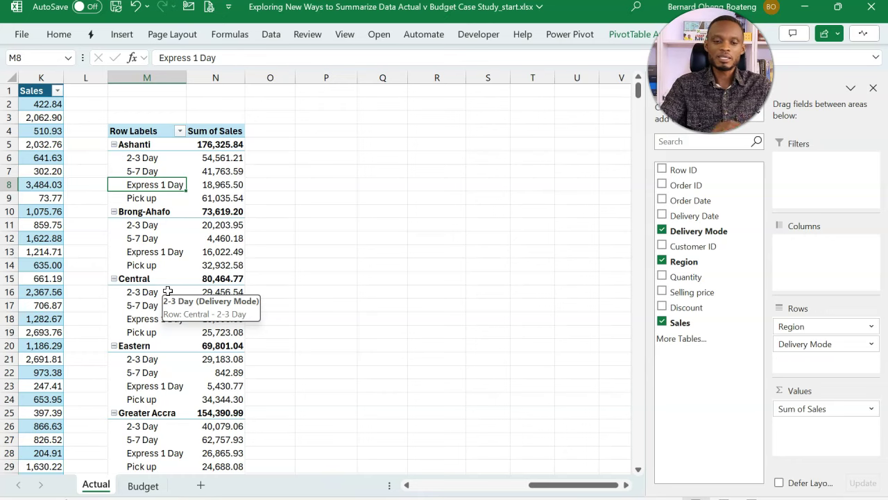
- Start a GROUPBY formula in cell P5 with Actual[Region] as the row field
{"action": "left_click", "coordinate": [343, 131]}
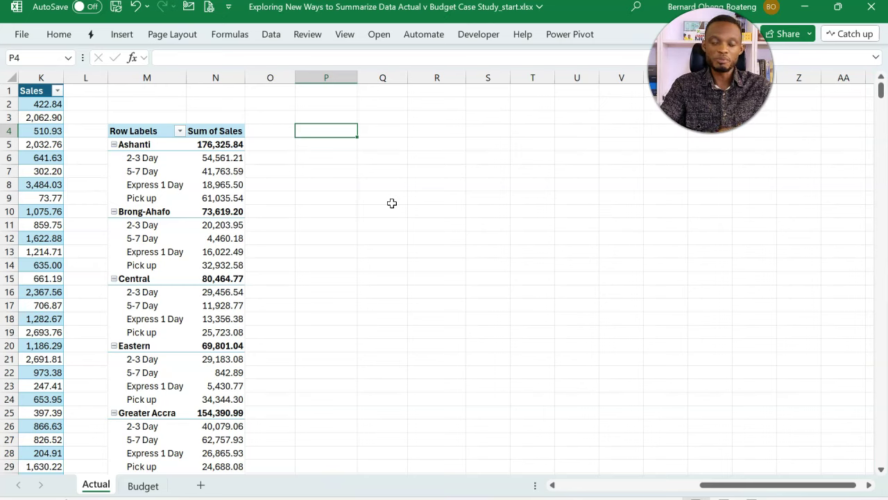
{"action": "key", "text": "Down"}
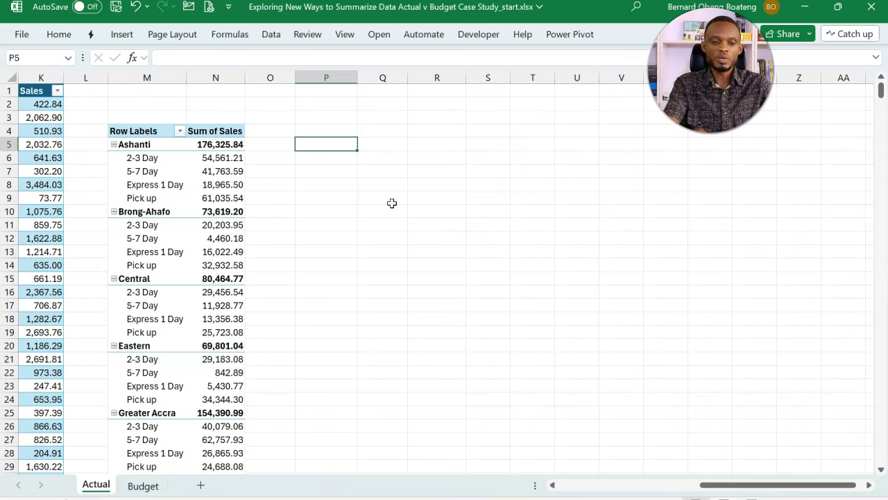
{"action": "type", "text": "=GR"}
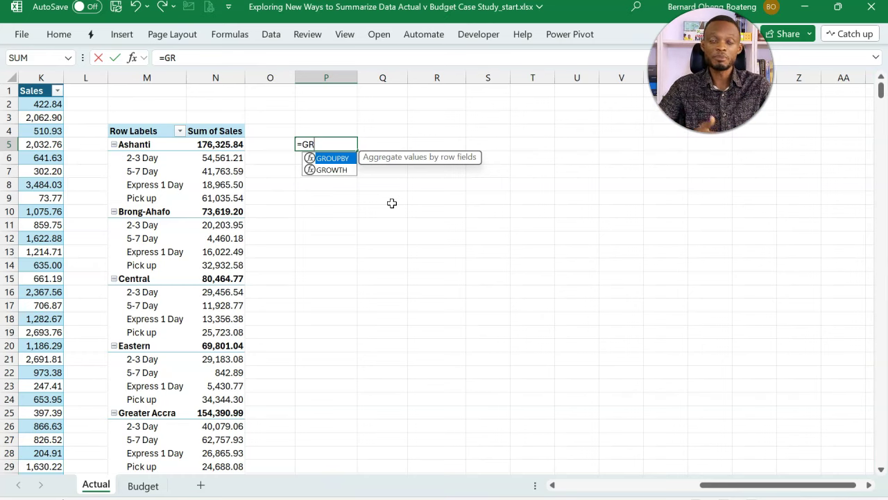
{"action": "key", "text": "Tab"}
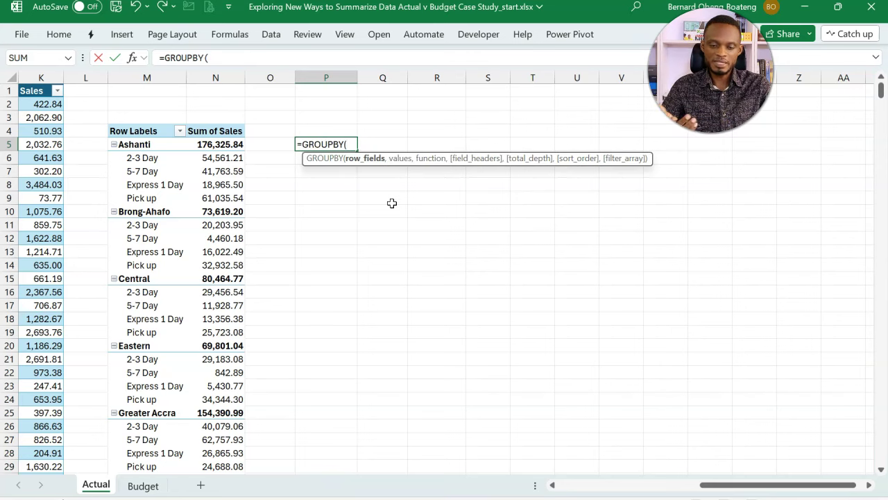
{"action": "type", "text": "ACTU"}
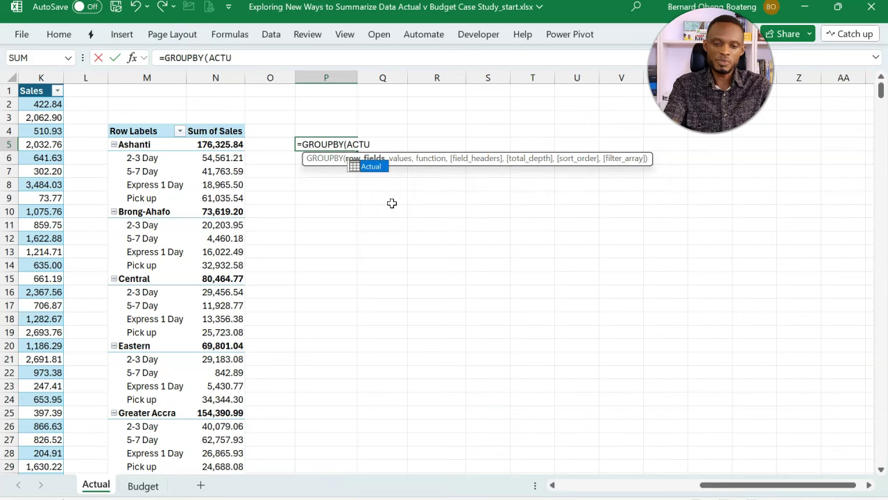
{"action": "key", "text": "Tab"}
{"action": "type", "text": "["}
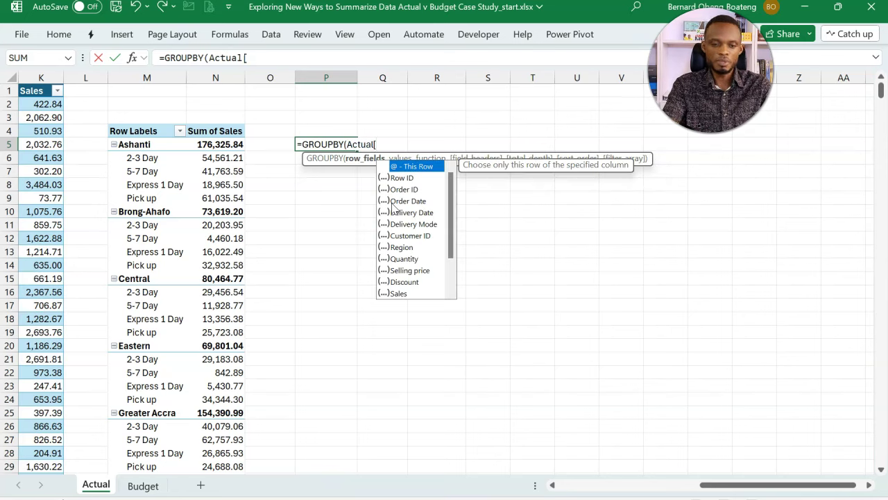
{"action": "type", "text": "REG"}
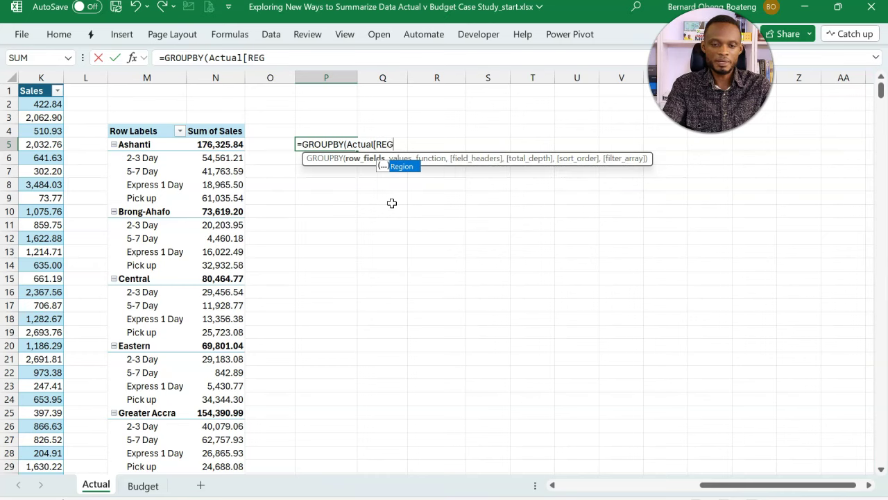
{"action": "key", "text": "Tab"}
{"action": "type", "text": "]"}
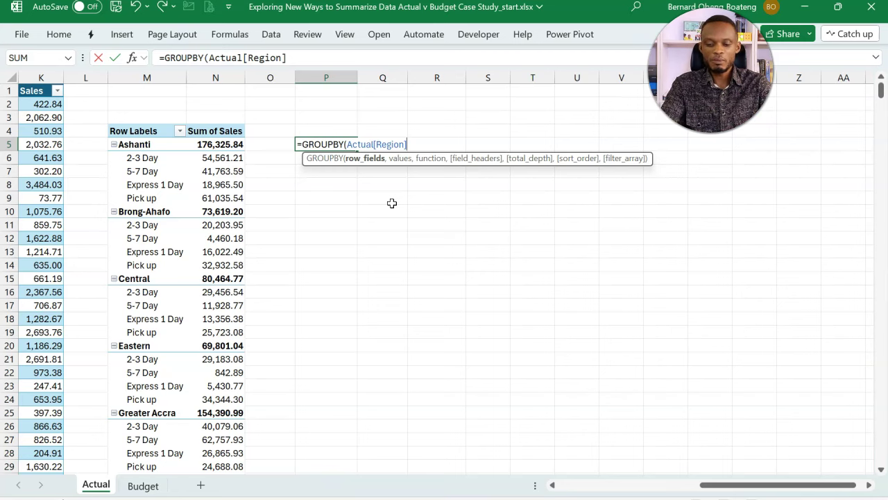
- Join Actual[Delivery Mode] to the region with & in the GROUPBY row fields argument
{"action": "type", "text": "&"}
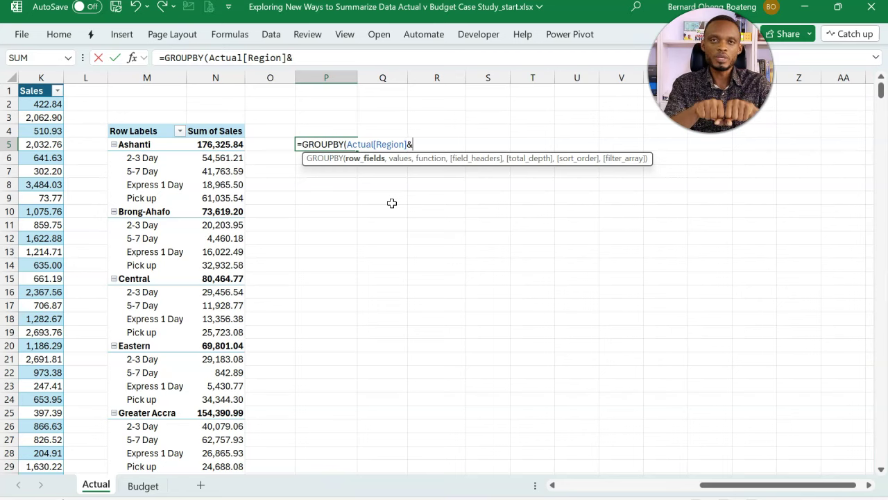
{"action": "type", "text": "ACT"}
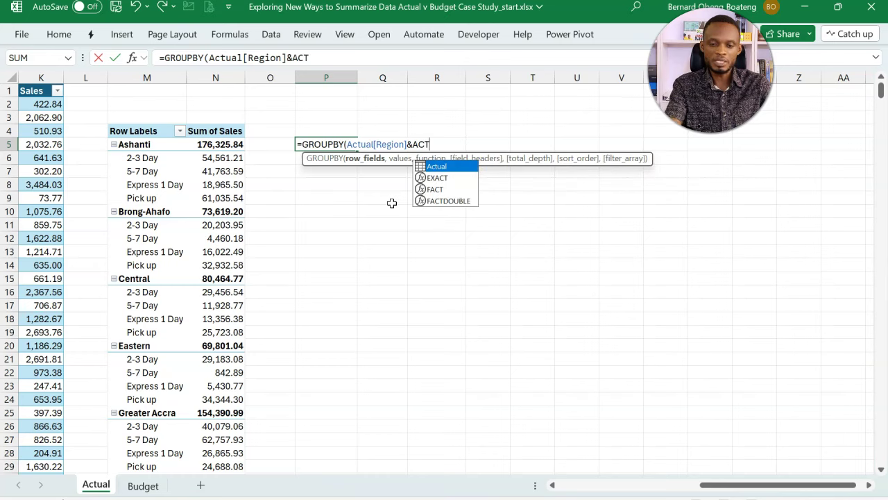
{"action": "key", "text": "Tab"}
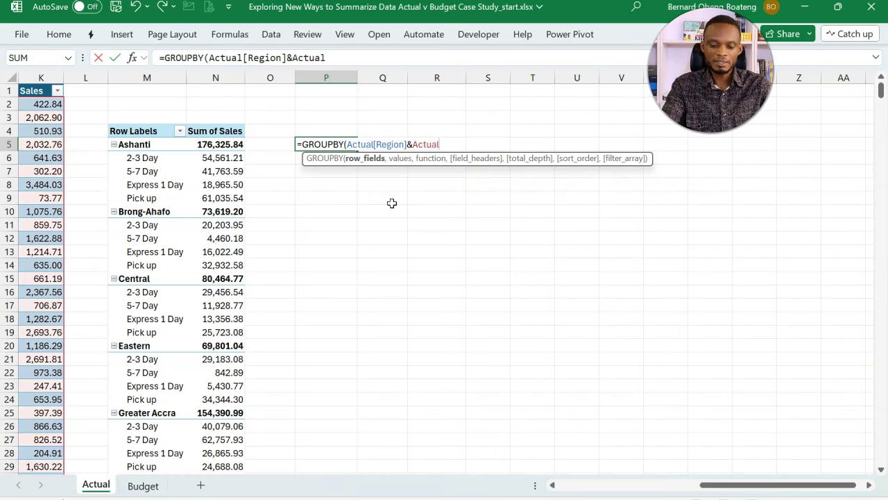
{"action": "type", "text": "[D"}
{"action": "key", "text": "Down"}
{"action": "key", "text": "Tab"}
{"action": "type", "text": "]"}
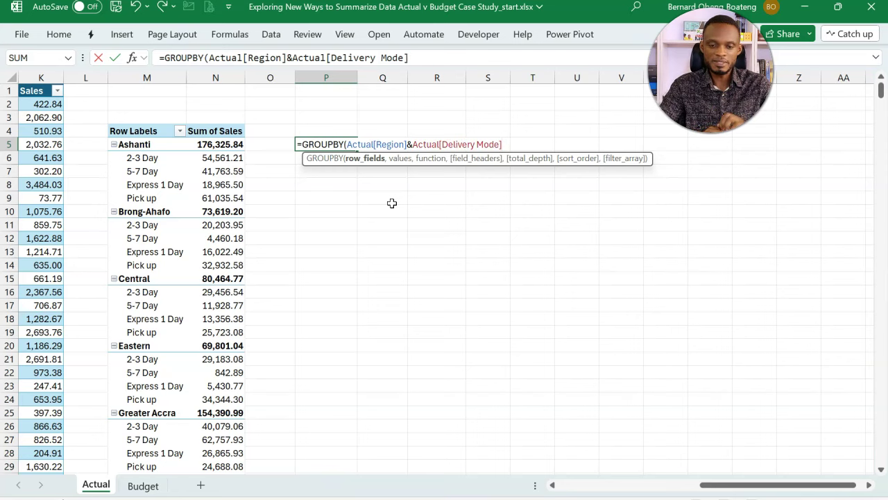
- Add Actual[Sales] as the values argument of the GROUPBY formula in P5
{"action": "type", "text": ","}
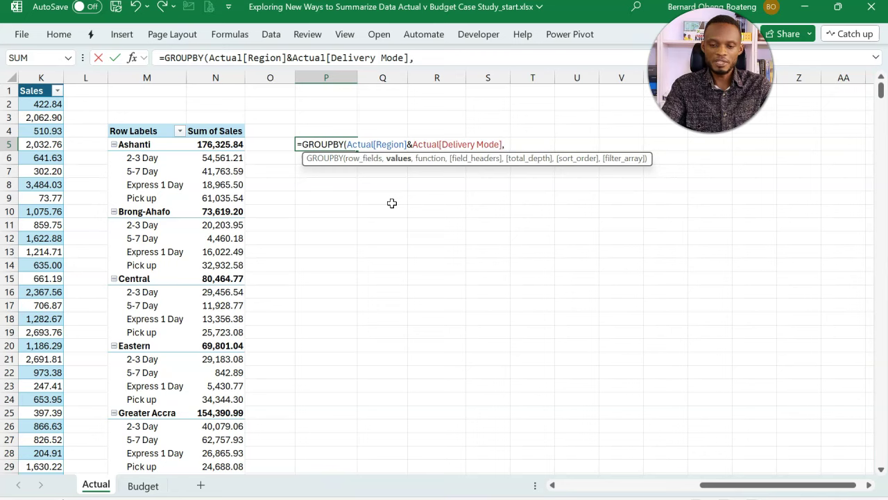
{"action": "type", "text": "Actual"}
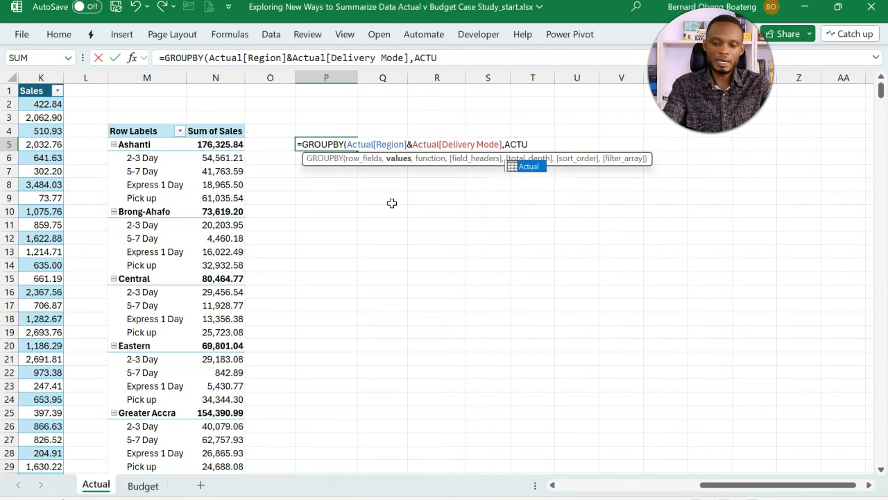
{"action": "type", "text": "[S"}
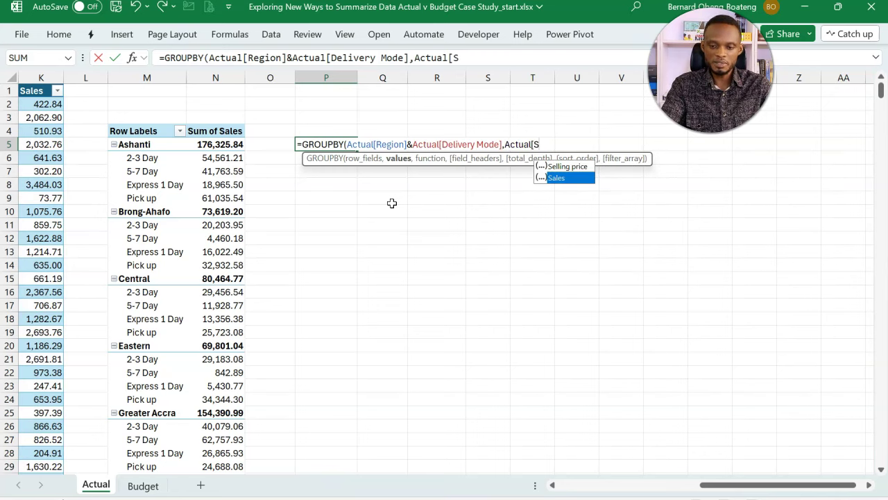
{"action": "type", "text": "ales]"}
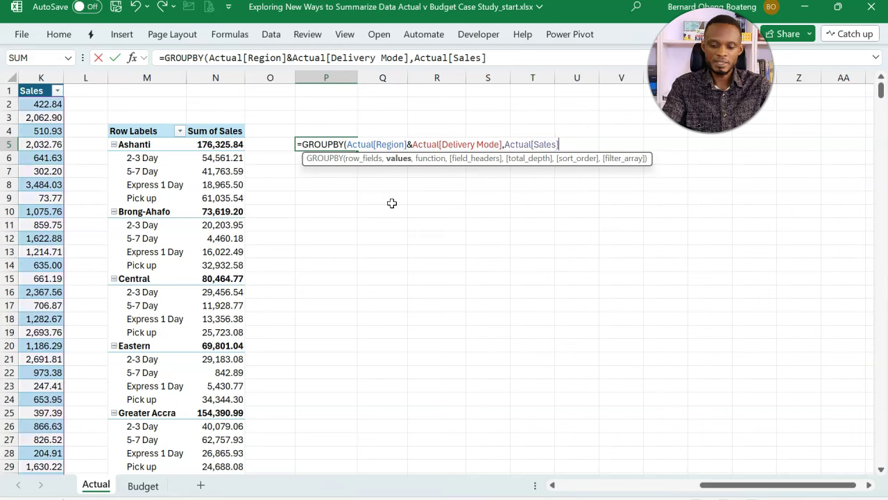
- Complete the GROUPBY formula in P5 with SUM as the function and autofit column P to its contents
{"action": "type", "text": ",SUM"}
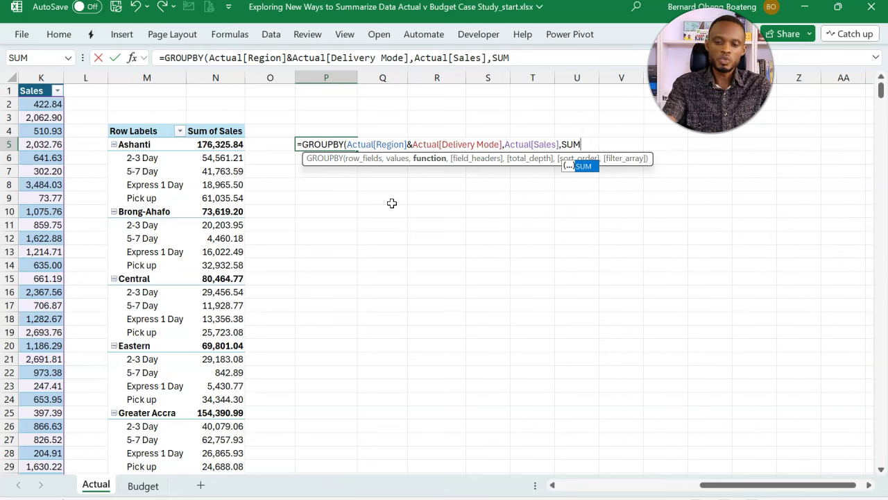
{"action": "type", "text": ")"}
{"action": "key", "text": "Return"}
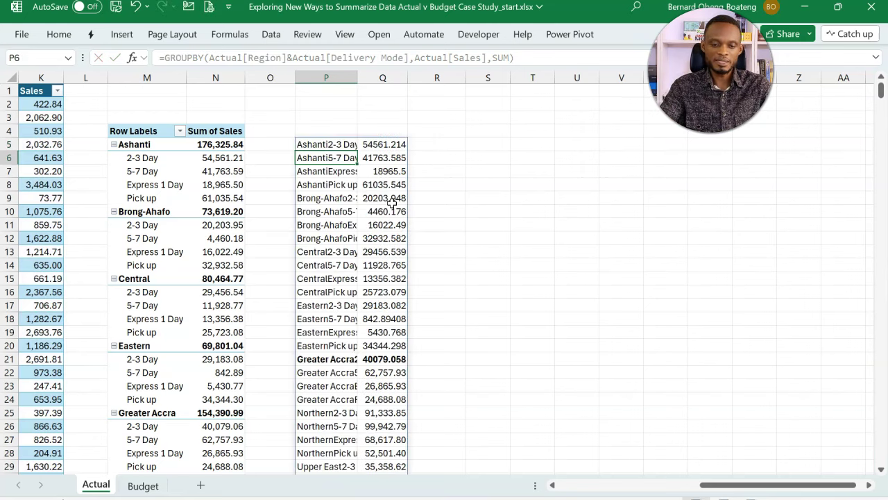
{"action": "key", "text": "ctrl+Home"}
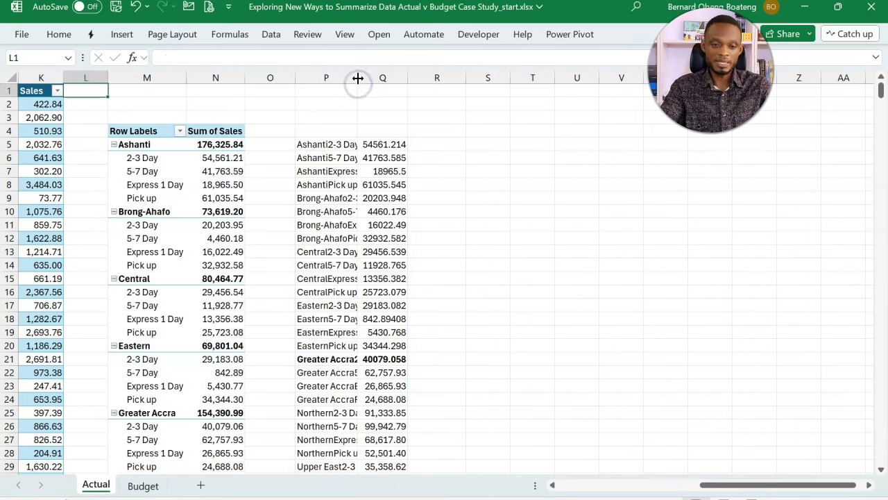
{"action": "double_click", "coordinate": [357, 79]}
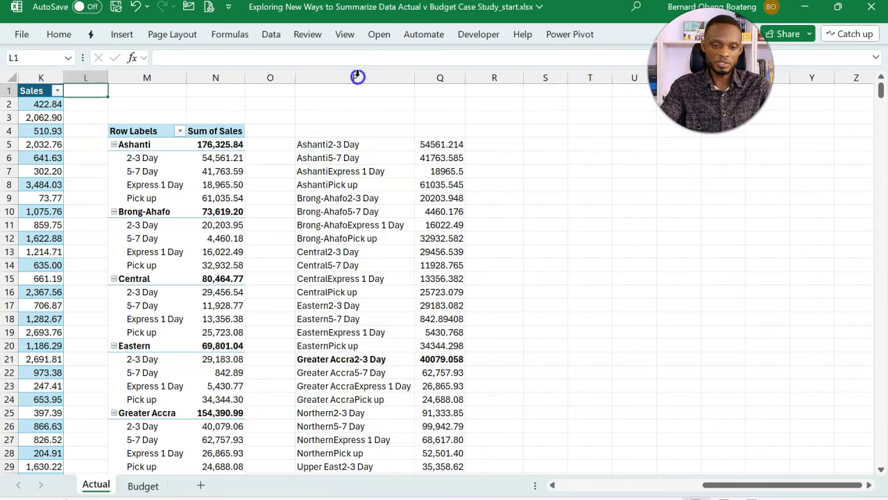
- Edit the P5 formula to start HSTACK around the row fields, replacing the & between Actual[Region] and Actual[Delivery Mode] with a comma
{"action": "left_click", "coordinate": [302, 147]}
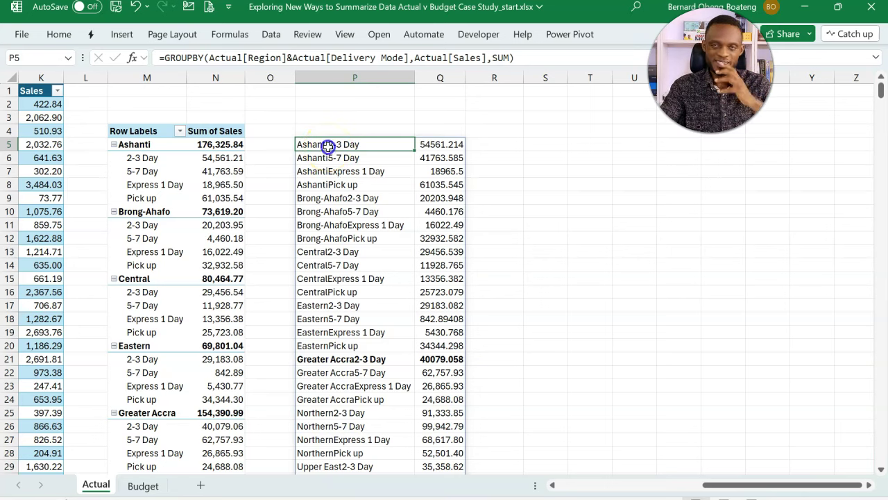
{"action": "double_click", "coordinate": [315, 145]}
{"action": "left_click", "coordinate": [347, 144]}
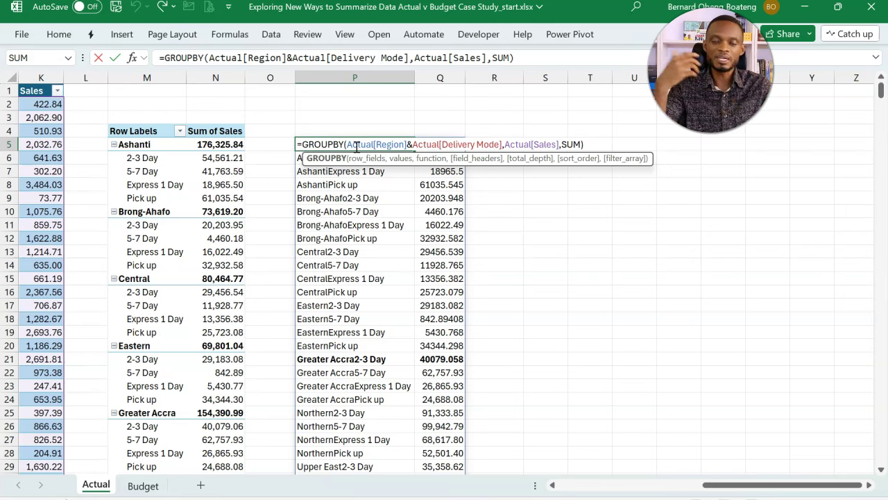
{"action": "left_click", "coordinate": [350, 146]}
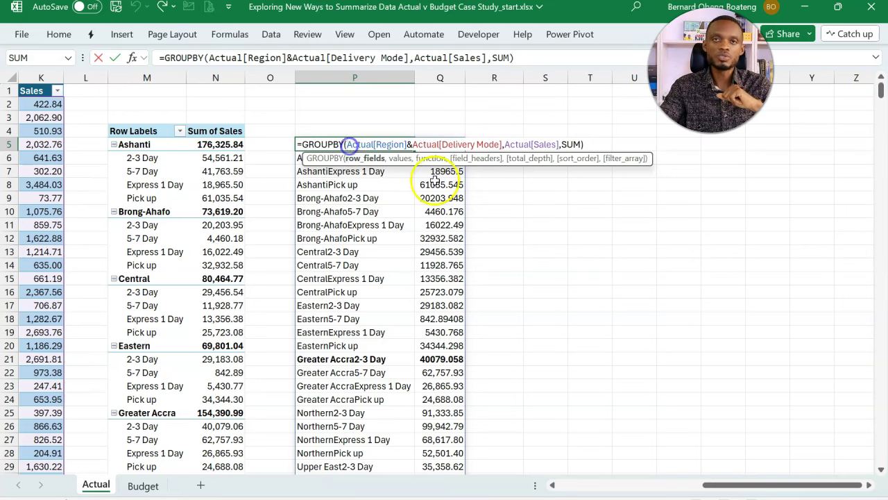
{"action": "type", "text": "HSTACK("}
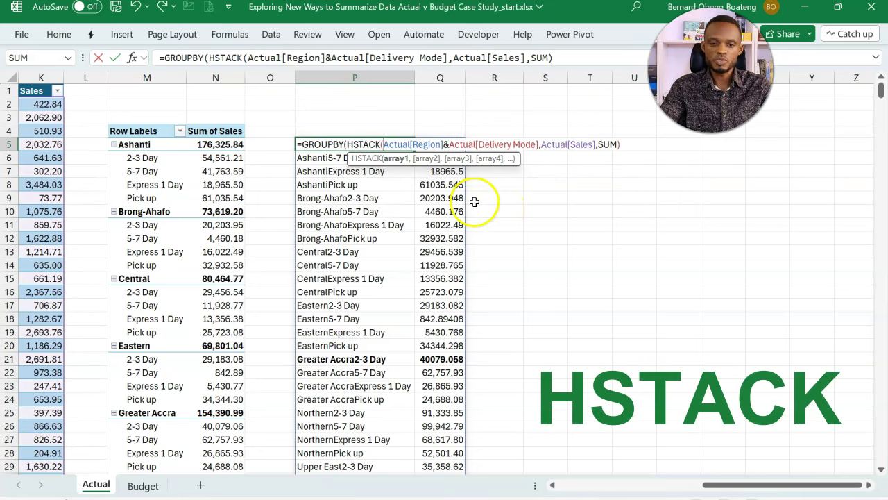
{"action": "left_click", "coordinate": [447, 144]}
{"action": "key", "text": "BackSpace"}
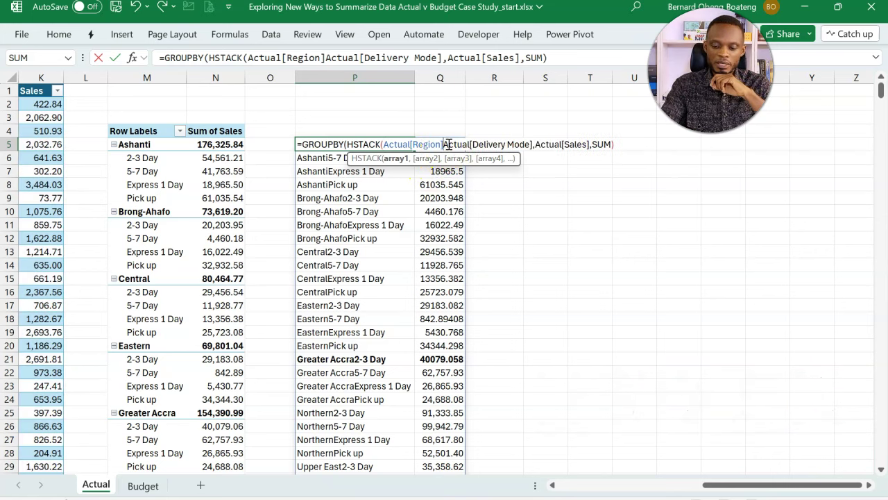
{"action": "type", "text": ","}
- Close HSTACK after Actual[Delivery Mode], enter the GROUPBY formula, and autofit column Q
{"action": "left_click", "coordinate": [396, 159]}
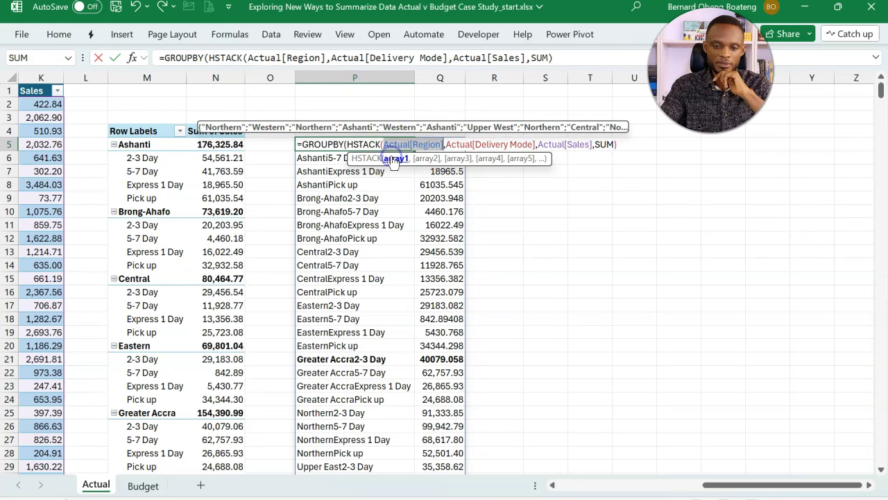
{"action": "left_click", "coordinate": [426, 158]}
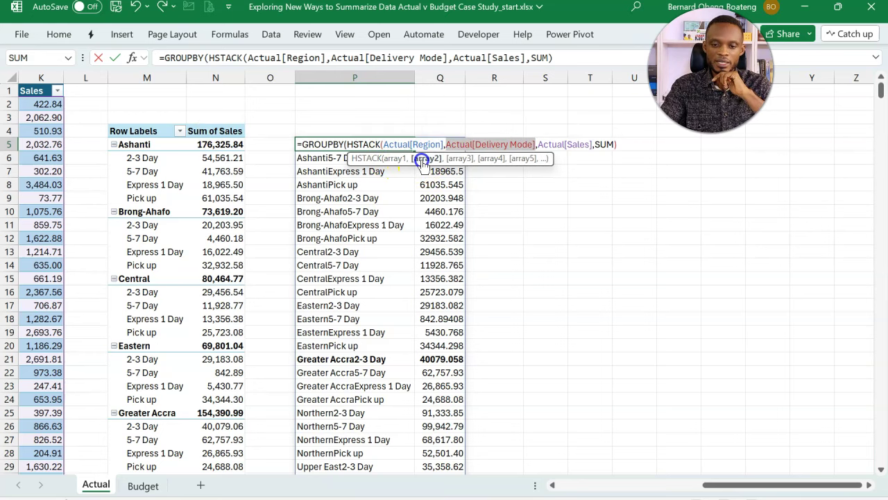
{"action": "left_click", "coordinate": [533, 144]}
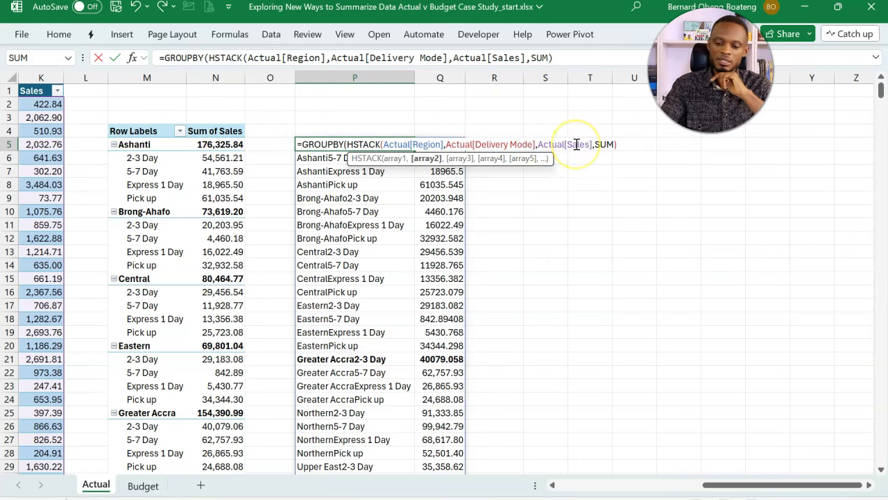
{"action": "type", "text": ")"}
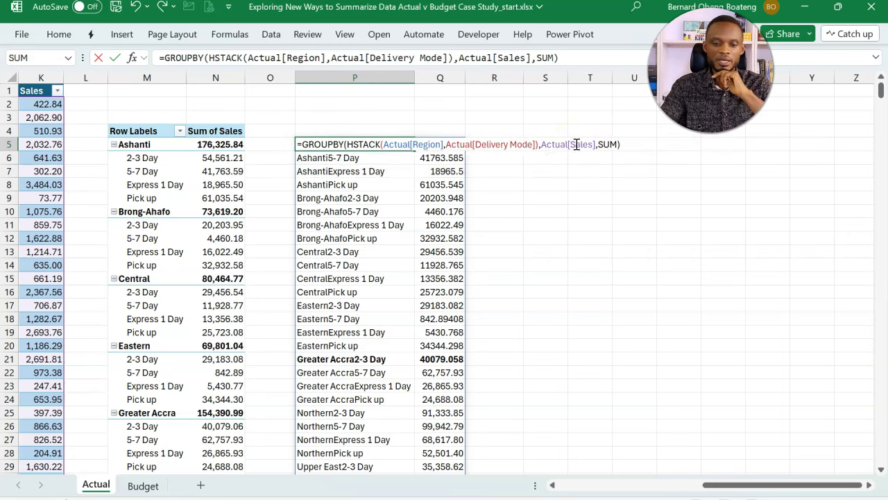
{"action": "key", "text": "Return"}
{"action": "double_click", "coordinate": [466, 77]}
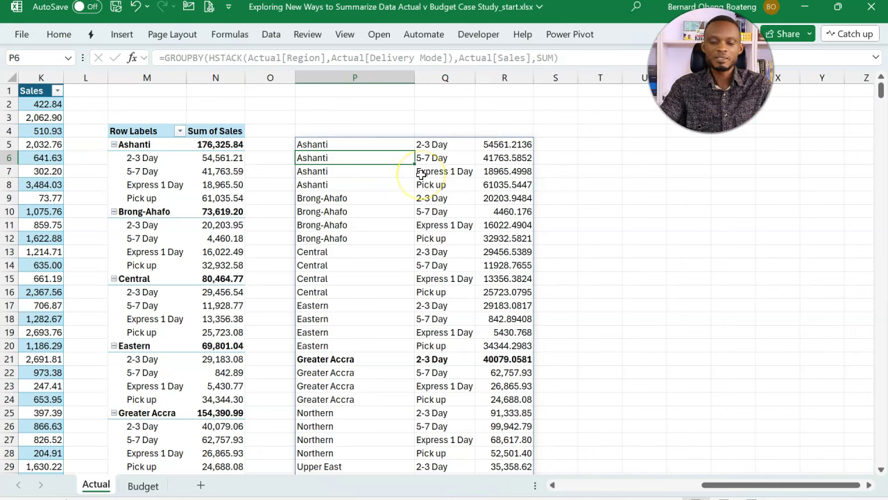
- Change the PivotTable's report layout to tabular form
{"action": "left_click", "coordinate": [215, 171]}
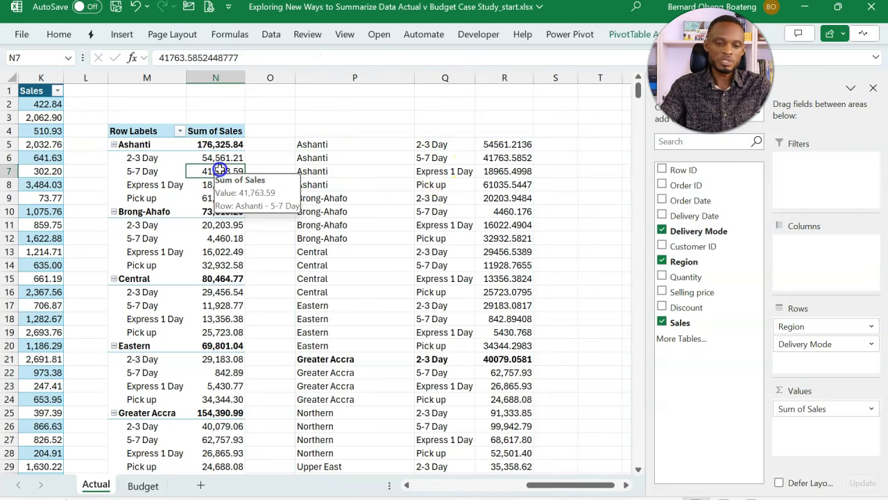
{"action": "left_click", "coordinate": [634, 34]}
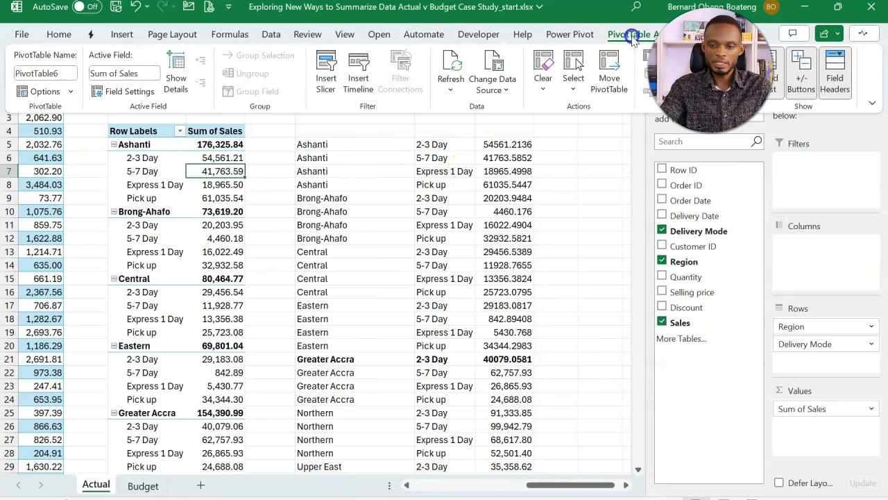
{"action": "left_click", "coordinate": [712, 34]}
{"action": "left_click", "coordinate": [111, 77]}
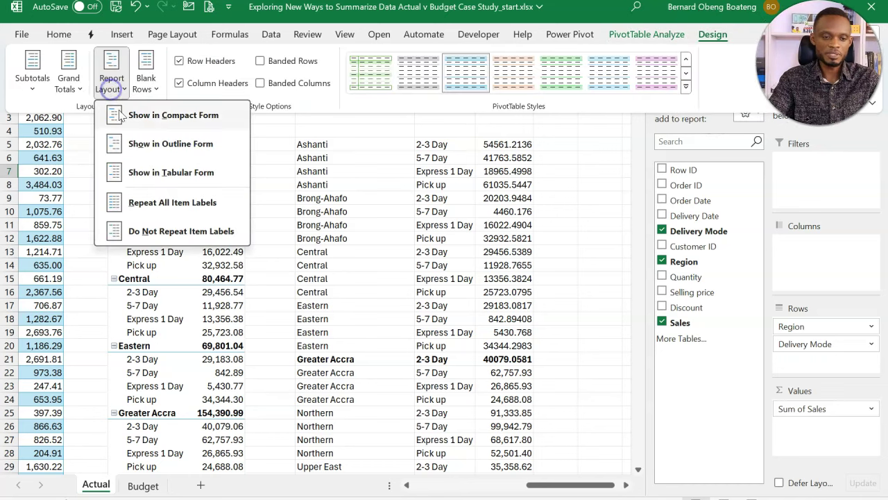
{"action": "left_click", "coordinate": [151, 172]}
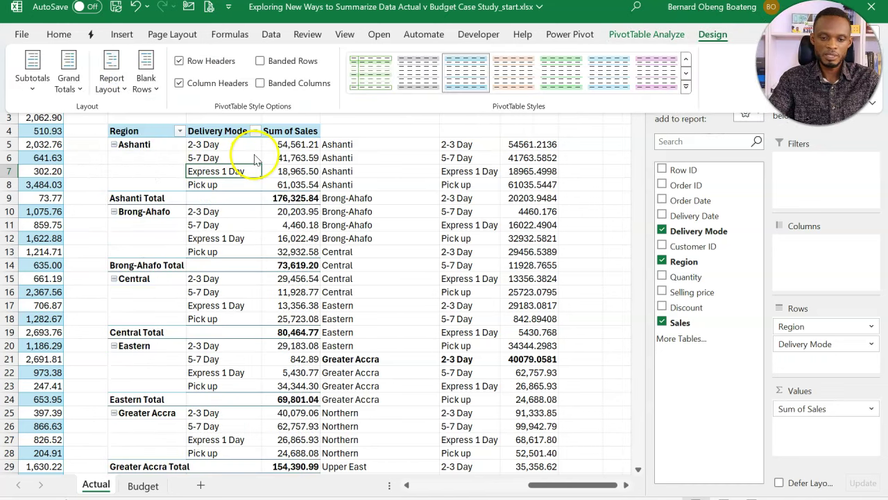
- Insert a blank sheet column at P to separate the PivotTable from the GROUPBY results
{"action": "left_click", "coordinate": [346, 145]}
{"action": "left_click", "coordinate": [347, 144]}
{"action": "key", "text": "alt+h"}
{"action": "key", "text": "i"}
{"action": "key", "text": "c"}
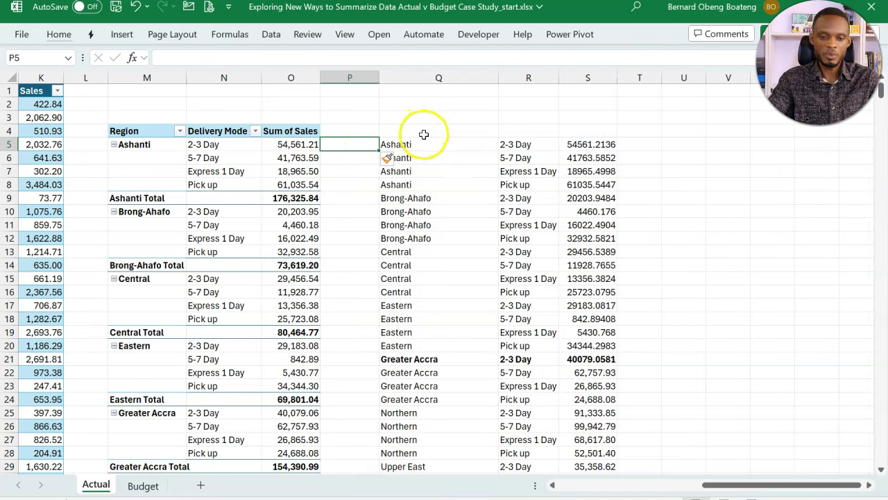
- Format the GROUPBY sales values in column S with thousands separators and two decimals
{"action": "left_click", "coordinate": [416, 184]}
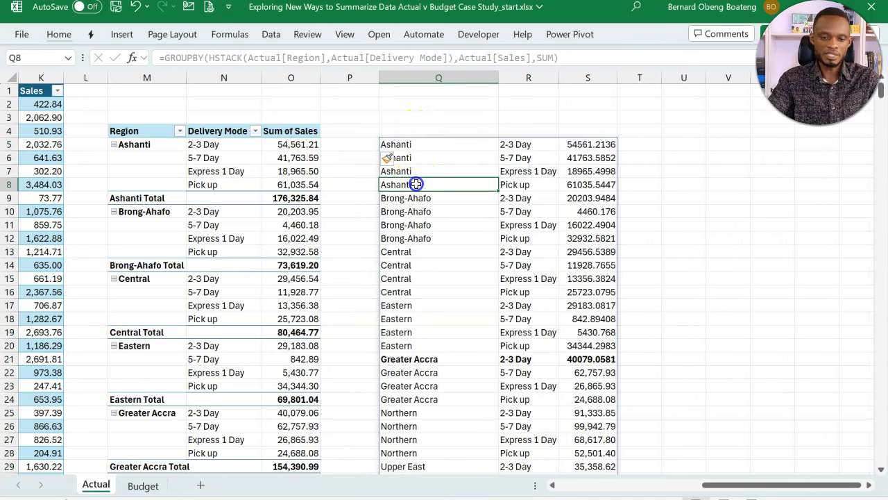
{"action": "left_click", "coordinate": [534, 159]}
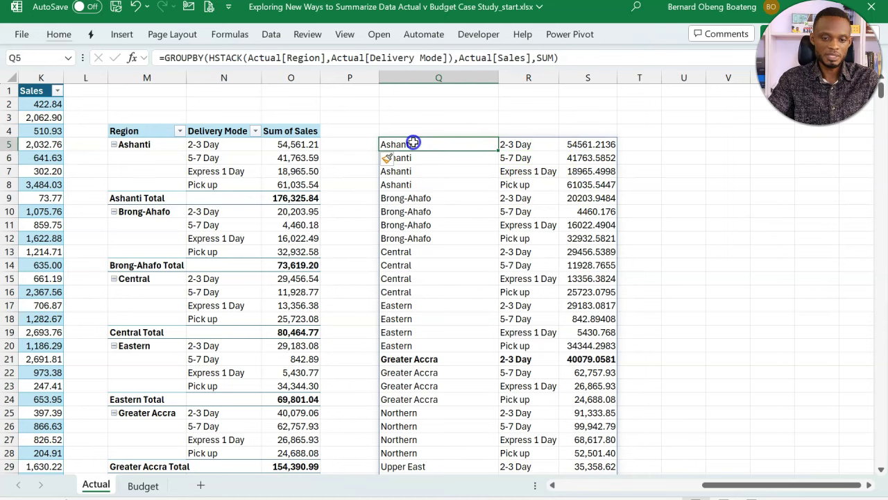
{"action": "key", "text": "ctrl+shift+1"}
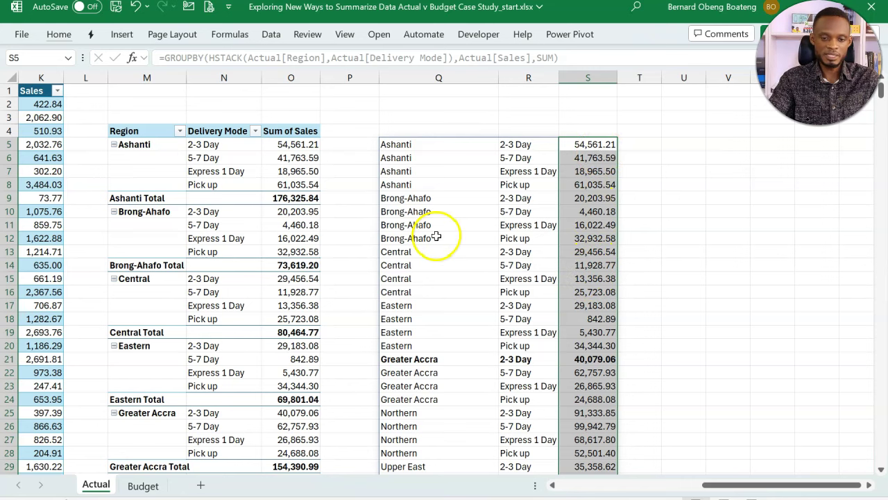
- Set the total_depth argument of the GROUPBY formula in Q5 to 2, Grand and subtotals, leaving field_headers empty
{"action": "double_click", "coordinate": [397, 146]}
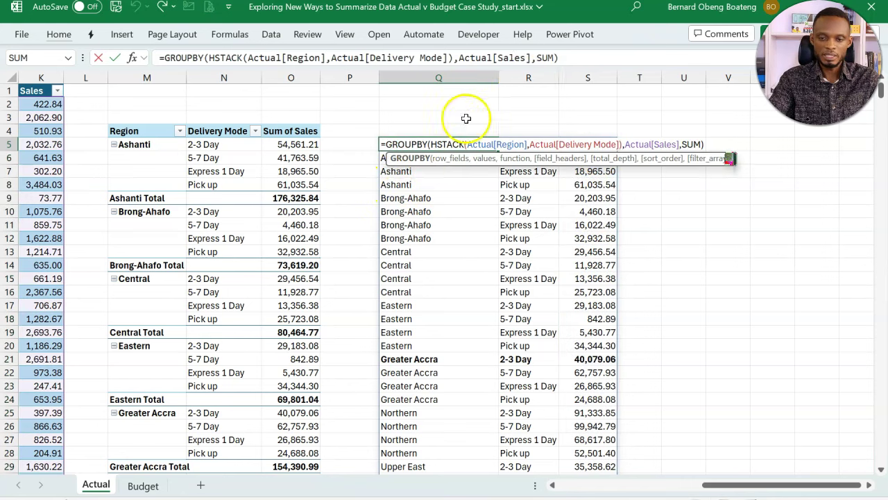
{"action": "left_click", "coordinate": [569, 57]}
{"action": "key", "text": "BackSpace"}
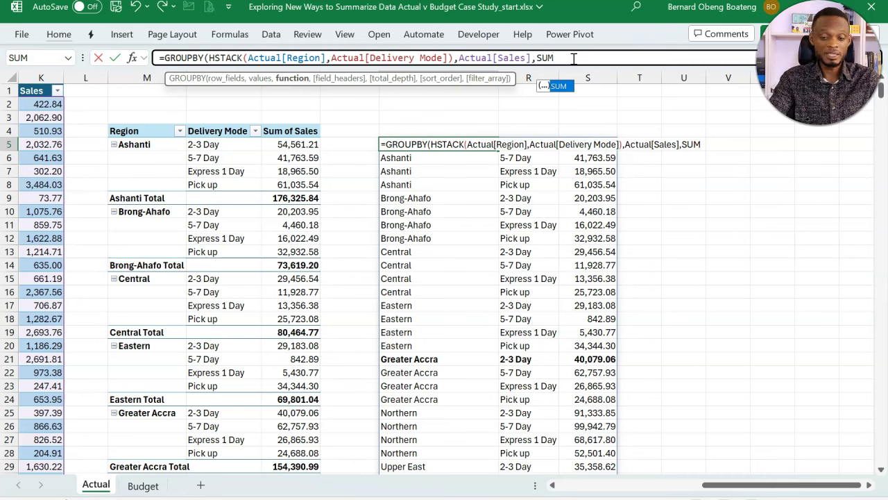
{"action": "type", "text": ",,"}
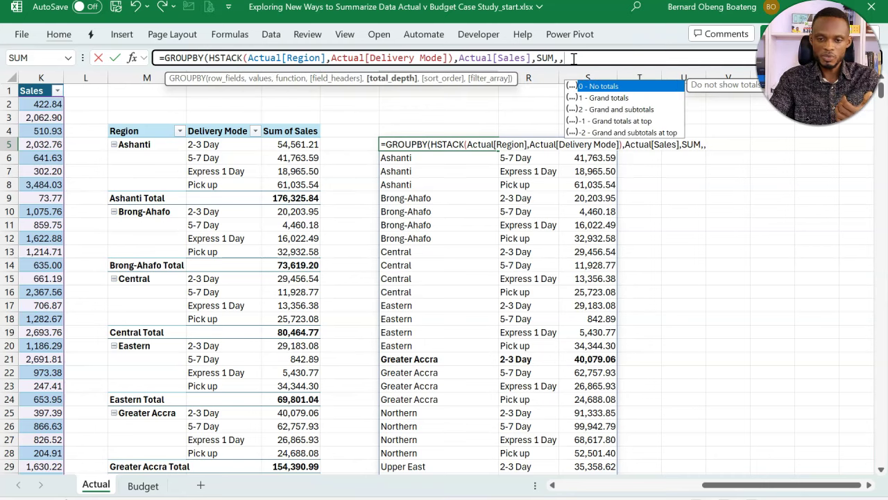
{"action": "key", "text": "Down"}
{"action": "key", "text": "Down"}
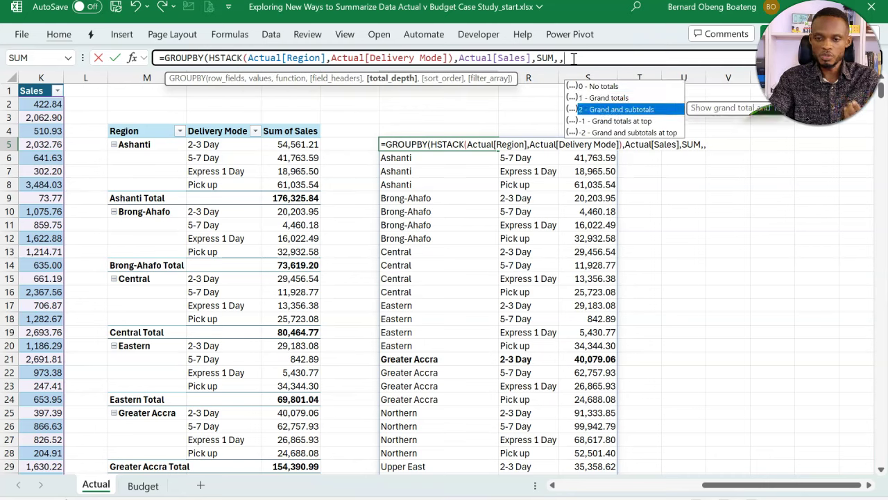
{"action": "key", "text": "Tab"}
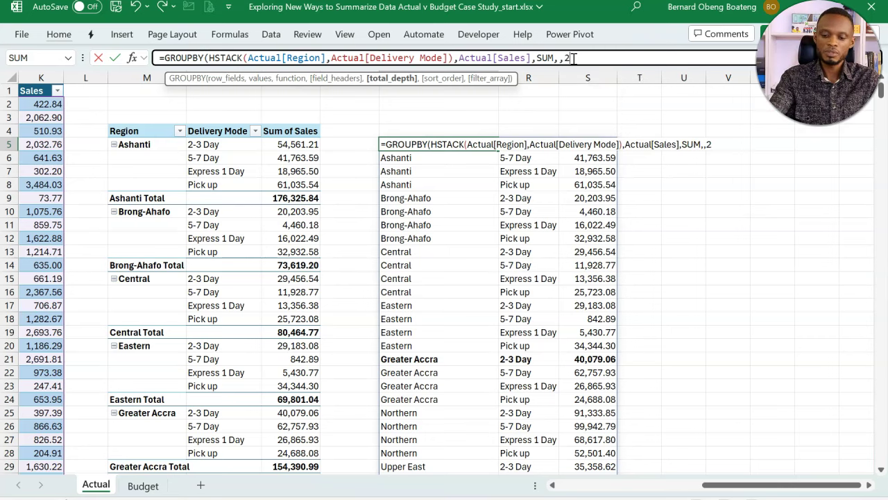
{"action": "type", "text": ")"}
{"action": "key", "text": "Return"}
- Bold the Ashanti and Brong-Ahafo subtotal rows in the GROUPBY results
{"action": "left_click_drag", "start_coordinate": [428, 199], "coordinate": [568, 195]}
{"action": "key", "text": "ctrl+b"}
{"action": "left_click_drag", "start_coordinate": [449, 266], "coordinate": [583, 264]}
{"action": "key", "text": "ctrl+b"}
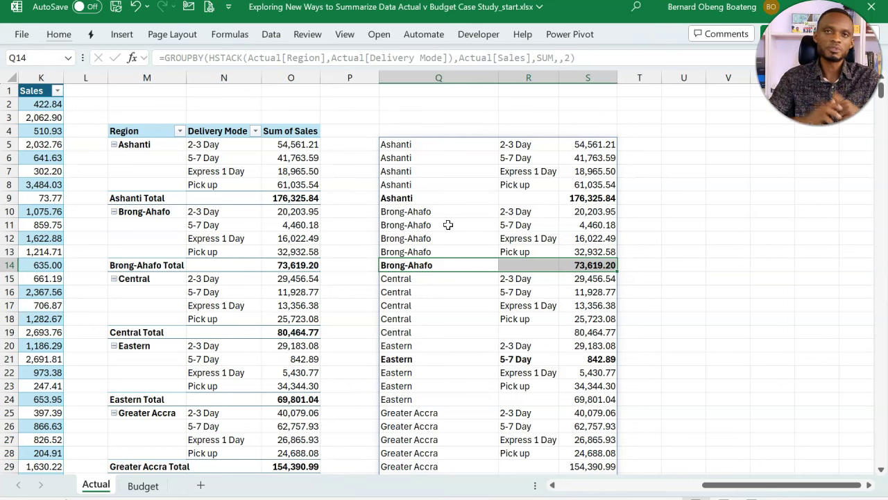
- Remove HSTACK and Actual[Delivery Mode] from the Q5 formula, leaving only Actual[Region] as the row field
{"action": "left_click", "coordinate": [452, 145]}
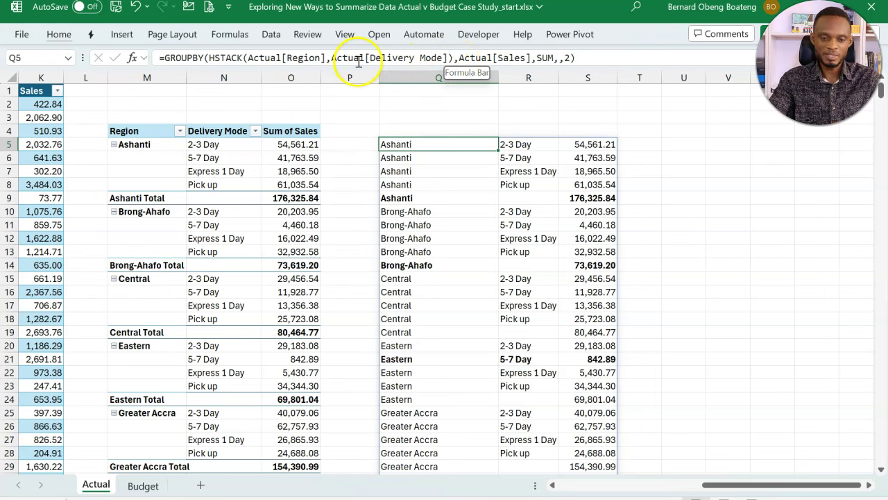
{"action": "left_click", "coordinate": [442, 58]}
{"action": "left_click_drag", "start_coordinate": [442, 57], "coordinate": [323, 58]}
{"action": "key", "text": "BackSpace"}
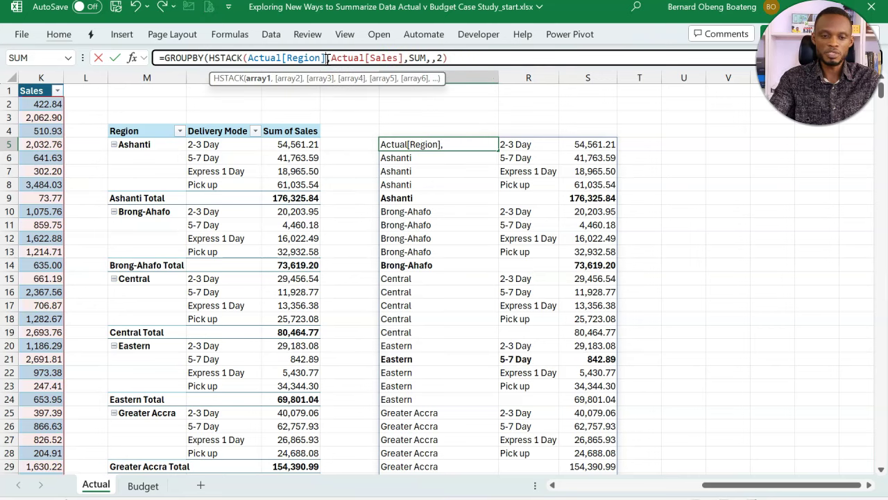
{"action": "left_click_drag", "start_coordinate": [248, 57], "coordinate": [210, 57]}
{"action": "key", "text": "BackSpace"}
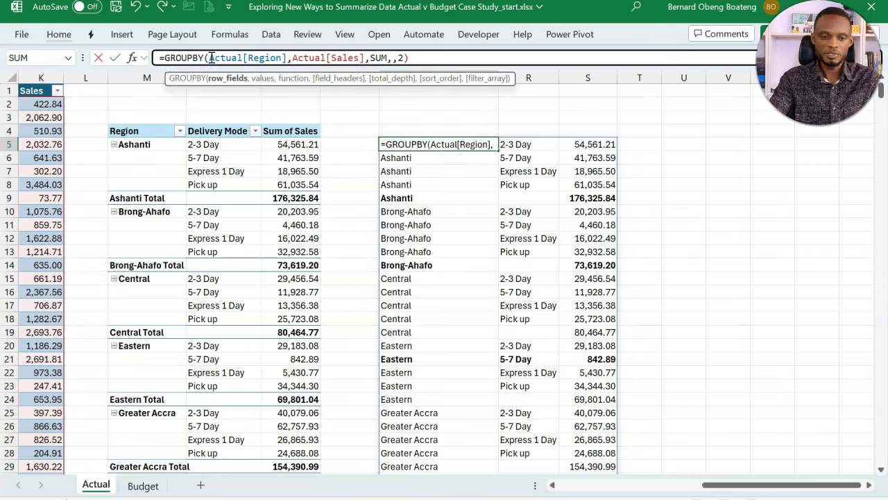
- Remove the total_depth argument so that Q5 reads =GROUPBY(Actual[Region],Actual[Sales],SUM), and enter the formula
{"action": "left_click", "coordinate": [222, 79]}
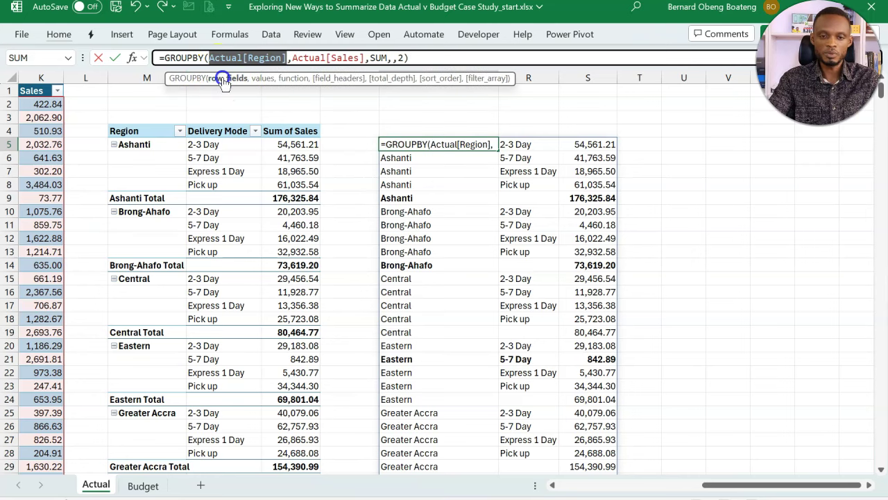
{"action": "left_click", "coordinate": [261, 78]}
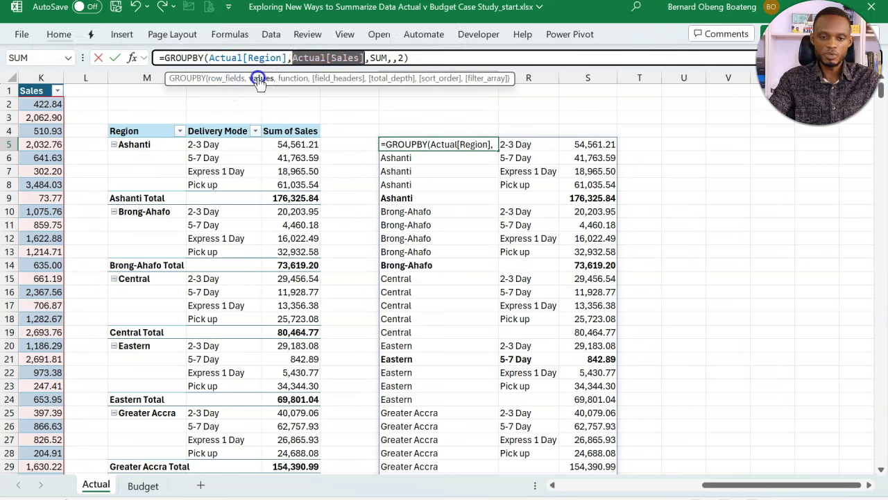
{"action": "left_click", "coordinate": [427, 62]}
{"action": "key", "text": "BackSpace"}
{"action": "key", "text": "BackSpace"}
{"action": "key", "text": "BackSpace"}
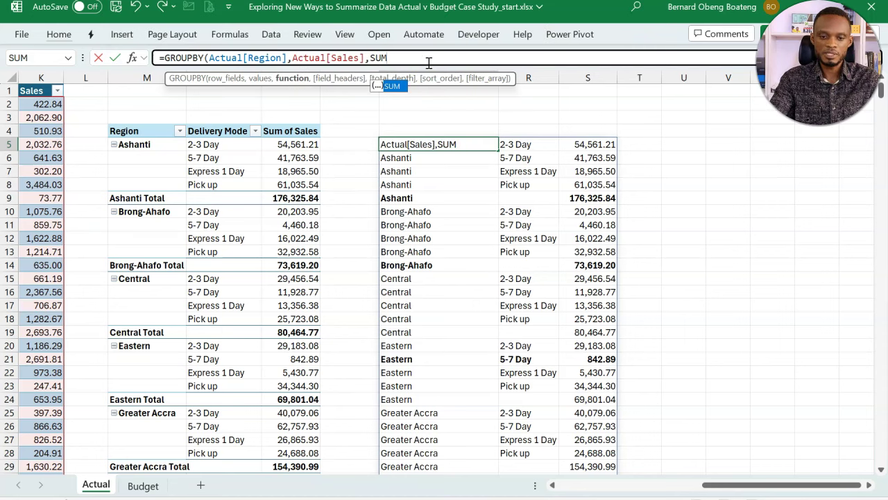
{"action": "key", "text": "Return"}
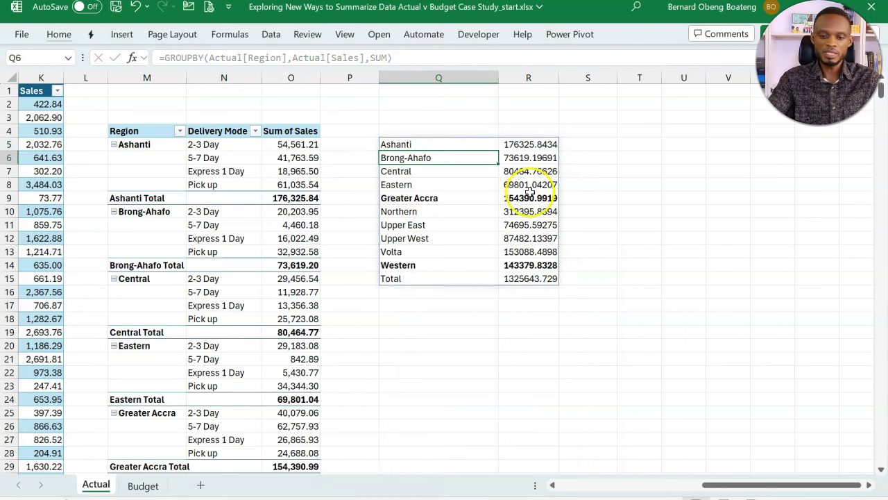
- Format the GROUPBY sales values in R5:R15 with thousands separators and two decimal places
{"action": "left_click_drag", "start_coordinate": [520, 144], "coordinate": [531, 278]}
{"action": "key", "text": "ctrl+shift+1"}
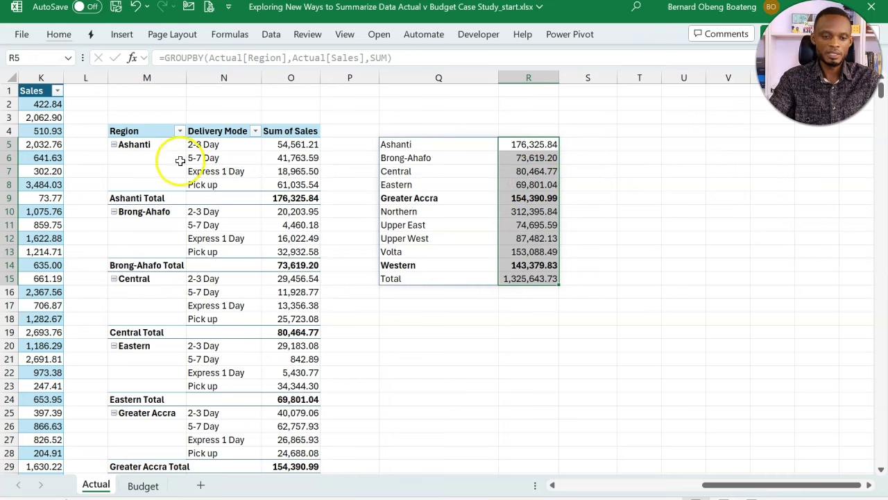
- Remove the Delivery Mode field from the PivotTable so sales are summarized by Region only
{"action": "left_click", "coordinate": [166, 144]}
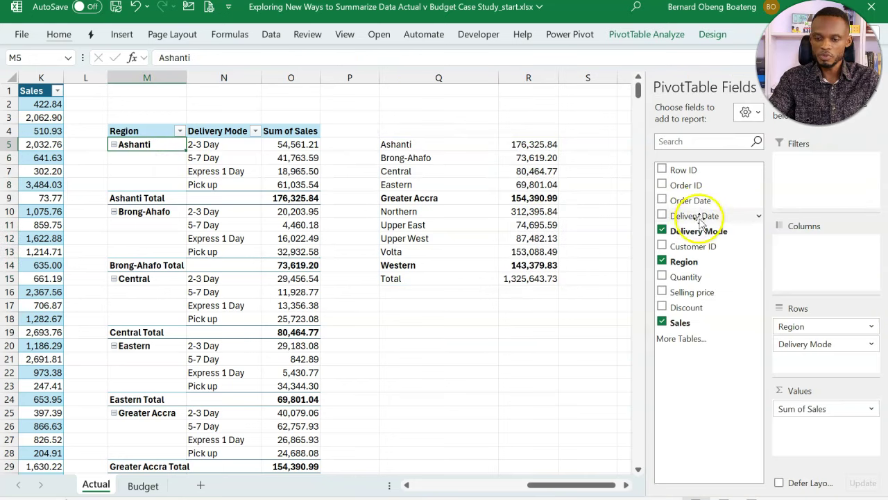
{"action": "left_click", "coordinate": [662, 231]}
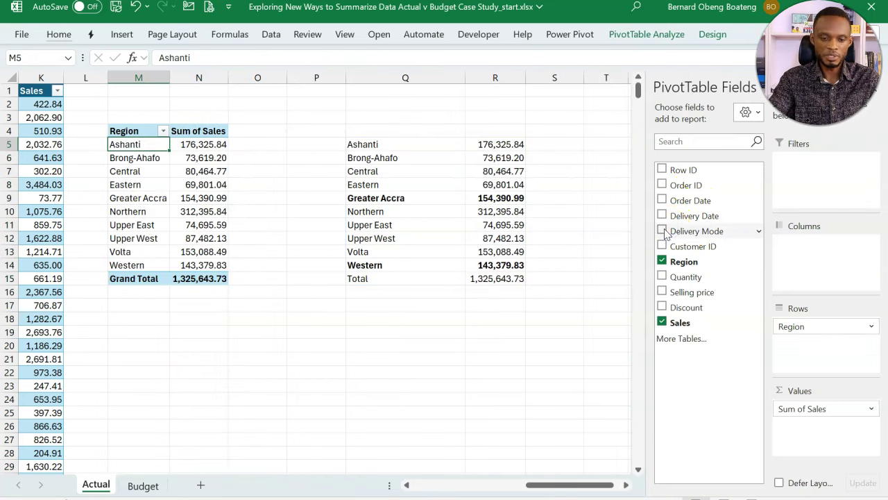
{"action": "left_click", "coordinate": [451, 279]}
{"action": "scroll", "coordinate": [402, 238], "scroll_direction": "left", "scroll_amount": 5}
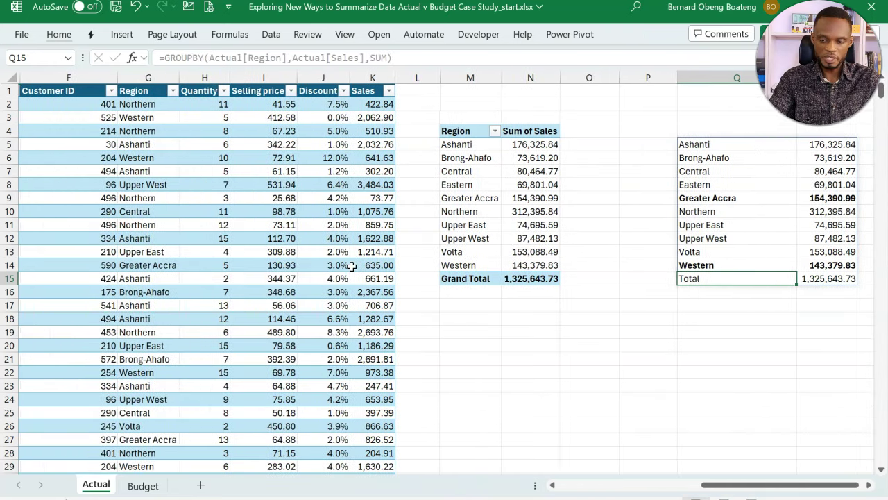
{"action": "scroll", "coordinate": [194, 378], "scroll_direction": "right", "scroll_amount": 2}
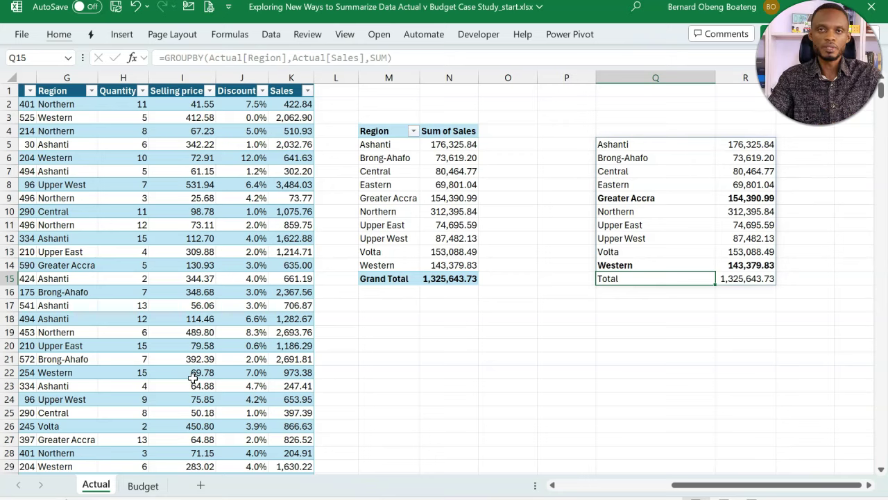
- Switch to the Budget sheet and review its region names and the year headers in B1:C1
{"action": "left_click", "coordinate": [143, 485]}
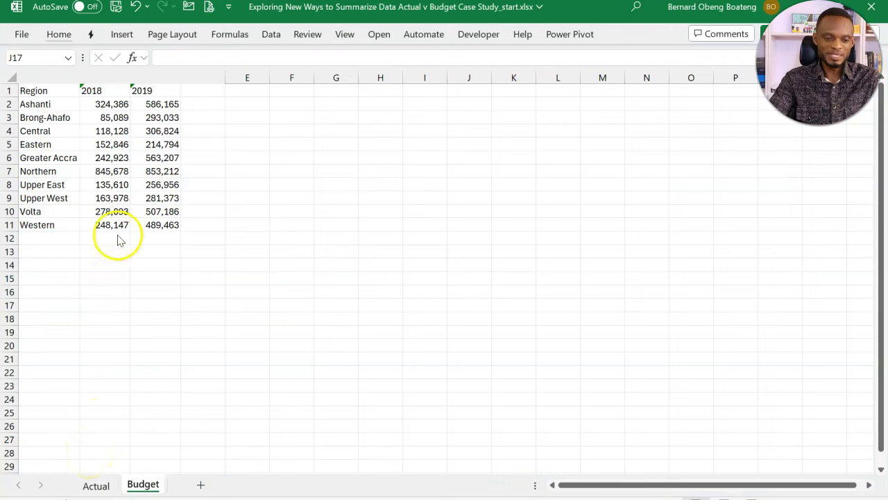
{"action": "left_click_drag", "start_coordinate": [59, 104], "coordinate": [55, 211]}
{"action": "left_click_drag", "start_coordinate": [111, 90], "coordinate": [170, 91]}
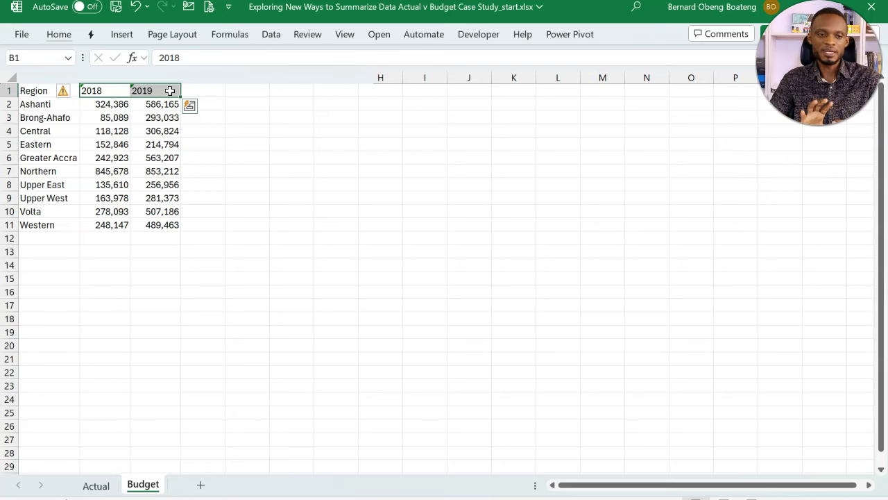
{"action": "mouse_move", "coordinate": [122, 93]}
{"action": "left_mouse_down"}
{"action": "mouse_move", "coordinate": [143, 89]}
{"action": "mouse_move", "coordinate": [118, 91]}
{"action": "mouse_move", "coordinate": [131, 91]}
{"action": "left_mouse_up"}
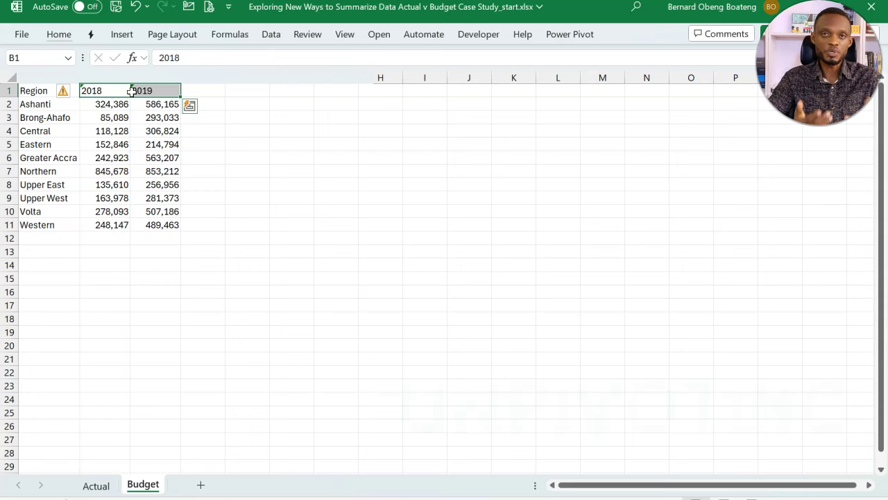
- Enter the headers Region, Year and Amount in cells E1:G1 of the Budget sheet
{"action": "left_click", "coordinate": [251, 88]}
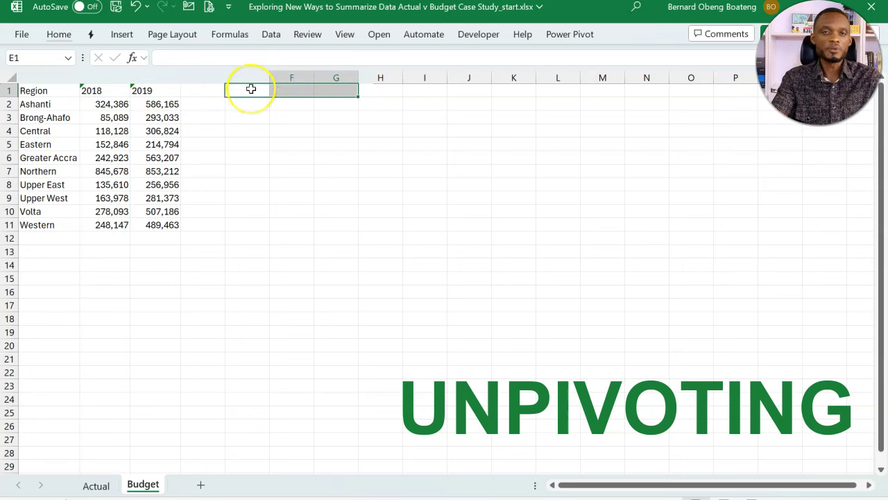
{"action": "left_click", "coordinate": [251, 89]}
{"action": "type", "text": "Region"}
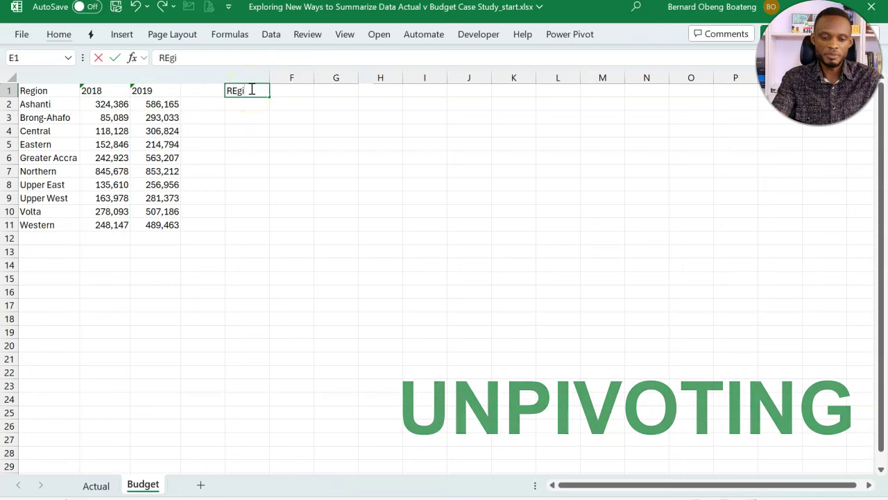
{"action": "key", "text": "Tab"}
{"action": "type", "text": "Year"}
{"action": "key", "text": "Tab"}
{"action": "type", "text": "Amount"}
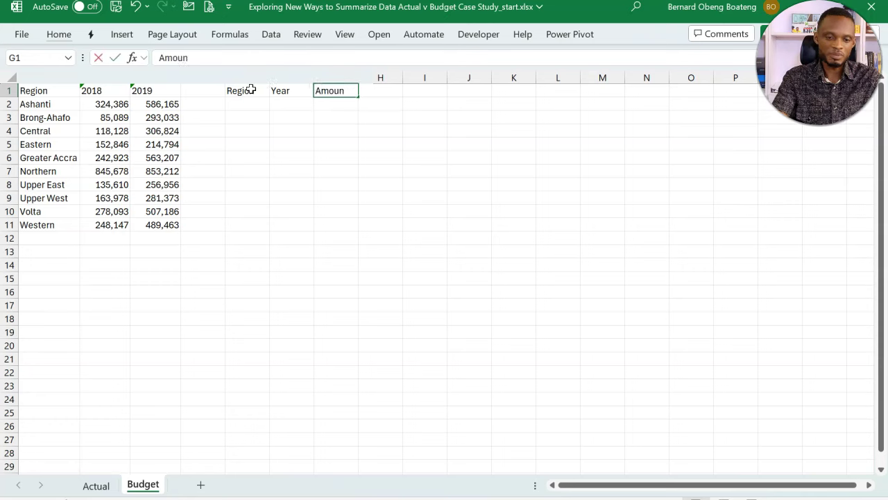
{"action": "key", "text": "Return"}
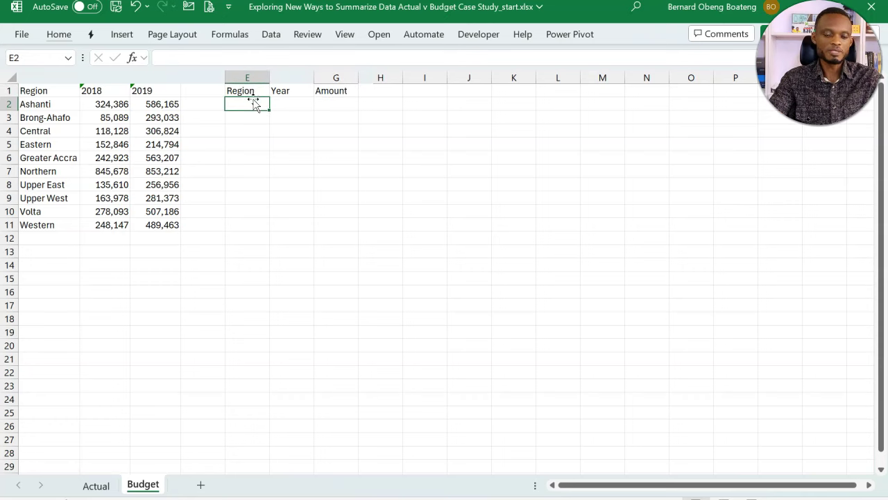
{"action": "left_click", "coordinate": [127, 104]}
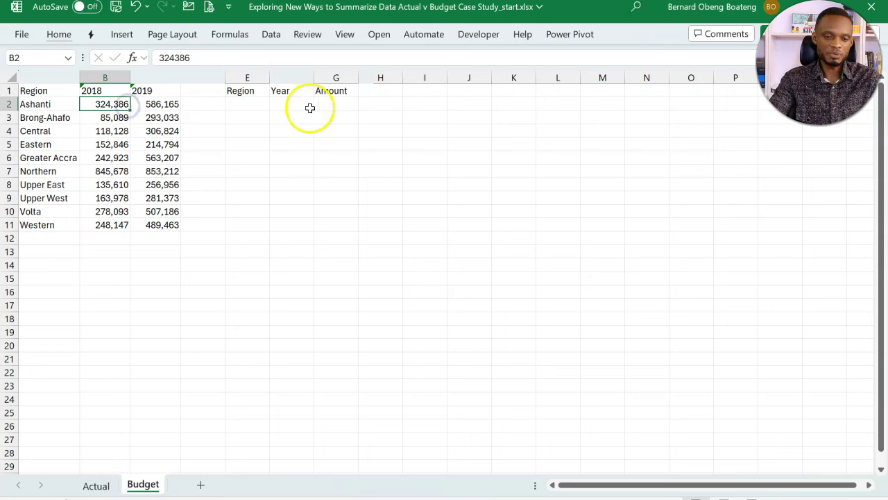
{"action": "left_click_drag", "start_coordinate": [323, 105], "coordinate": [323, 409]}
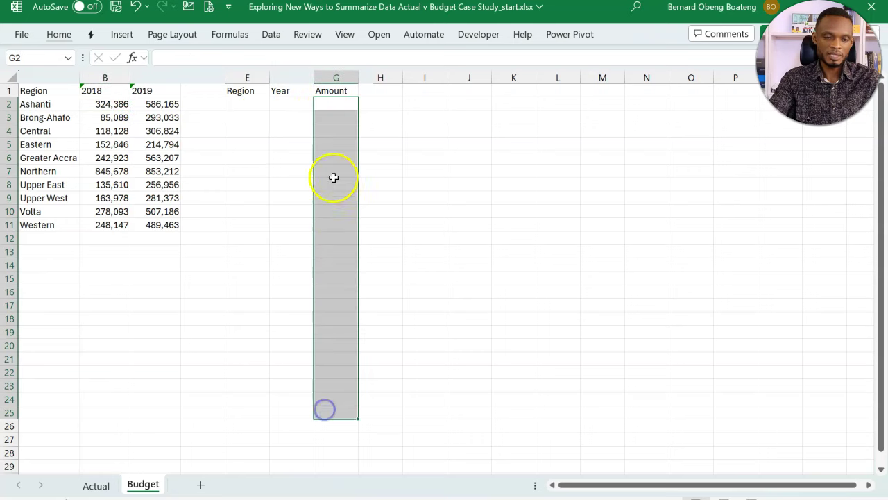
{"action": "left_click", "coordinate": [298, 109]}
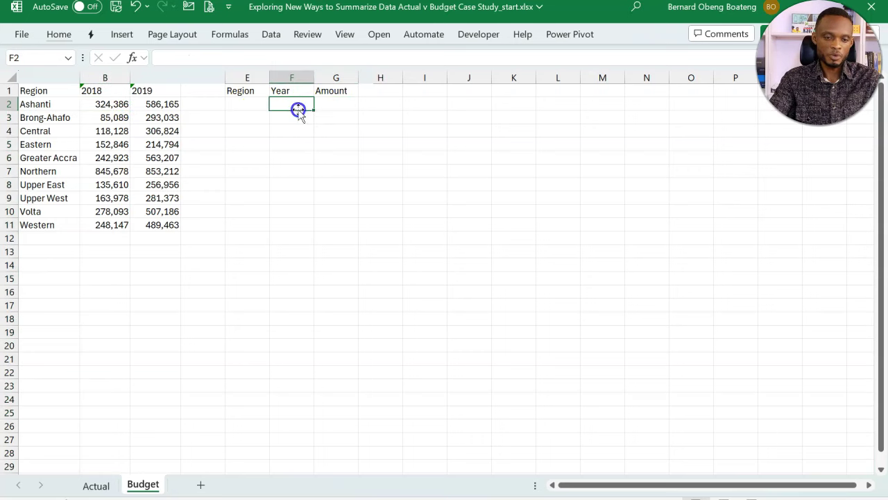
{"action": "left_click", "coordinate": [246, 102]}
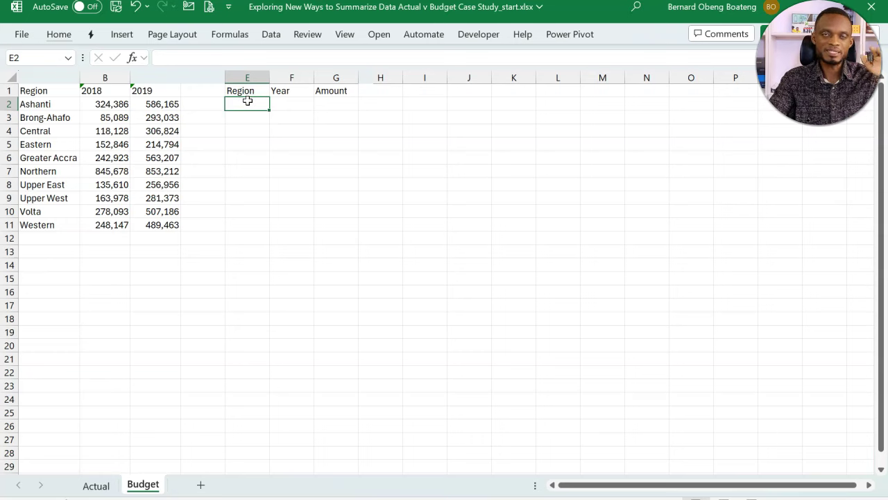
{"action": "left_click_drag", "start_coordinate": [257, 101], "coordinate": [318, 426]}
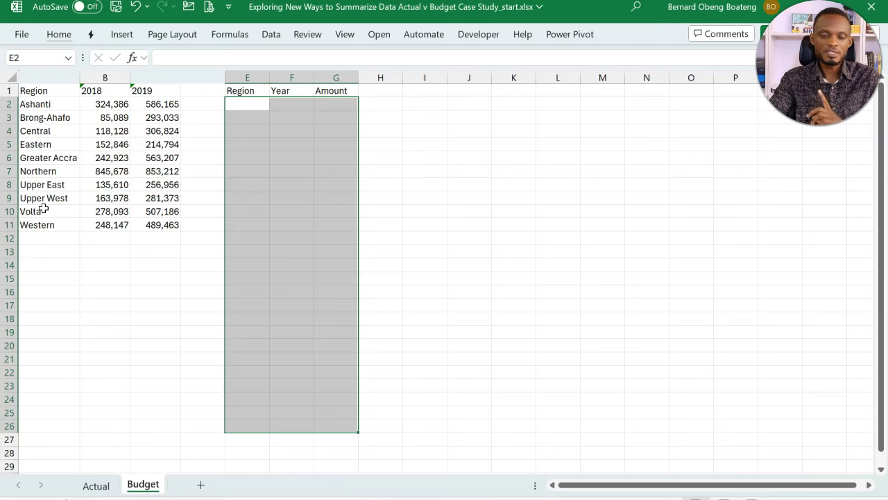
{"action": "left_click_drag", "start_coordinate": [113, 105], "coordinate": [157, 222]}
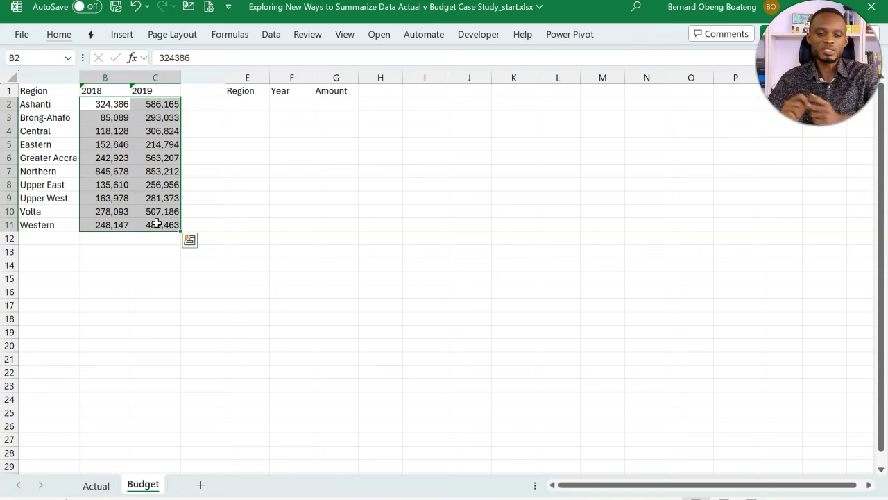
- Enter =TOCOL(B2:C11) in G2 to stack the 2018 and 2019 budget figures into one Amount column
{"action": "left_click", "coordinate": [342, 105]}
{"action": "type", "text": "=to"}
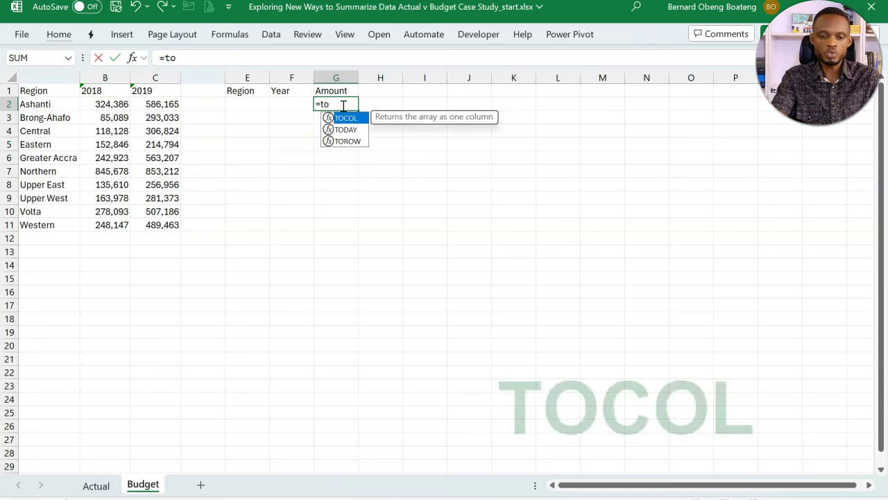
{"action": "key", "text": "Tab"}
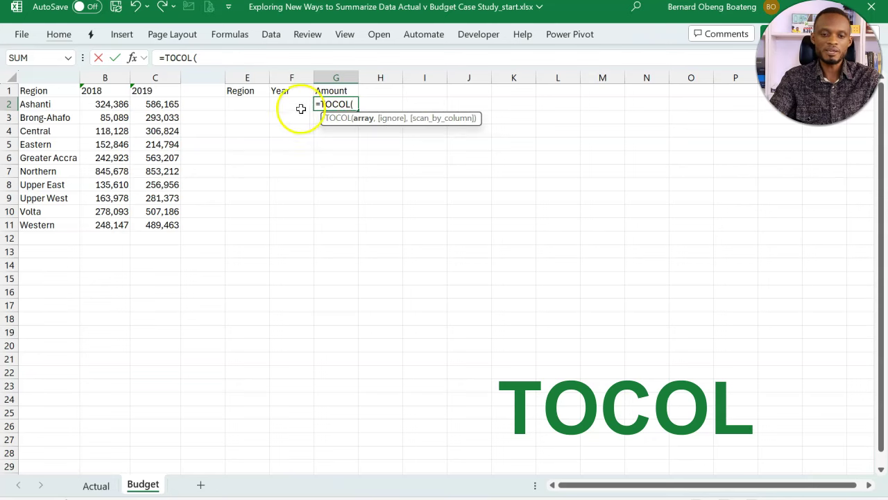
{"action": "left_click_drag", "start_coordinate": [110, 106], "coordinate": [157, 225]}
{"action": "type", "text": ")"}
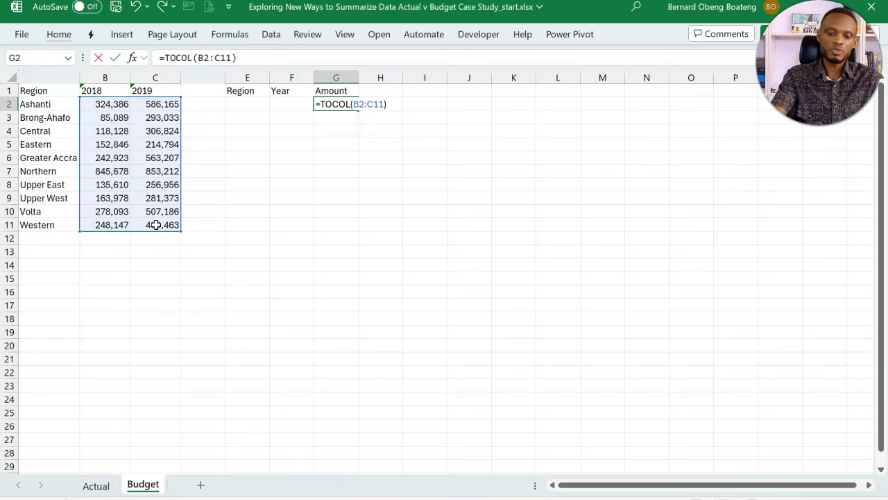
{"action": "key", "text": "Return"}
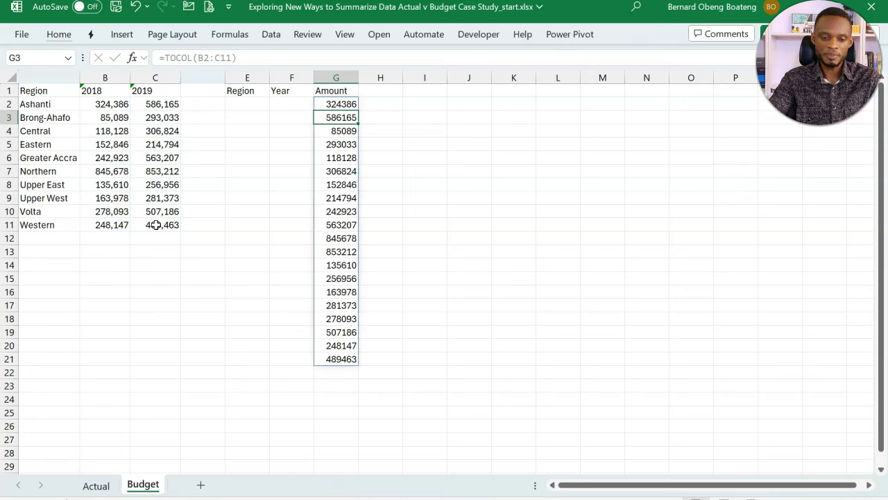
- Format the Amount values in G2:G21 with thousands separators and no decimal places
{"action": "left_click_drag", "start_coordinate": [322, 103], "coordinate": [327, 360]}
{"action": "key", "text": "ctrl+shift+1"}
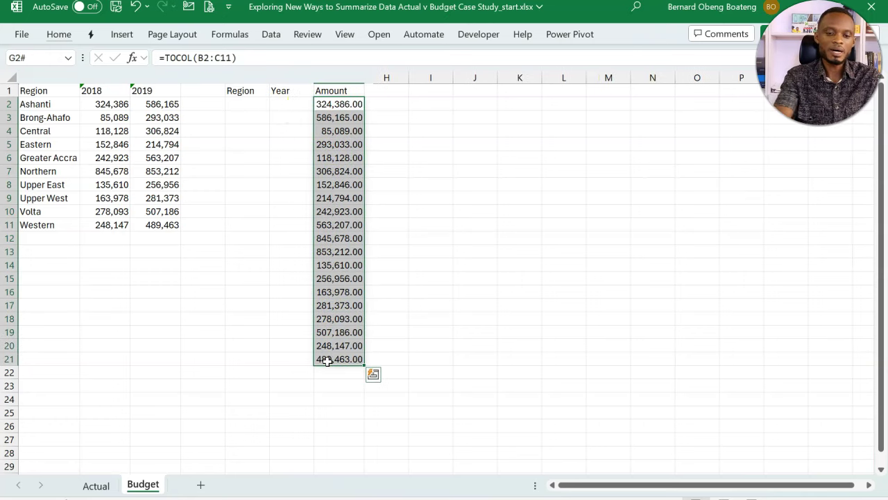
{"action": "key", "text": "alt"}
{"action": "key", "text": "h"}
{"action": "key", "text": "9"}
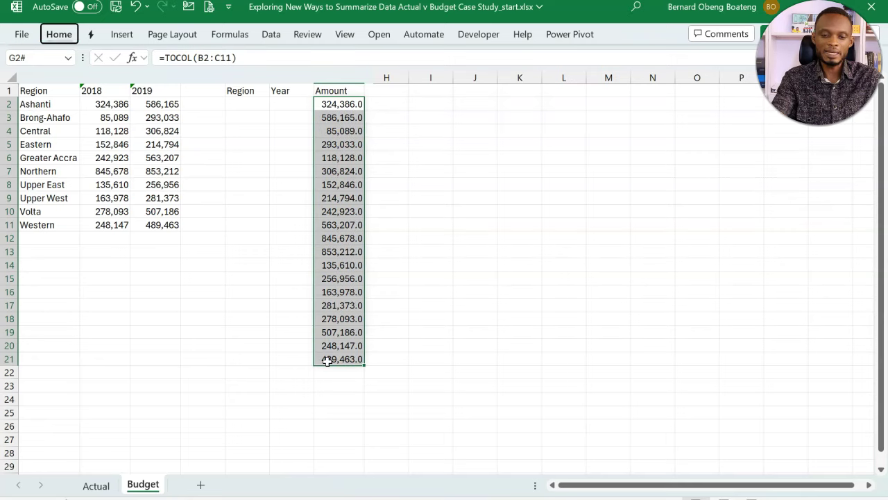
{"action": "key", "text": "alt+h"}
{"action": "key", "text": "9"}
{"action": "left_click", "coordinate": [285, 105]}
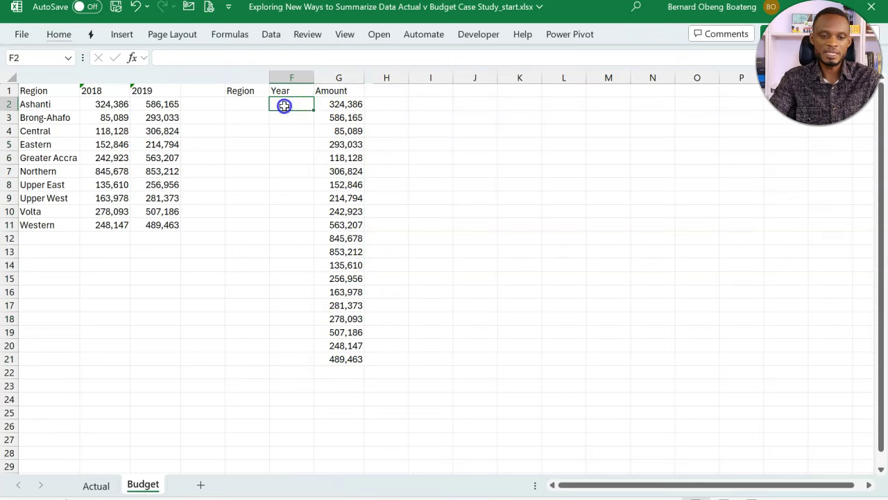
{"action": "left_click", "coordinate": [249, 104]}
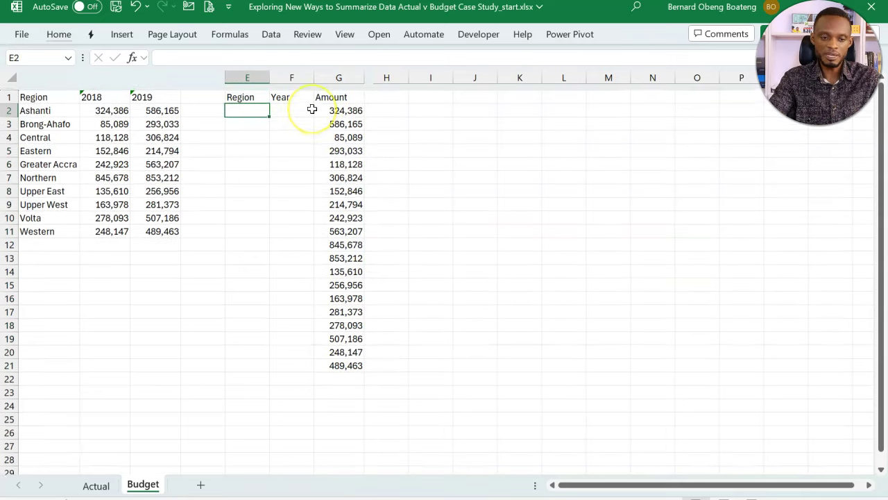
{"action": "left_click", "coordinate": [448, 113]}
{"action": "left_click_drag", "start_coordinate": [46, 105], "coordinate": [43, 225]}
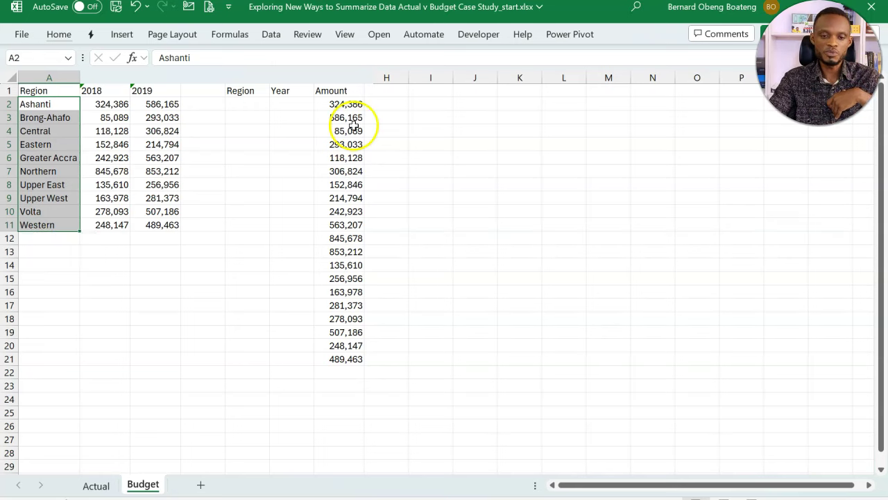
- Start a CHOOSEROWS formula in J2 with the year headers B1:C1 as the array
{"action": "left_click", "coordinate": [472, 106]}
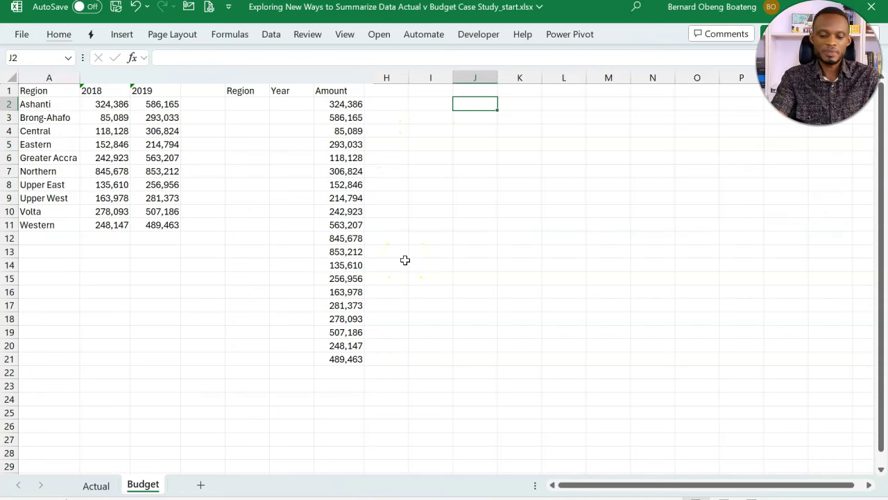
{"action": "type", "text": "=choo"}
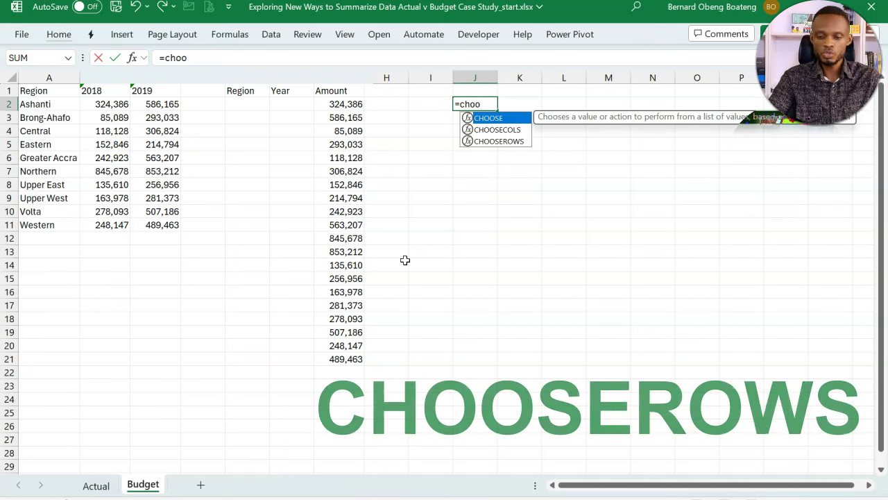
{"action": "key", "text": "Down"}
{"action": "key", "text": "Down"}
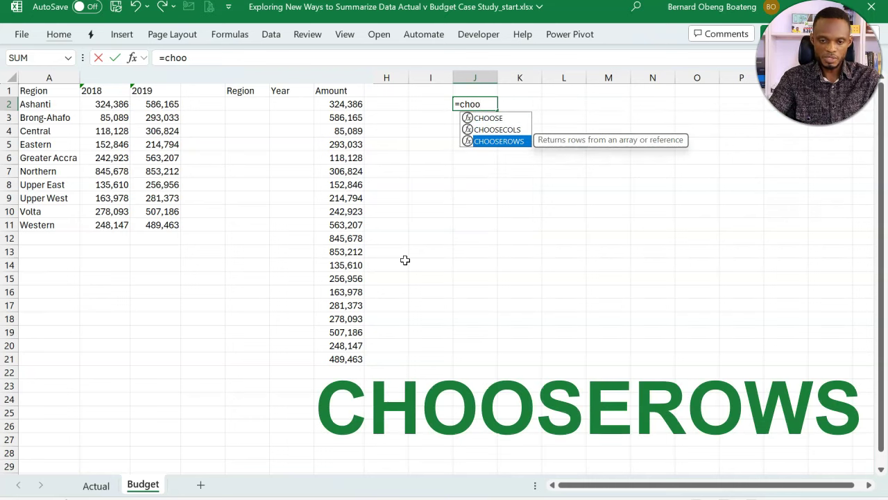
{"action": "key", "text": "Tab"}
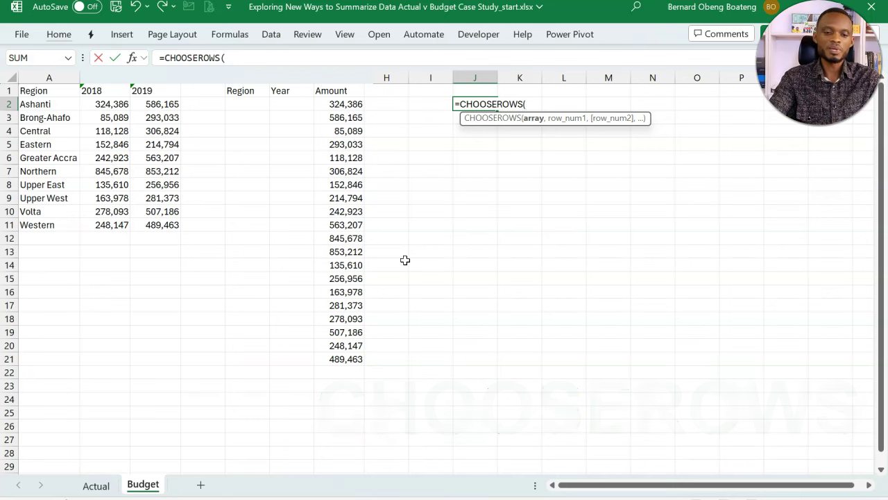
{"action": "left_click_drag", "start_coordinate": [105, 90], "coordinate": [151, 94]}
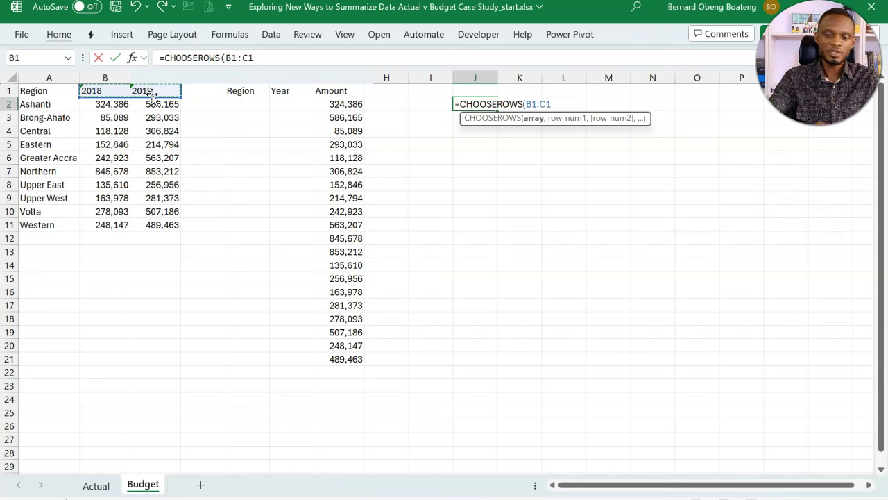
{"action": "type", "text": ","}
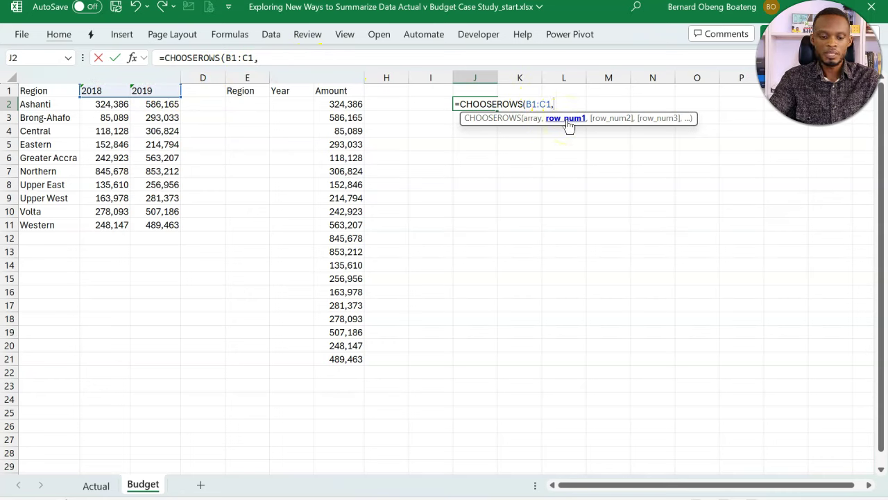
- Complete the J2 formula with SEQUENCE(COUNTA(A2:A11),,1,0) as the row numbers, repeating the year headers once per region
{"action": "type", "text": "seq"}
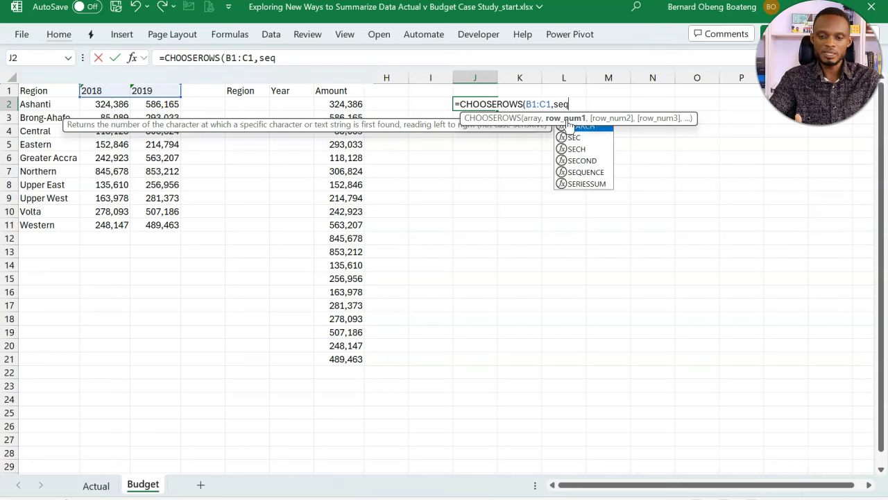
{"action": "key", "text": "Tab"}
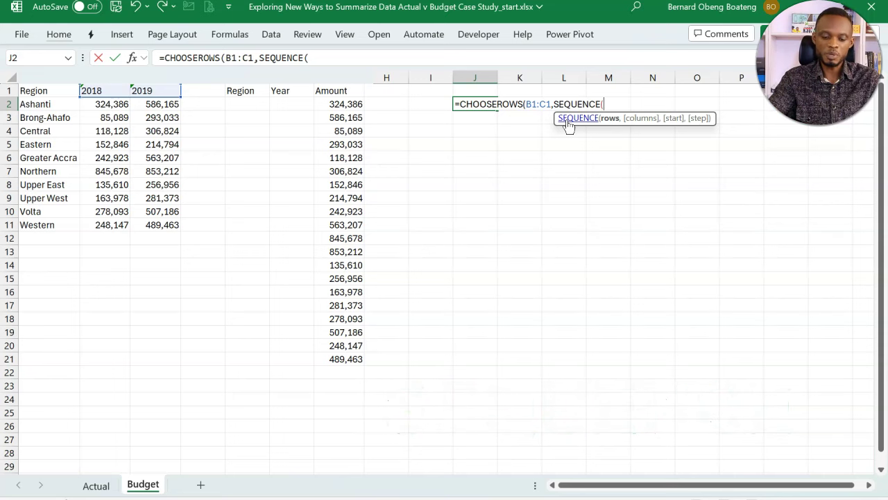
{"action": "type", "text": "coun"}
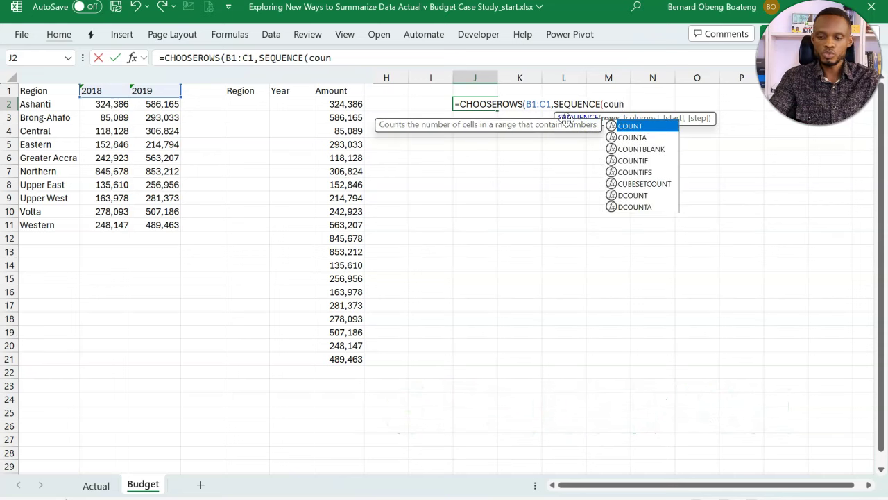
{"action": "key", "text": "Down"}
{"action": "key", "text": "Tab"}
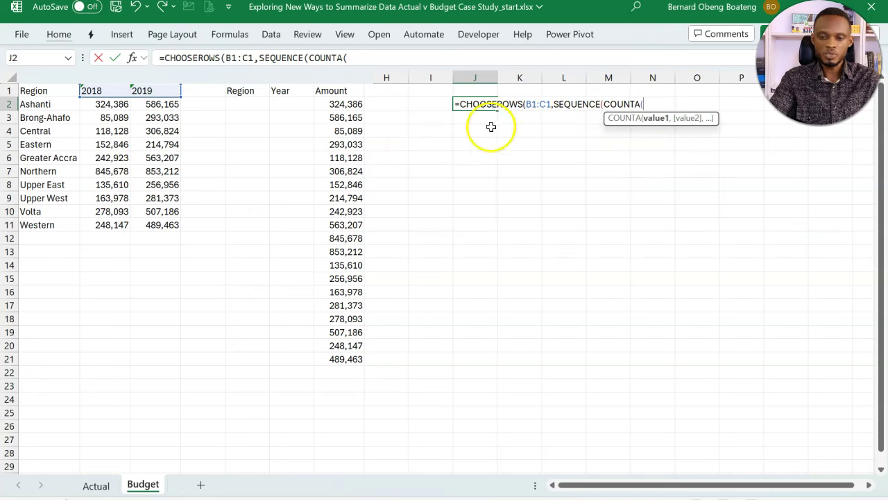
{"action": "left_click_drag", "start_coordinate": [59, 102], "coordinate": [42, 224]}
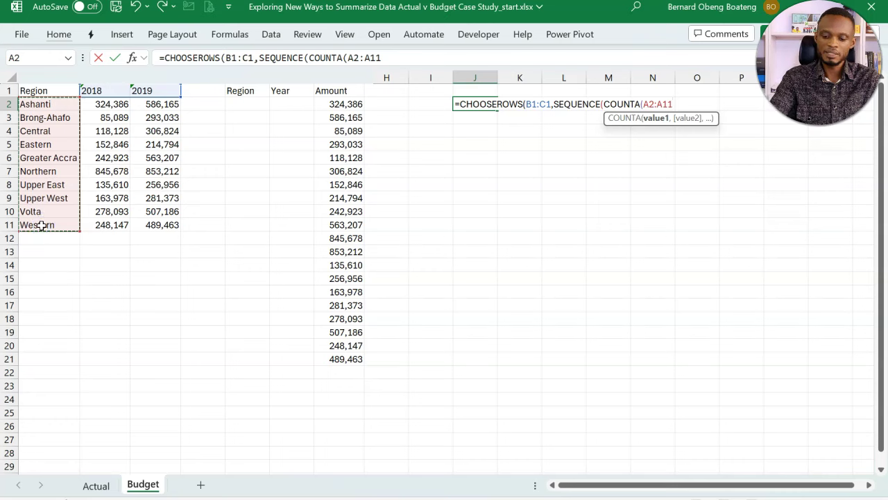
{"action": "type", "text": ")"}
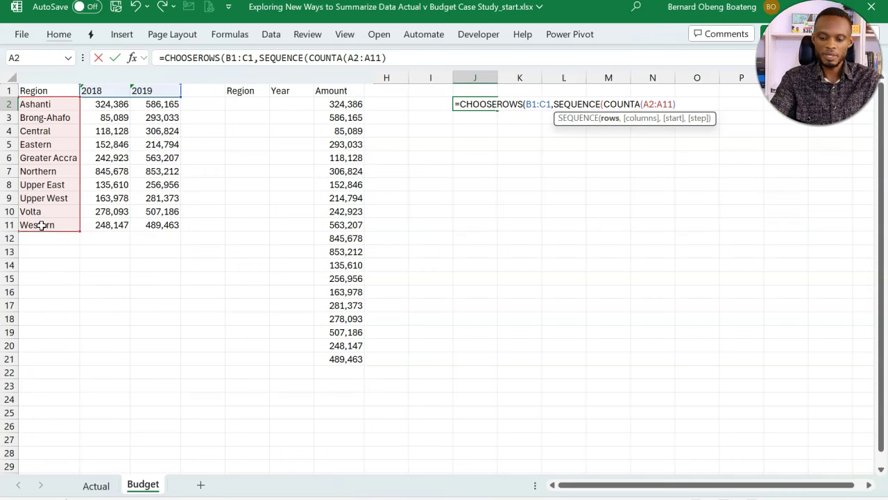
{"action": "type", "text": ","}
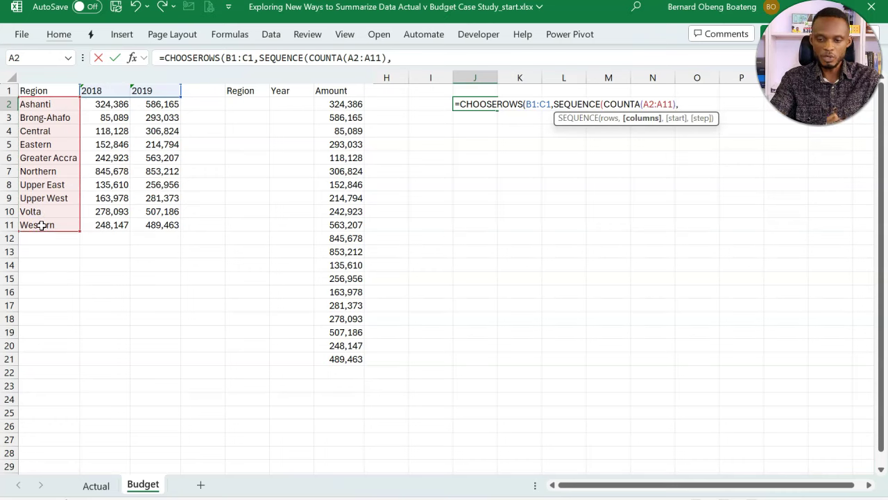
{"action": "type", "text": ","}
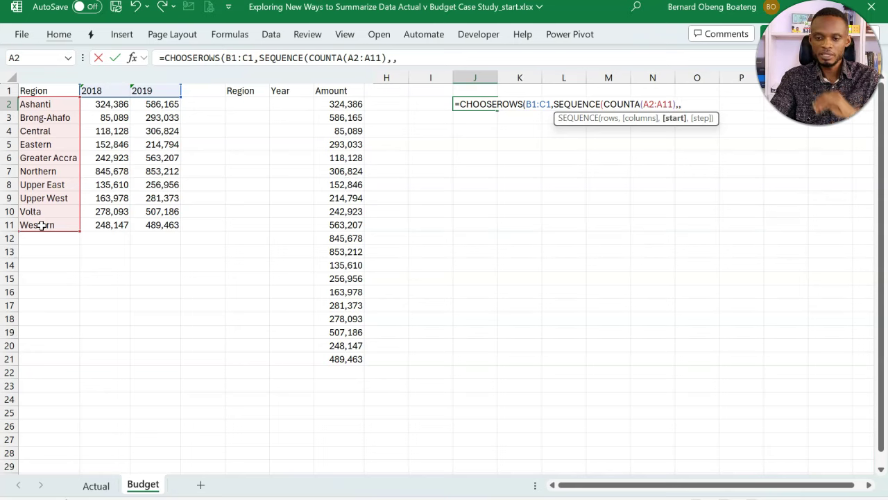
{"action": "type", "text": "1,"}
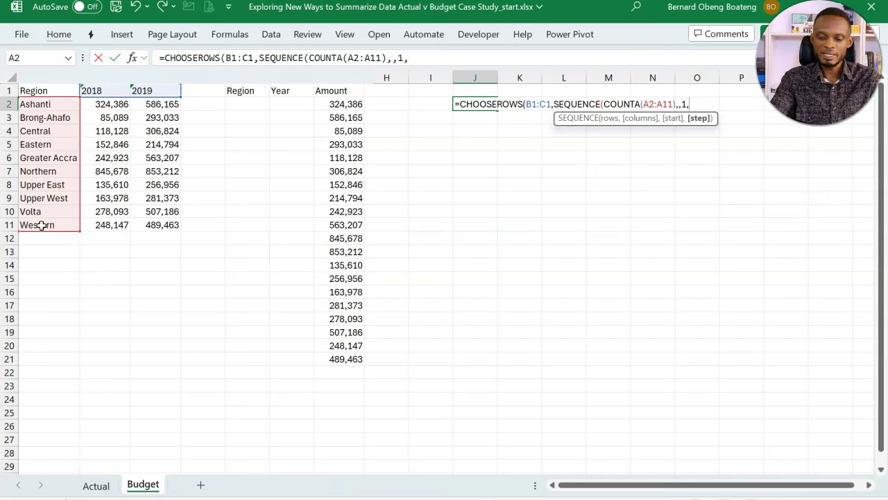
{"action": "type", "text": "0))"}
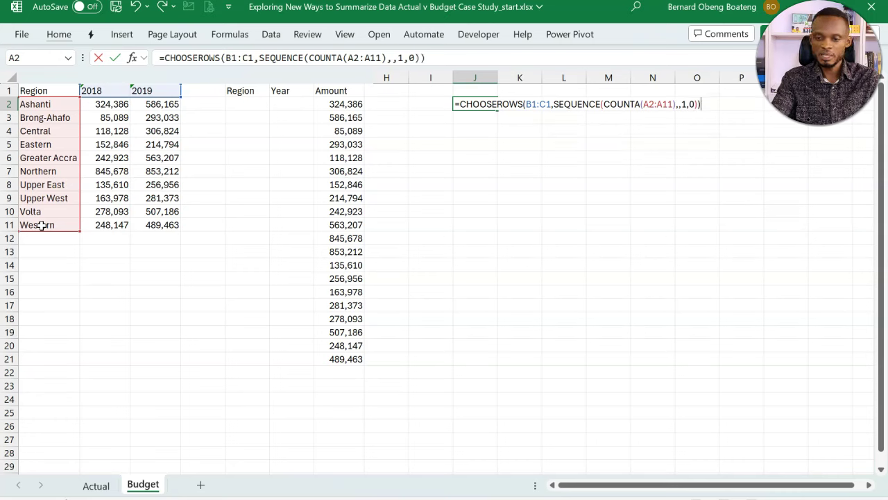
{"action": "key", "text": "Return"}
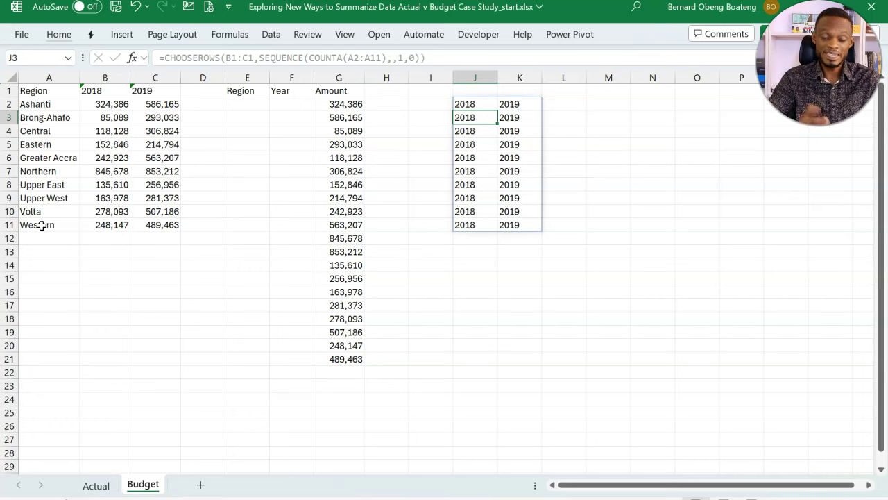
- Wrap the CHOOSEROWS formula in J2 in TOCOL to stack the repeated years into a single column
{"action": "left_click", "coordinate": [488, 115]}
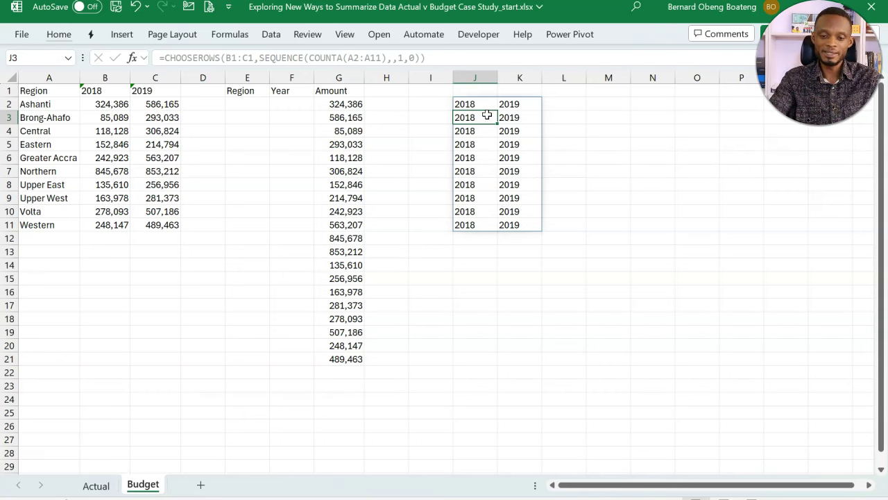
{"action": "left_click", "coordinate": [472, 103]}
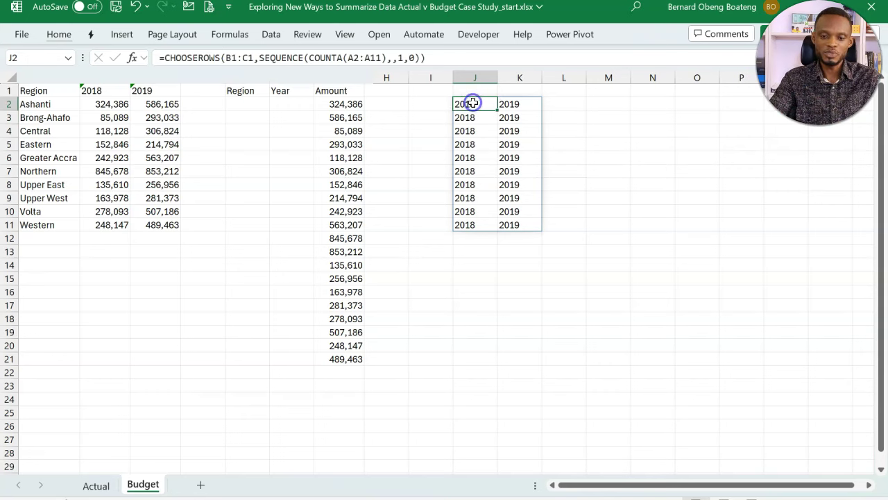
{"action": "left_click", "coordinate": [174, 57]}
{"action": "type", "text": "to"}
{"action": "key", "text": "Tab"}
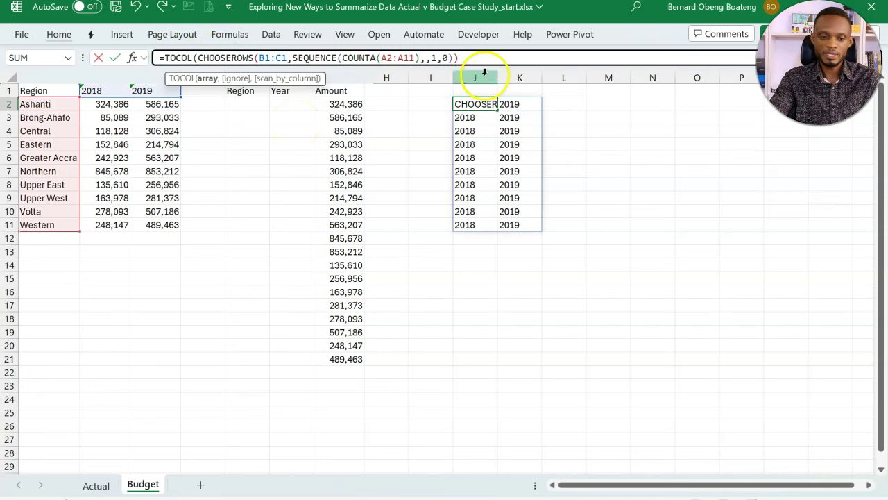
{"action": "left_click", "coordinate": [502, 58]}
{"action": "type", "text": ")"}
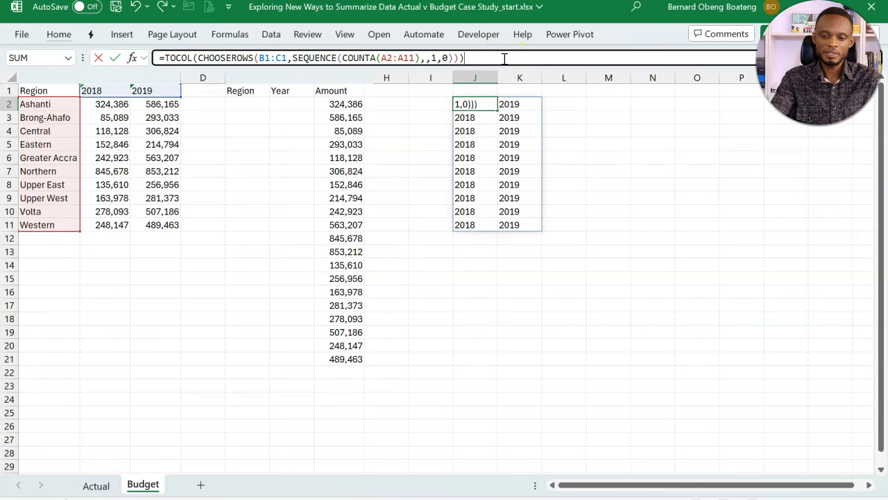
{"action": "key", "text": "Return"}
- Move the stacked years from J2:J21 into the Year column, starting at F2
{"action": "left_click", "coordinate": [489, 106]}
{"action": "left_click_drag", "start_coordinate": [488, 107], "coordinate": [484, 358]}
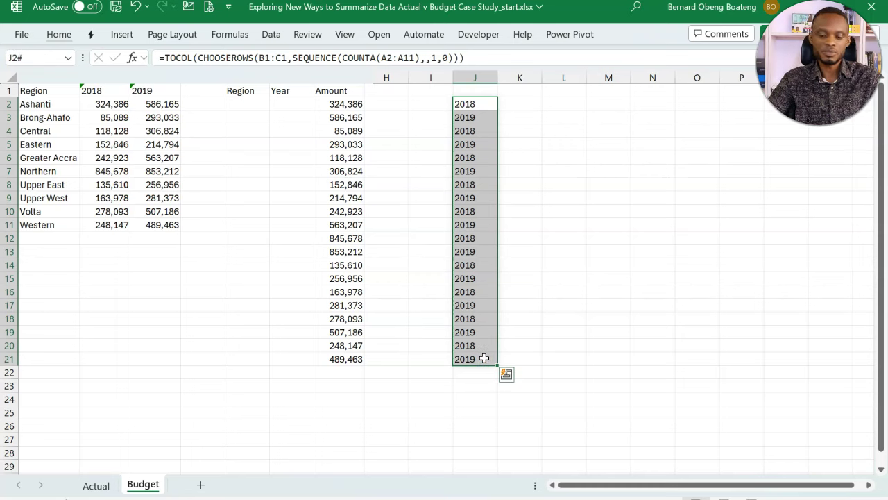
{"action": "key", "text": "ctrl+c"}
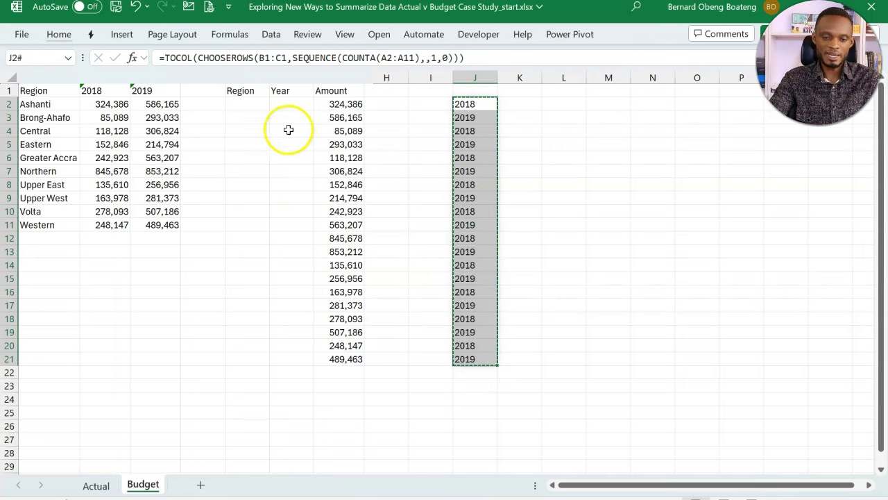
{"action": "left_click", "coordinate": [285, 104]}
{"action": "key", "text": "ctrl+v"}
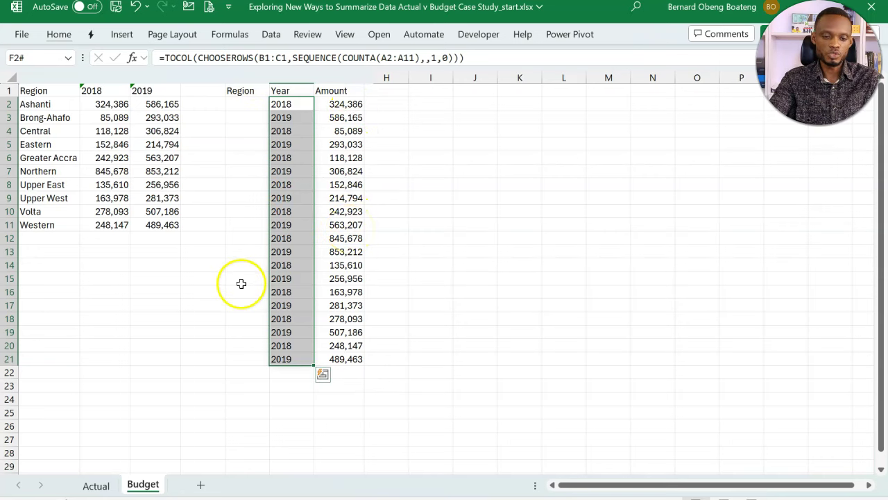
- Start a CHOOSECOLS formula in J4 with regions A2:A11 as the array and SEQUENCE for the column numbers
{"action": "left_click", "coordinate": [468, 142]}
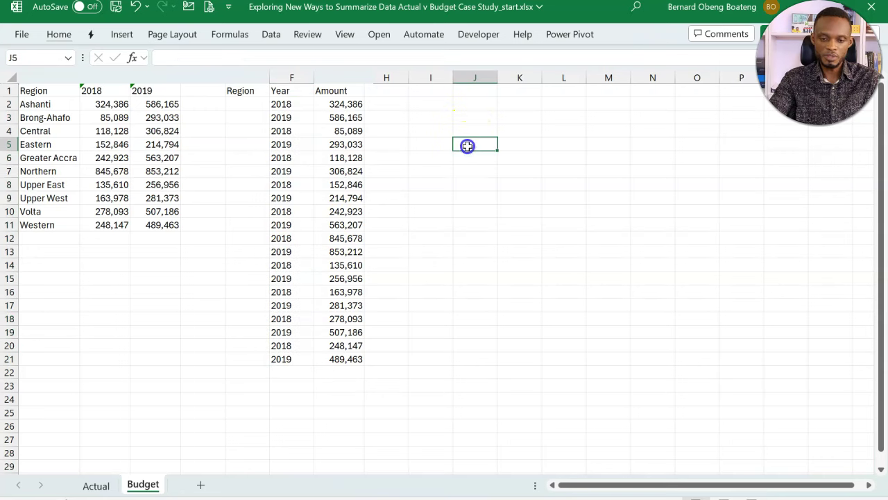
{"action": "left_click", "coordinate": [472, 130]}
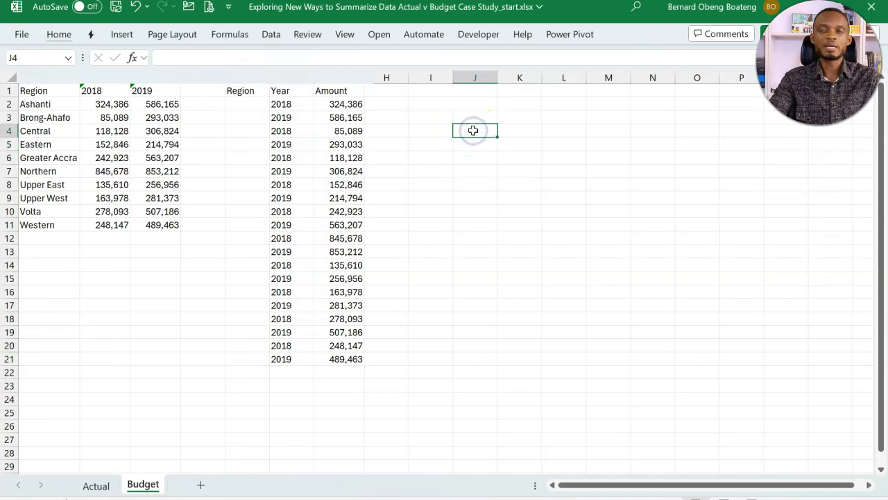
{"action": "type", "text": "=cho"}
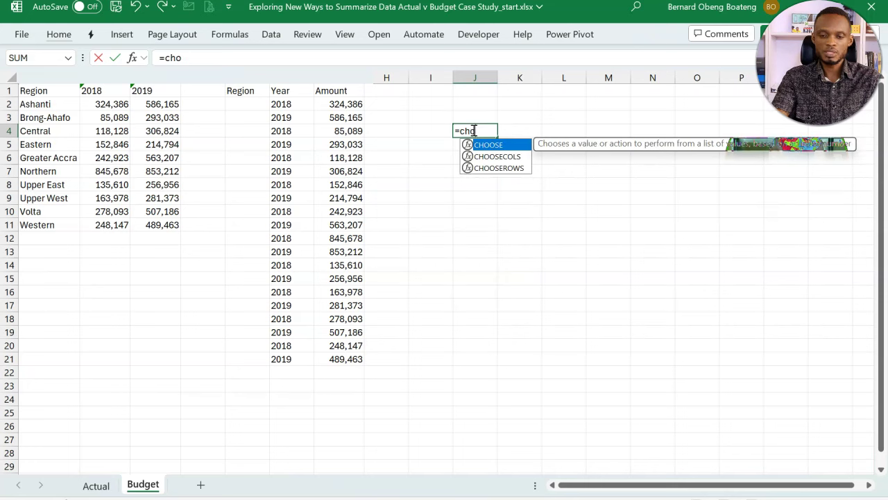
{"action": "key", "text": "Down"}
{"action": "key", "text": "Tab"}
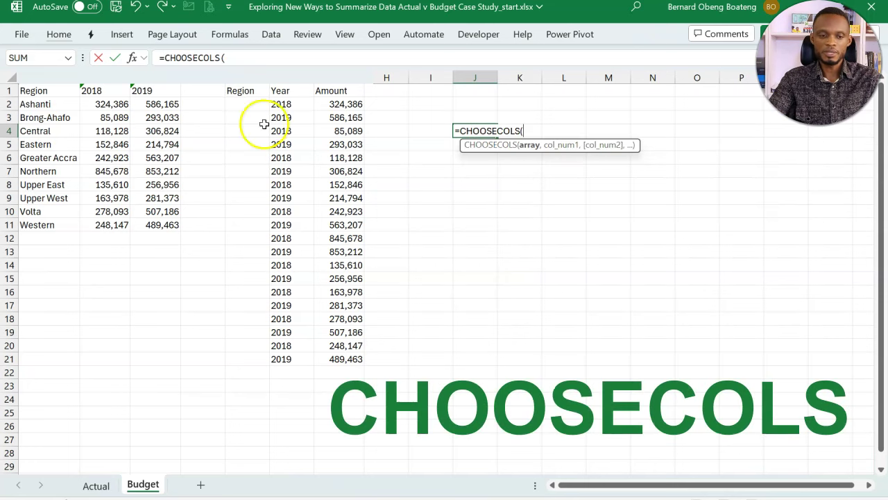
{"action": "left_click", "coordinate": [69, 106]}
{"action": "left_click_drag", "start_coordinate": [68, 106], "coordinate": [60, 223]}
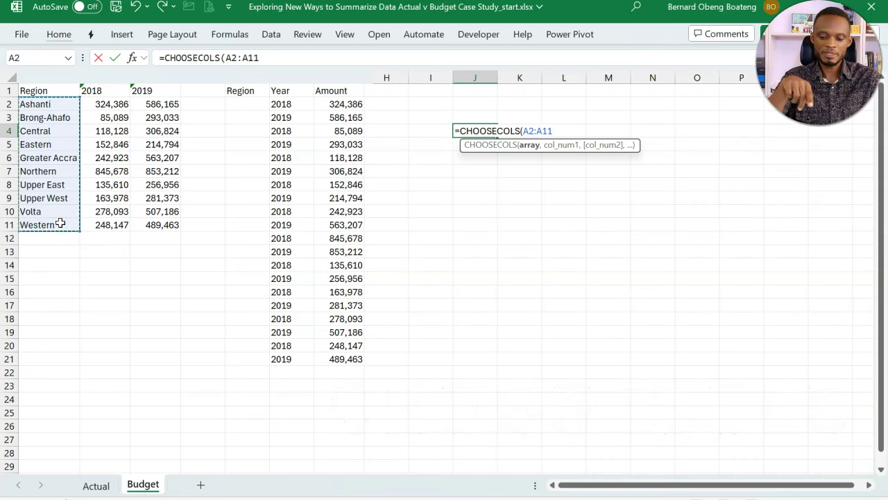
{"action": "type", "text": ",seq"}
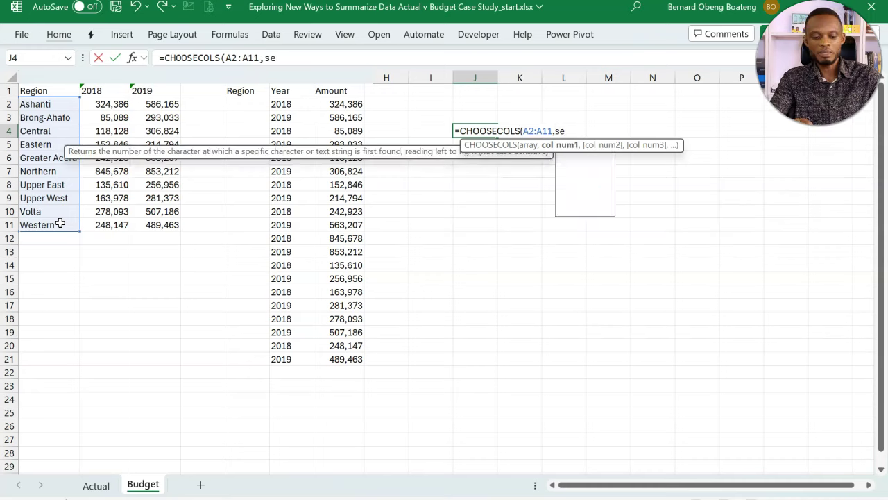
{"action": "key", "text": "Tab"}
{"action": "left_click_drag", "start_coordinate": [116, 91], "coordinate": [137, 95]}
{"action": "key", "text": "BackSpace"}
{"action": "key", "text": "BackSpace"}
{"action": "key", "text": "BackSpace"}
{"action": "key", "text": "BackSpace"}
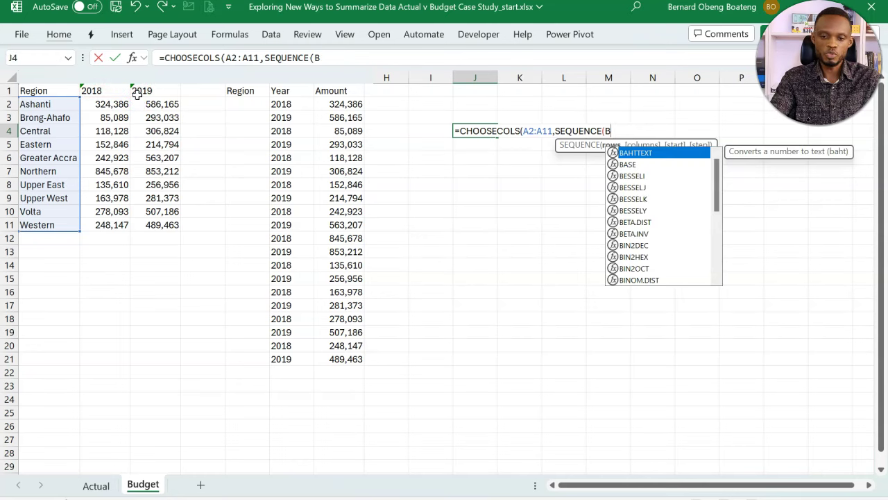
{"action": "key", "text": "BackSpace"}
- Add COUNTA(B1:C1) as the columns argument of SEQUENCE in the J4 formula, leaving the rows argument empty
{"action": "type", "text": "coun"}
{"action": "key", "text": "Down"}
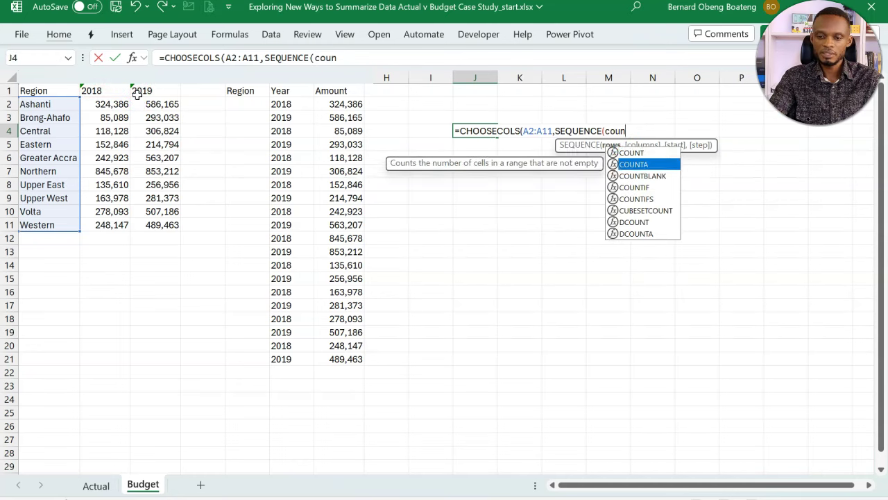
{"action": "key", "text": "Tab"}
{"action": "left_click_drag", "start_coordinate": [120, 93], "coordinate": [159, 95]}
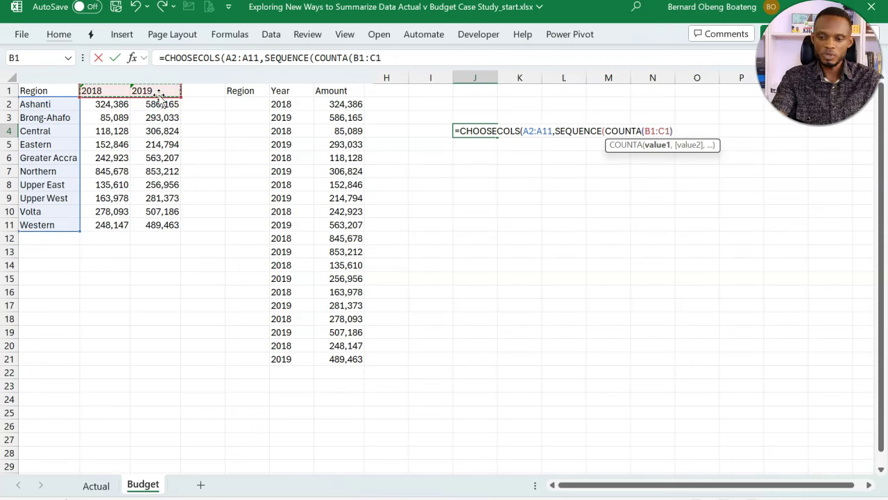
{"action": "type", "text": ")"}
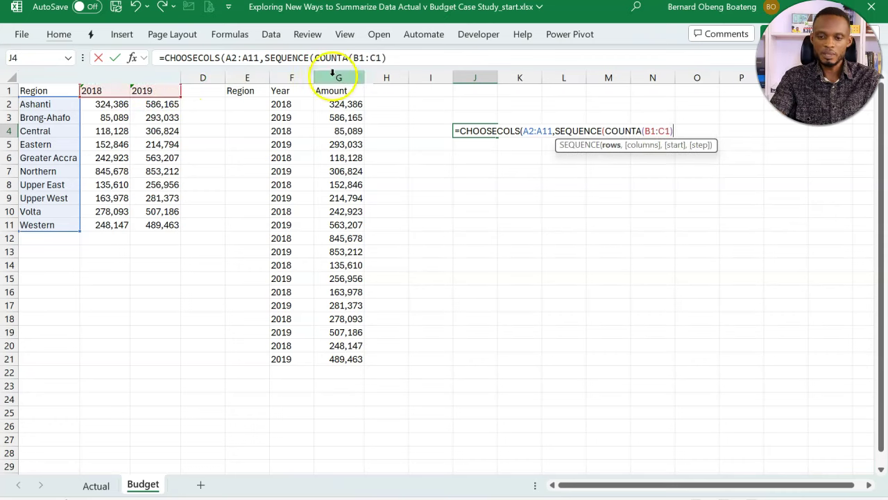
{"action": "left_click", "coordinate": [612, 146]}
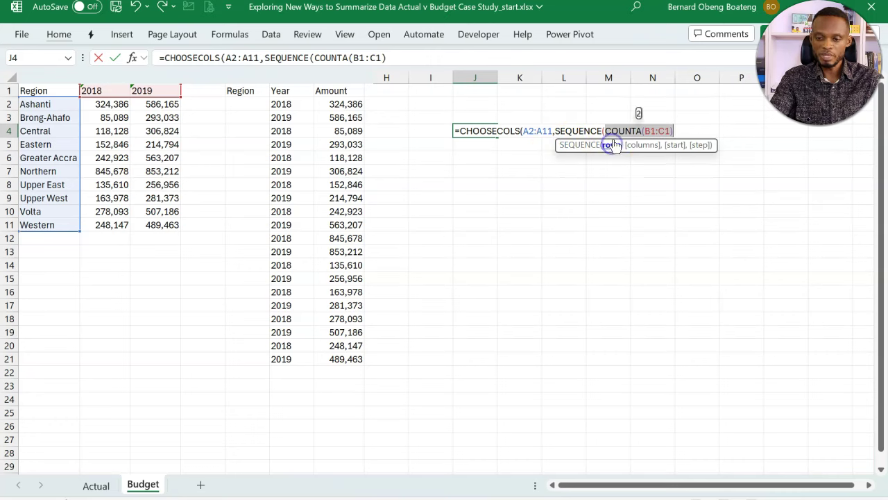
{"action": "left_click", "coordinate": [606, 133]}
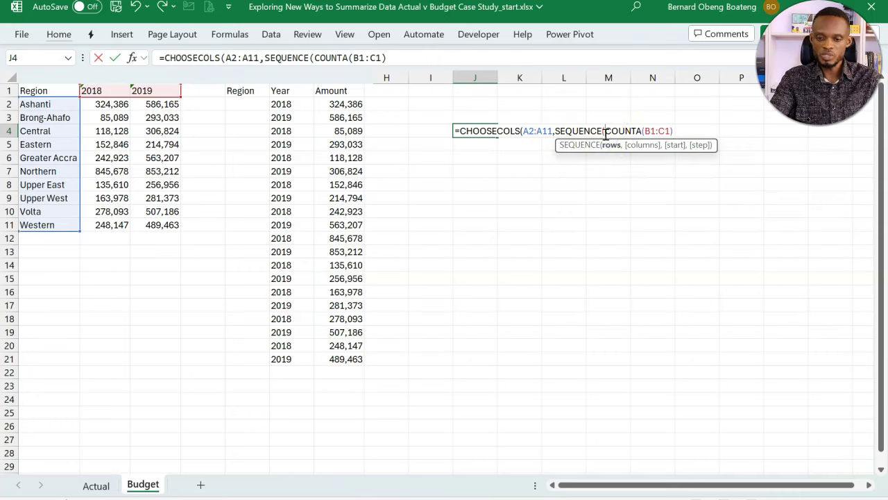
{"action": "type", "text": ","}
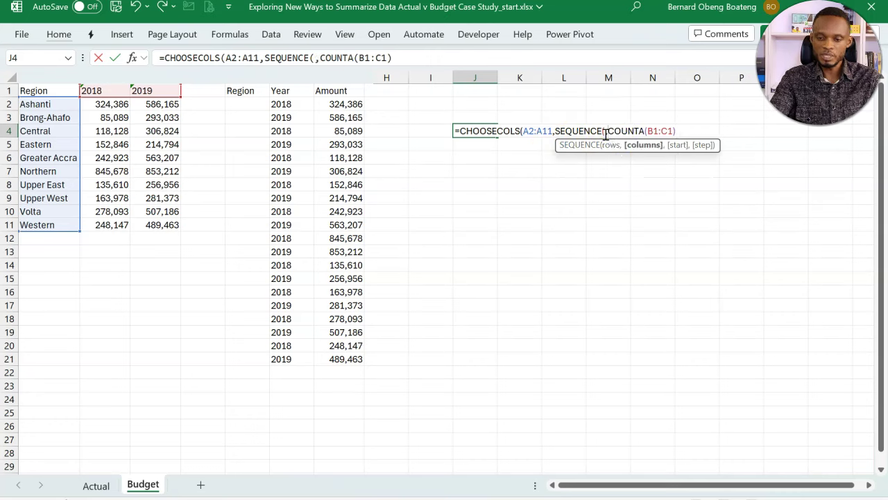
{"action": "left_click", "coordinate": [644, 146]}
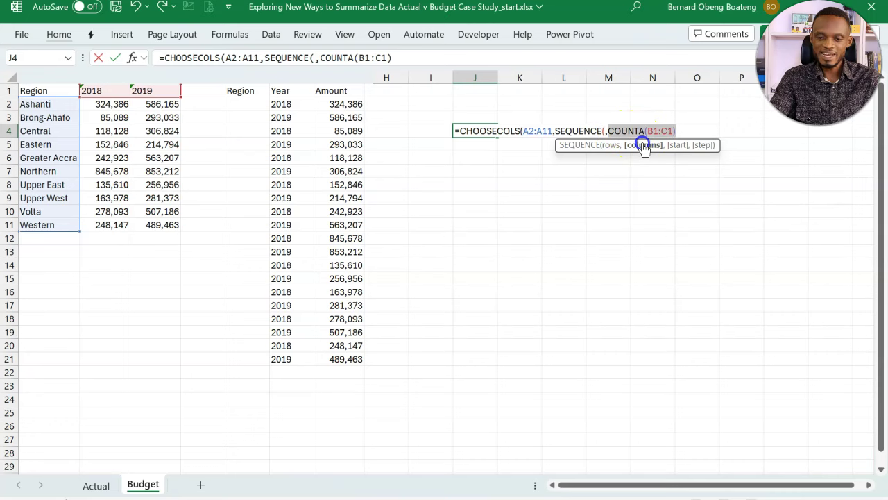
- Complete the J4 formula with start 1 and step 0 in SEQUENCE, and fit columns J and K to the region names
{"action": "left_click", "coordinate": [678, 130]}
{"action": "type", "text": ",1"}
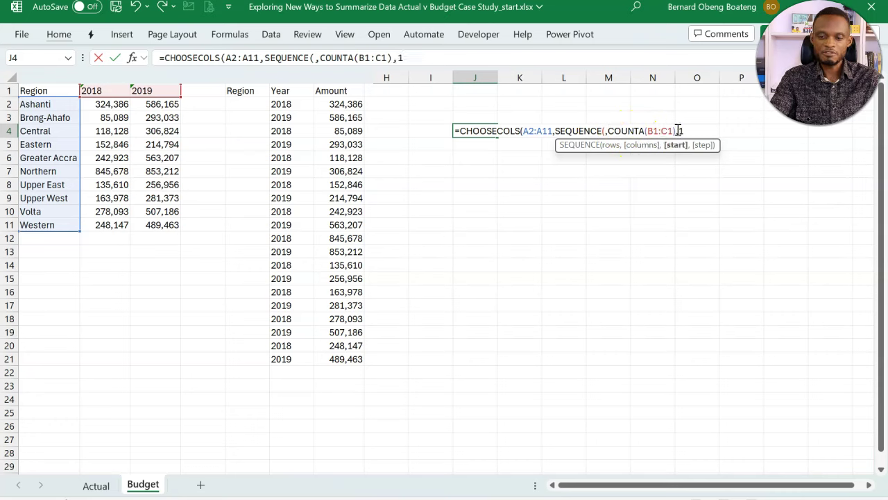
{"action": "type", "text": ","}
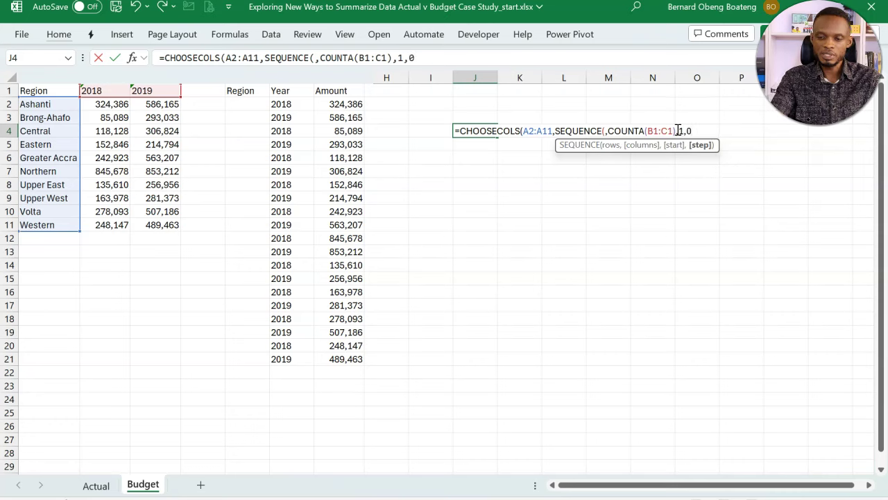
{"action": "type", "text": "0)"}
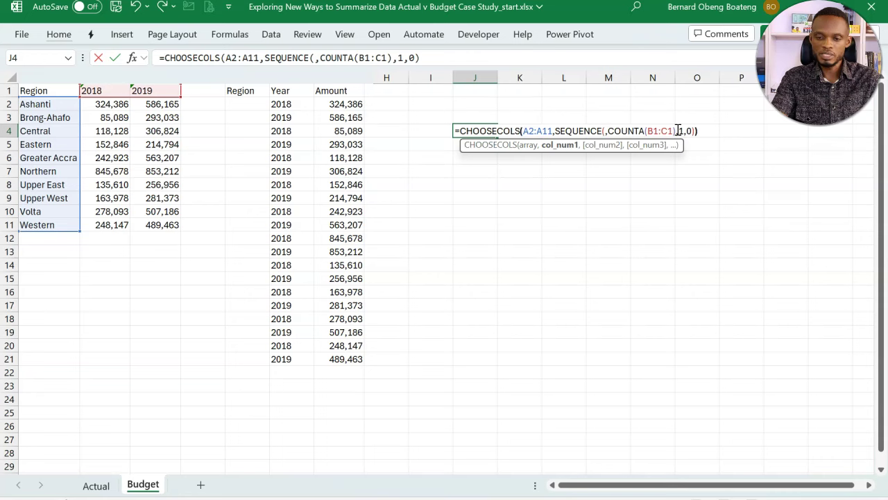
{"action": "type", "text": ")"}
{"action": "key", "text": "Return"}
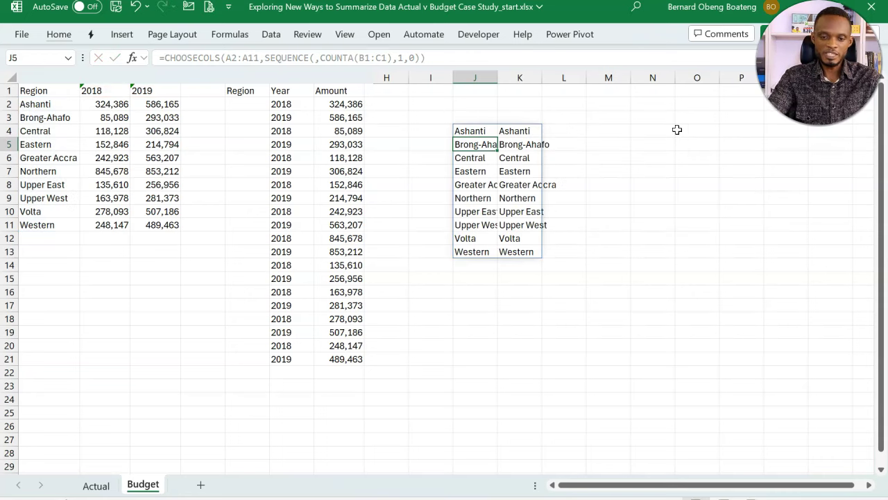
{"action": "double_click", "coordinate": [495, 76]}
{"action": "double_click", "coordinate": [559, 75]}
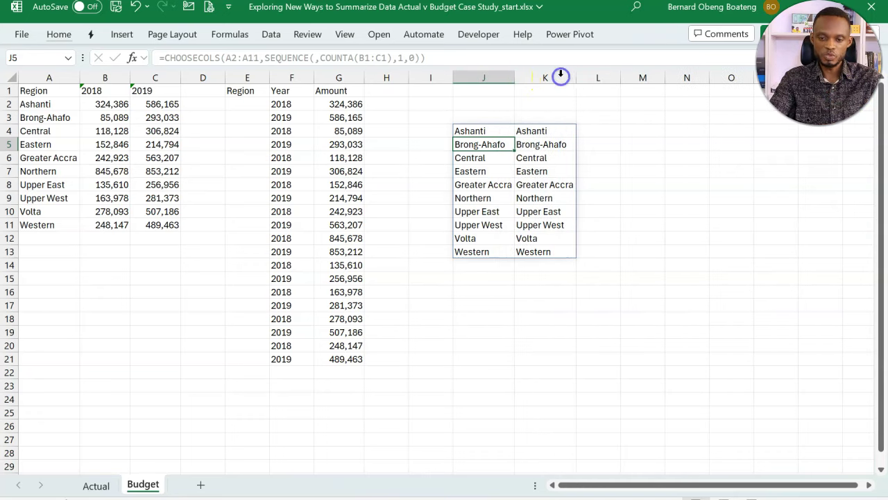
- Wrap the CHOOSECOLS formula in J4 in TOCOL to stack the repeated regions into a single column
{"action": "left_click", "coordinate": [495, 128]}
{"action": "left_click", "coordinate": [161, 58]}
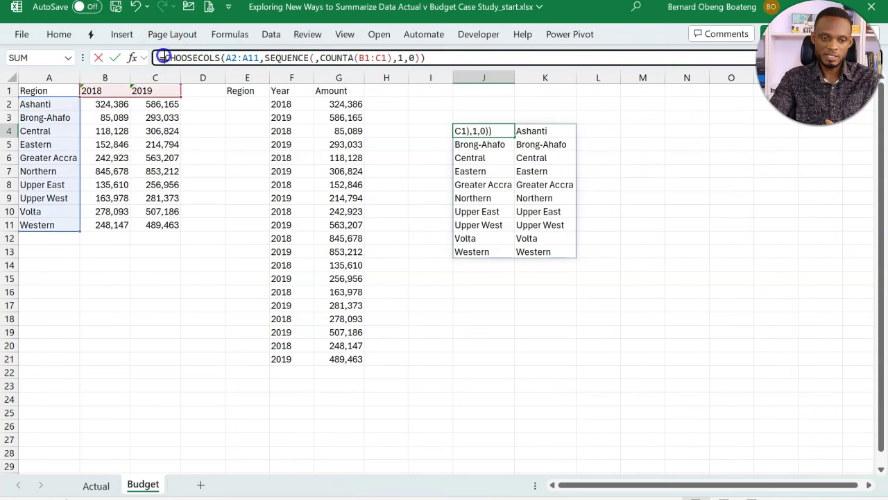
{"action": "type", "text": "toc"}
{"action": "key", "text": "Tab"}
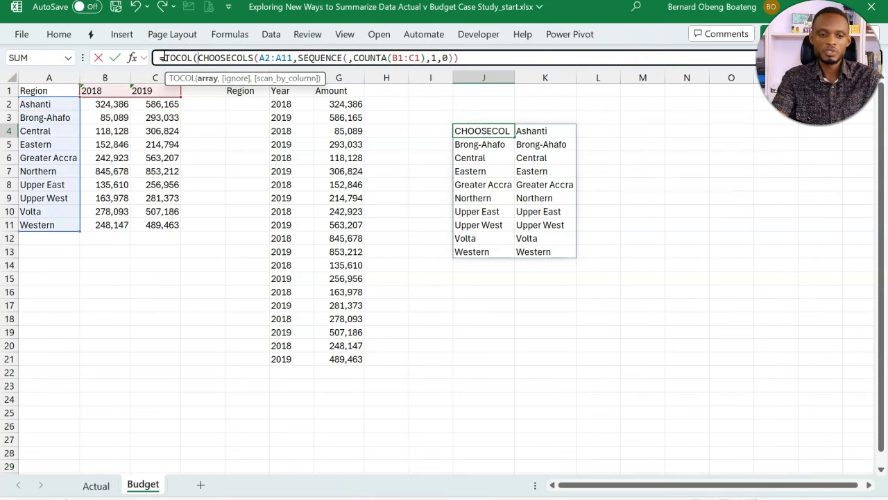
{"action": "left_click", "coordinate": [482, 54]}
{"action": "type", "text": ")"}
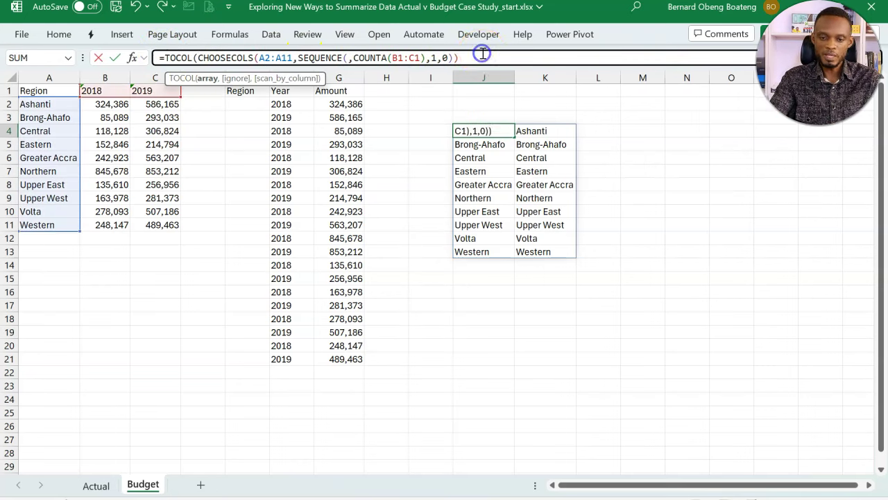
{"action": "key", "text": "Return"}
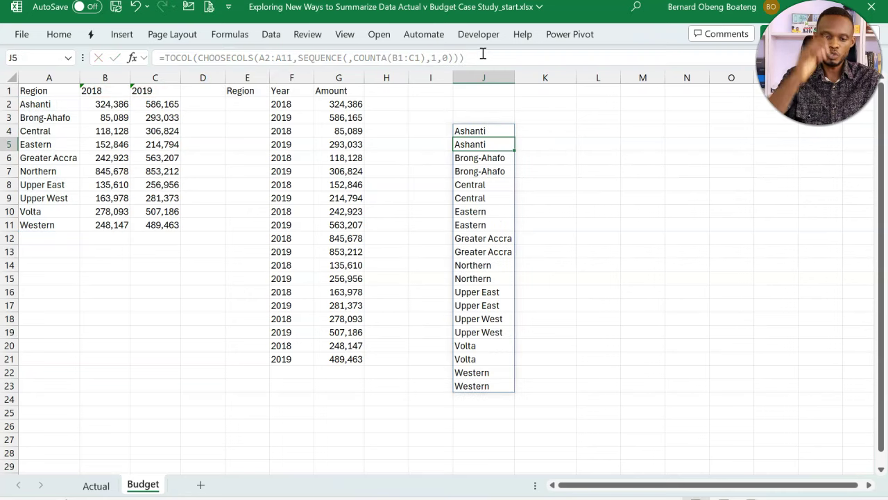
- Move the stacked regions formula from J4 into the Region column at E2 and fit column E to its contents
{"action": "mouse_move", "coordinate": [492, 131]}
{"action": "left_mouse_down"}
{"action": "mouse_move", "coordinate": [498, 162]}
{"action": "mouse_move", "coordinate": [499, 131]}
{"action": "left_mouse_up"}
{"action": "key", "text": "ctrl+c"}
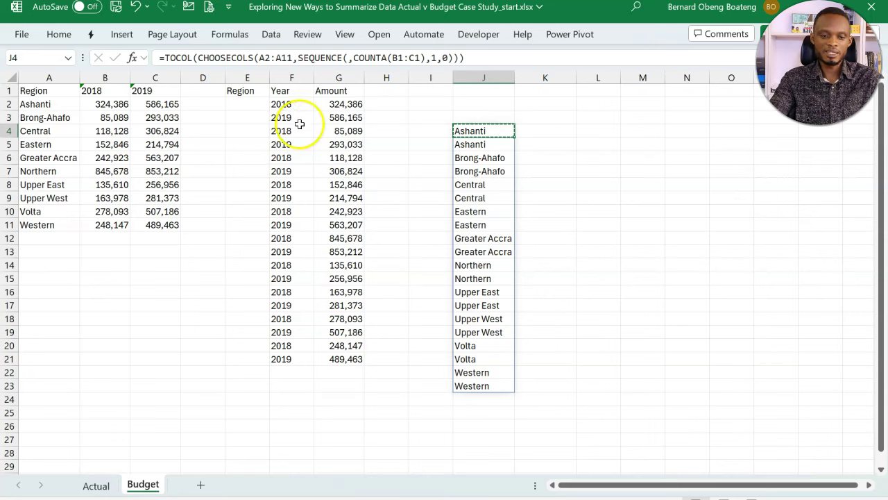
{"action": "left_click", "coordinate": [256, 104]}
{"action": "key", "text": "ctrl+v"}
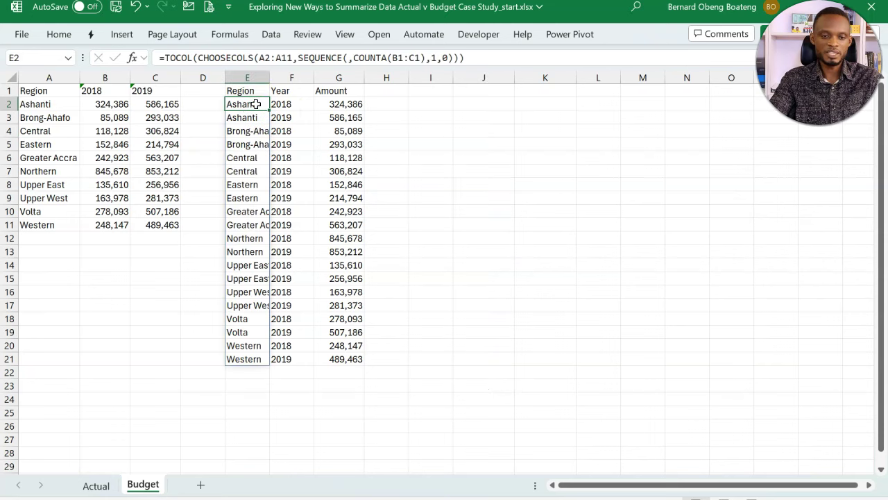
{"action": "double_click", "coordinate": [270, 77]}
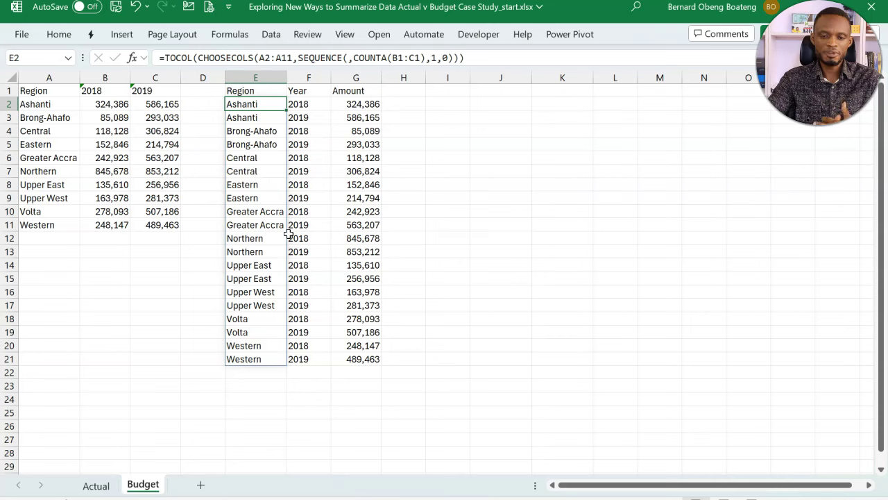
{"action": "left_click", "coordinate": [303, 105]}
{"action": "left_click", "coordinate": [347, 105]}
{"action": "left_click", "coordinate": [254, 105]}
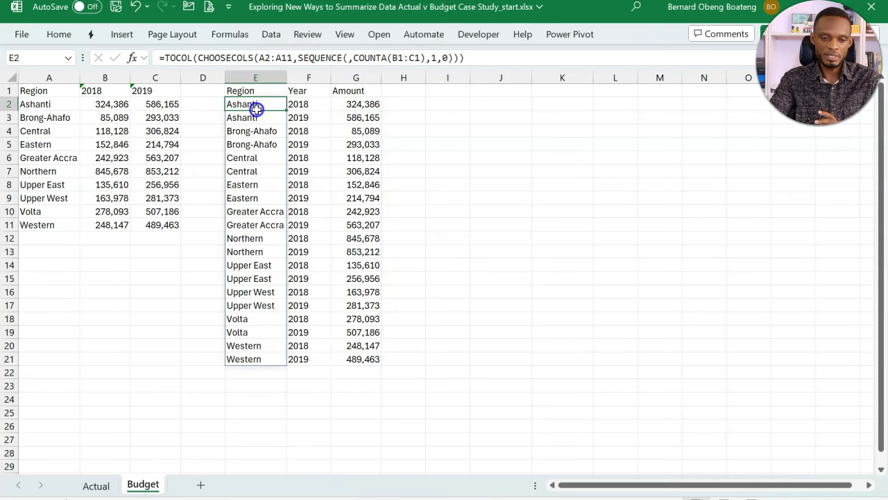
{"action": "left_click", "coordinate": [299, 104]}
{"action": "left_click", "coordinate": [367, 102]}
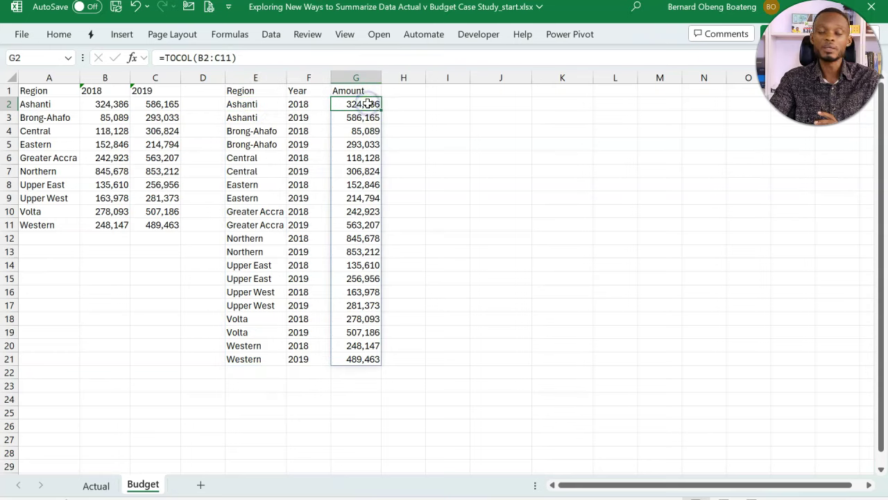
- Test the spill range reference =E2#:G2# in I2 to return the whole unpivoted table, and clear the formula
{"action": "left_click", "coordinate": [452, 102]}
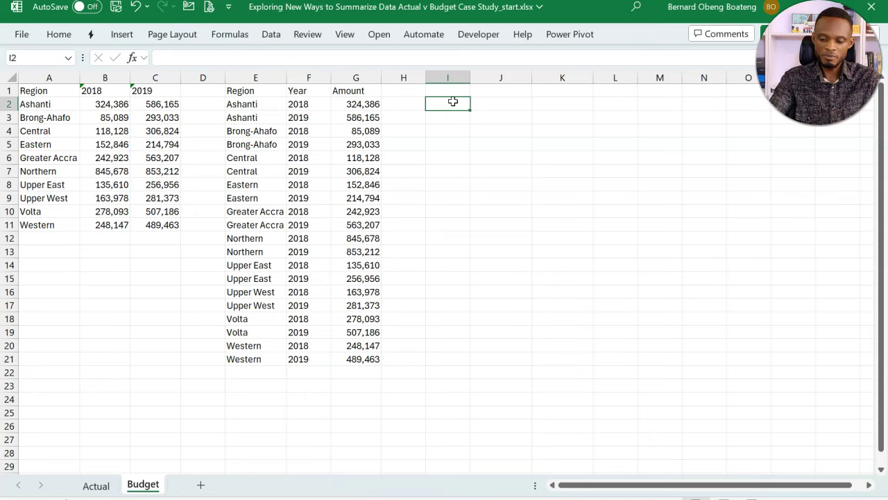
{"action": "type", "text": "="}
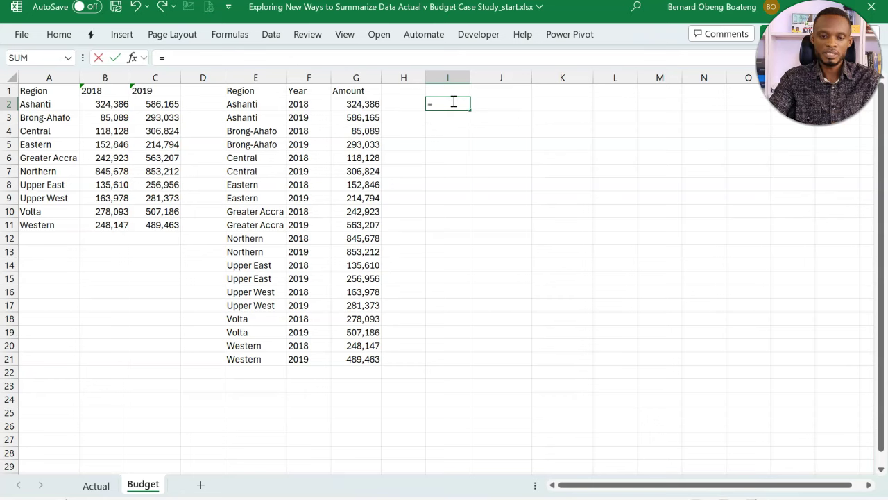
{"action": "left_click", "coordinate": [256, 104]}
{"action": "type", "text": "#:"}
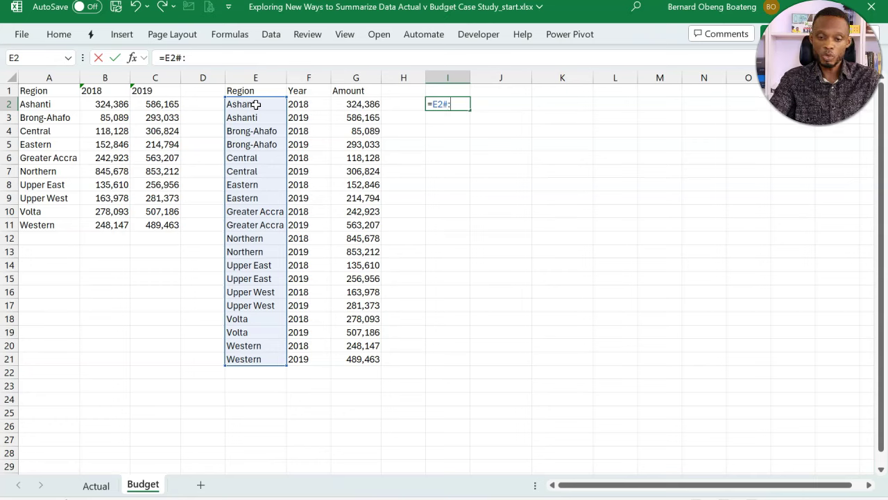
{"action": "left_click", "coordinate": [354, 104]}
{"action": "type", "text": "#"}
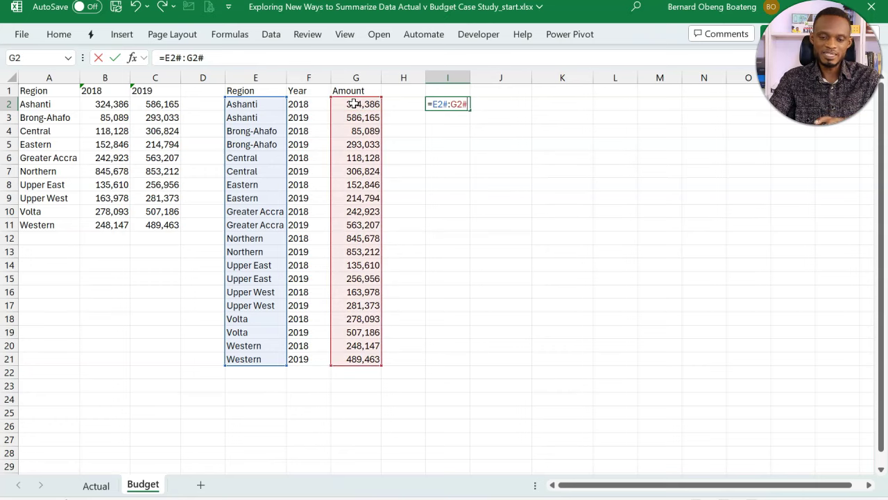
{"action": "key", "text": "Return"}
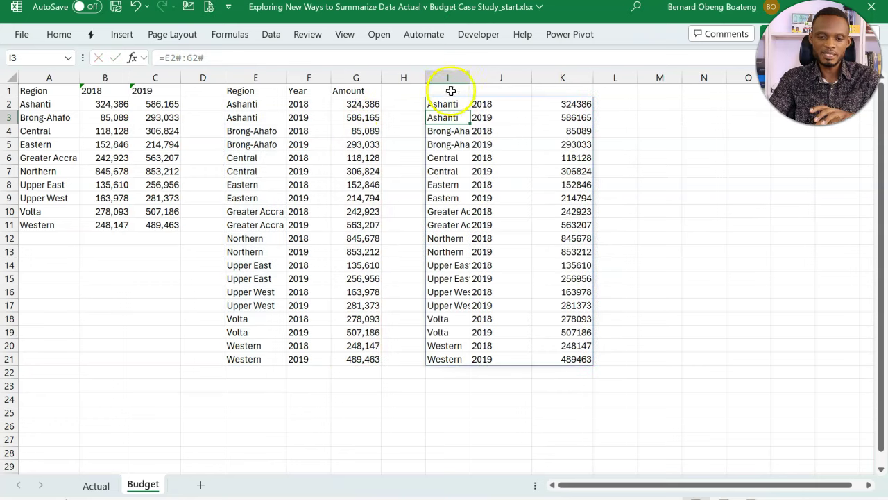
{"action": "left_click_drag", "start_coordinate": [469, 77], "coordinate": [493, 83]}
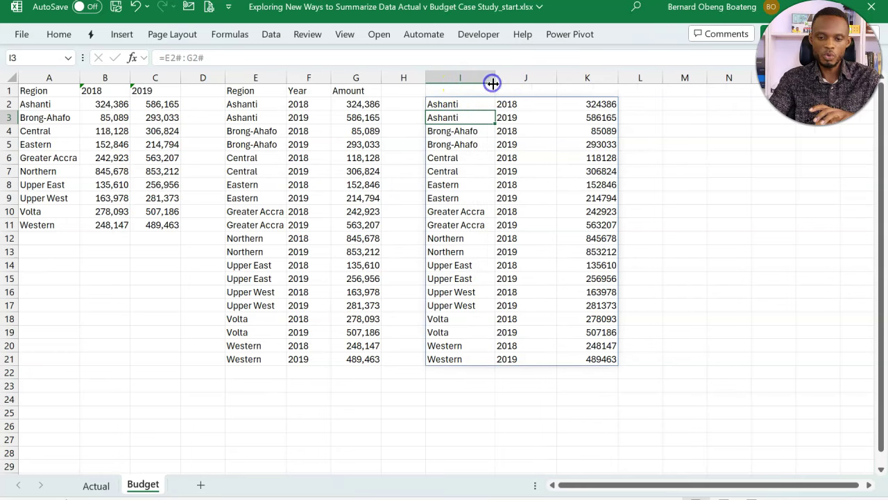
{"action": "left_click", "coordinate": [464, 102]}
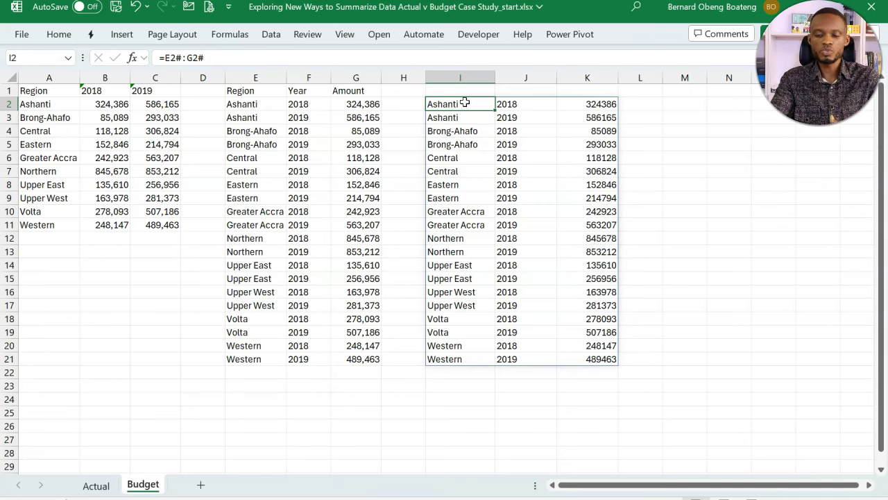
{"action": "key", "text": "Delete"}
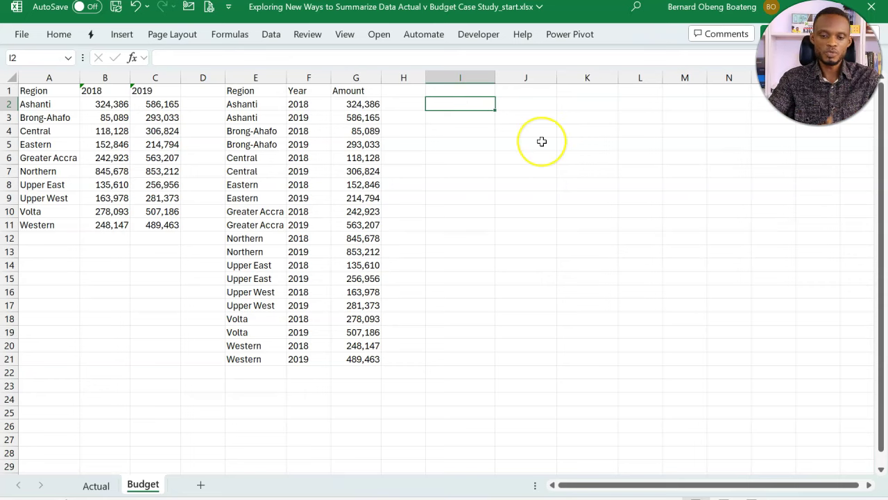
- Enter =GROUPBY(E2#,G2#,SUM) in I2 of the Budget sheet to total the budget amounts by region
{"action": "type", "text": "=gr"}
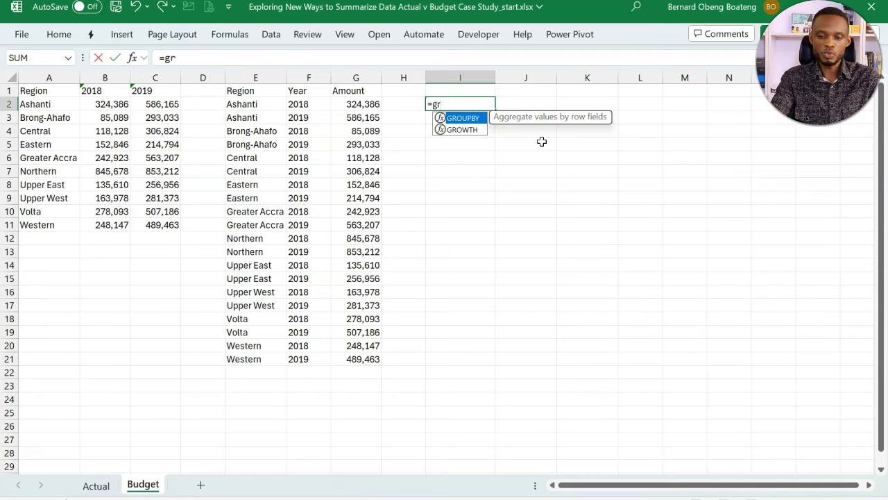
{"action": "key", "text": "Tab"}
{"action": "left_click", "coordinate": [261, 102]}
{"action": "type", "text": "#"}
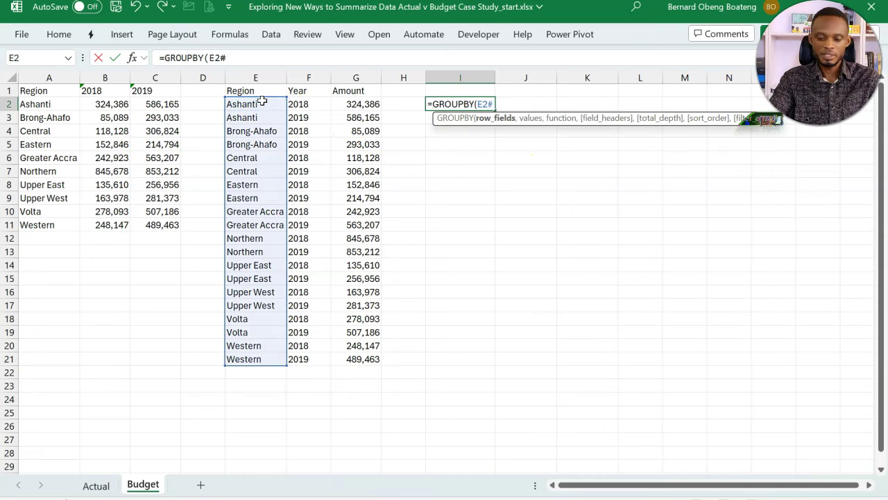
{"action": "type", "text": ","}
{"action": "left_click", "coordinate": [332, 104]}
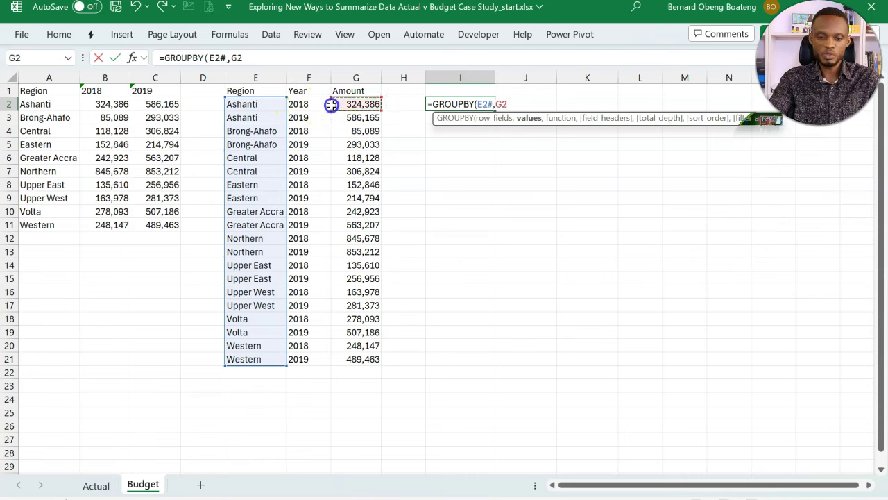
{"action": "type", "text": "#"}
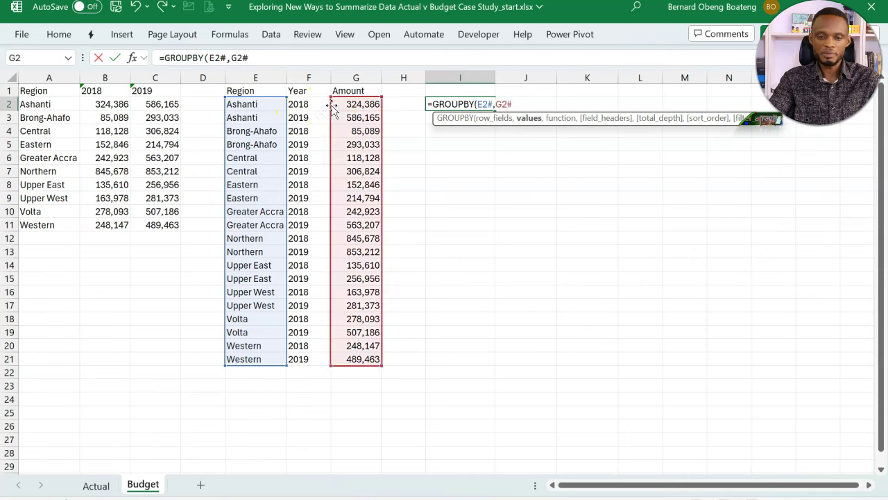
{"action": "type", "text": ",SUM"}
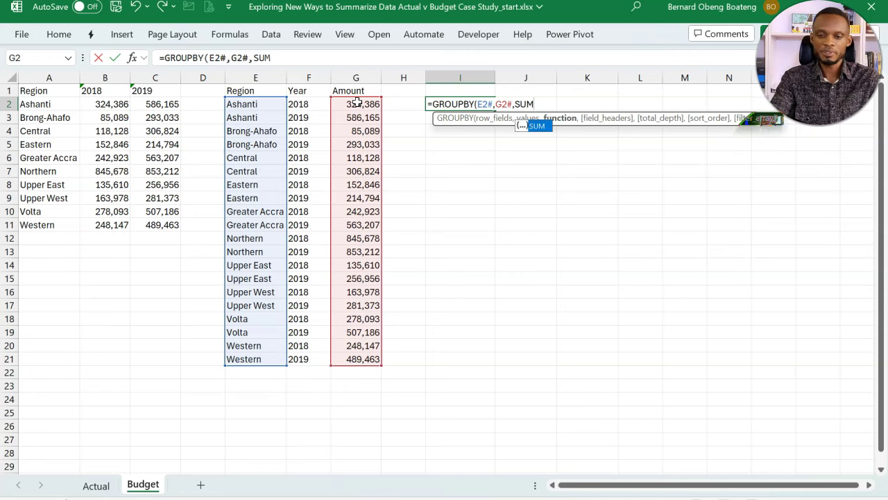
{"action": "type", "text": "_"}
{"action": "key", "text": "BackSpace"}
{"action": "type", "text": ")"}
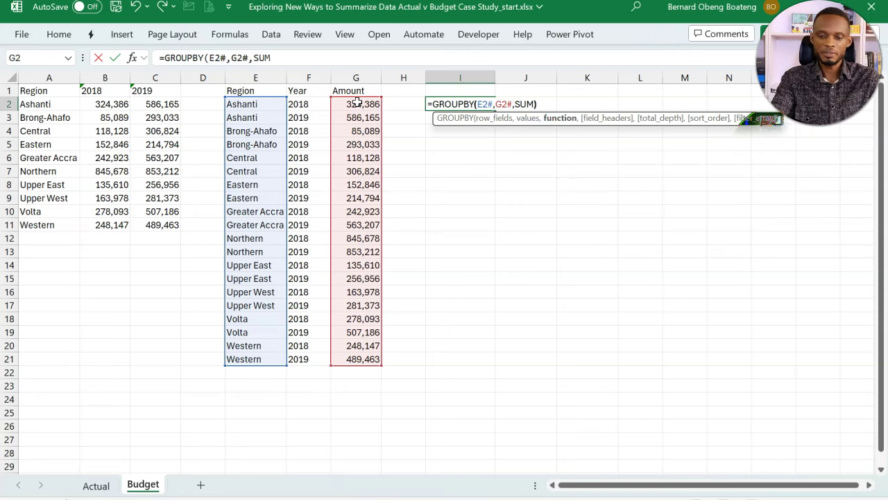
{"action": "key", "text": "Return"}
{"action": "left_click", "coordinate": [463, 102]}
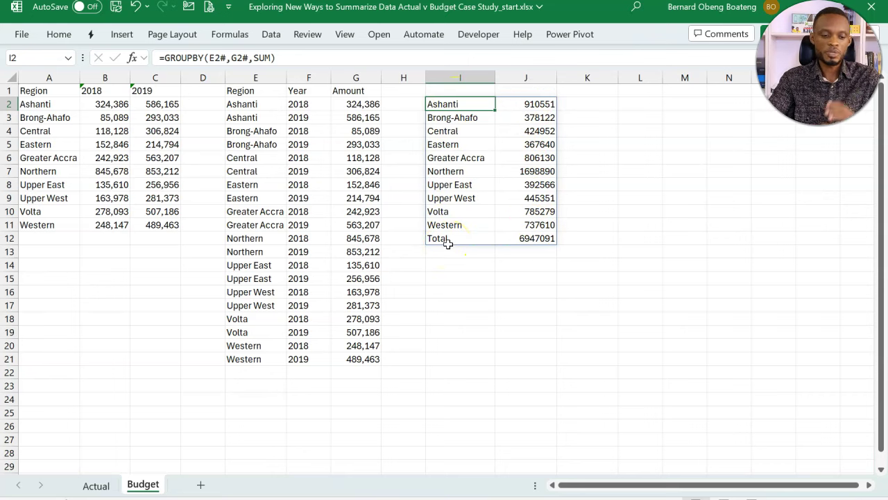
- Move the GROUPBY sales summary on the Actual sheet from Q5 to M19, below the PivotTable
{"action": "left_click", "coordinate": [96, 485]}
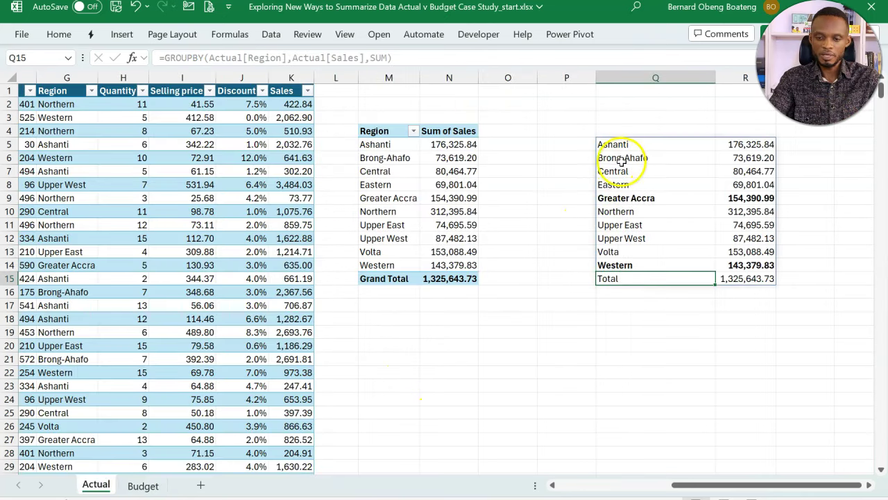
{"action": "left_click", "coordinate": [641, 142]}
{"action": "key", "text": "ctrl+c"}
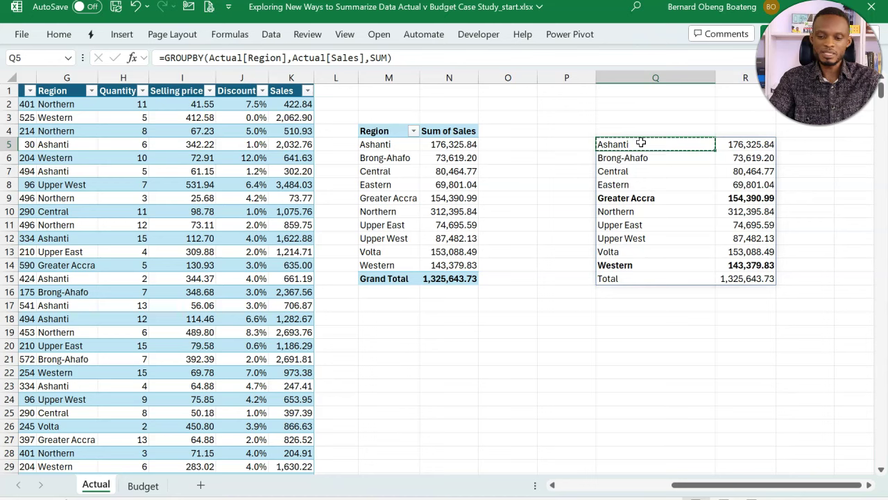
{"action": "left_click", "coordinate": [410, 330]}
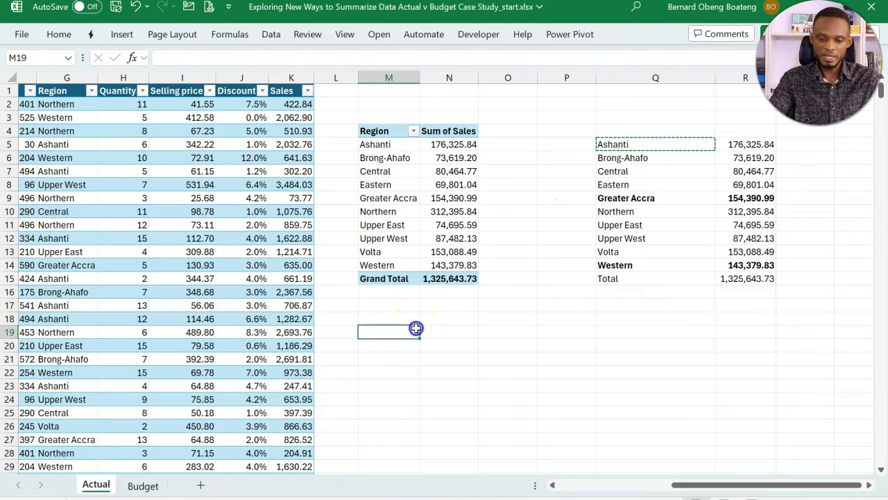
{"action": "key", "text": "ctrl+v"}
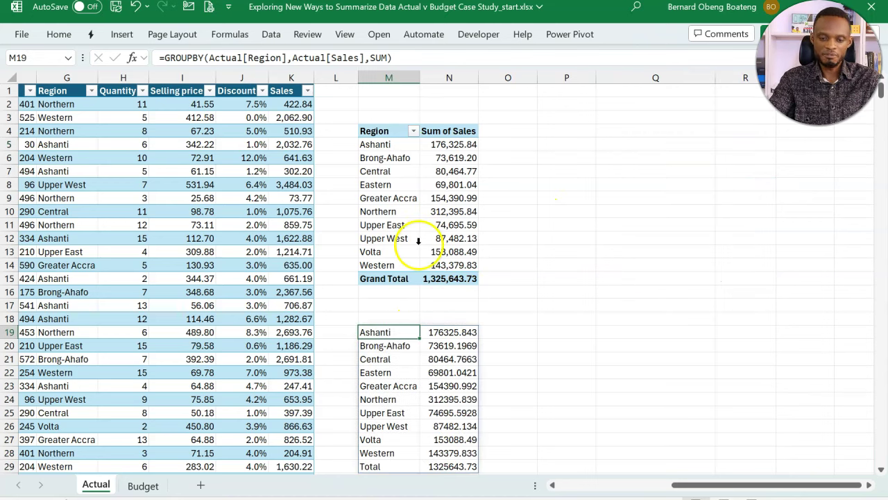
- Bring the budget summary beside the actual one by entering =Budget!I2# in O19 of the Actual sheet
{"action": "scroll", "coordinate": [409, 232], "scroll_direction": "down", "scroll_amount": 2}
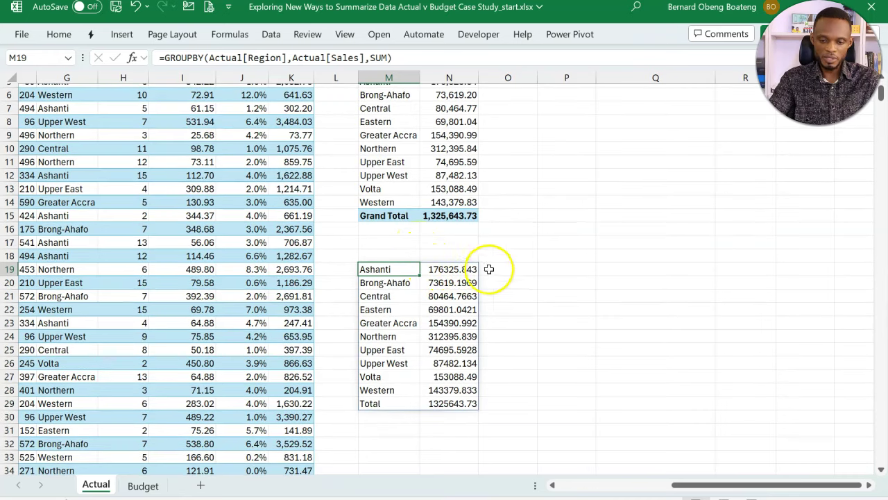
{"action": "left_click", "coordinate": [532, 266]}
{"action": "type", "text": "="}
{"action": "left_click", "coordinate": [138, 487]}
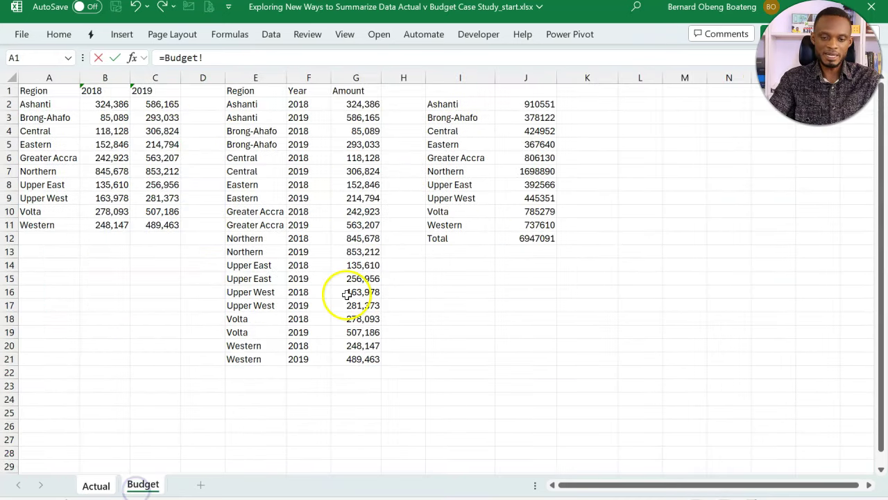
{"action": "left_click", "coordinate": [465, 110]}
{"action": "type", "text": "#"}
{"action": "key", "text": "Return"}
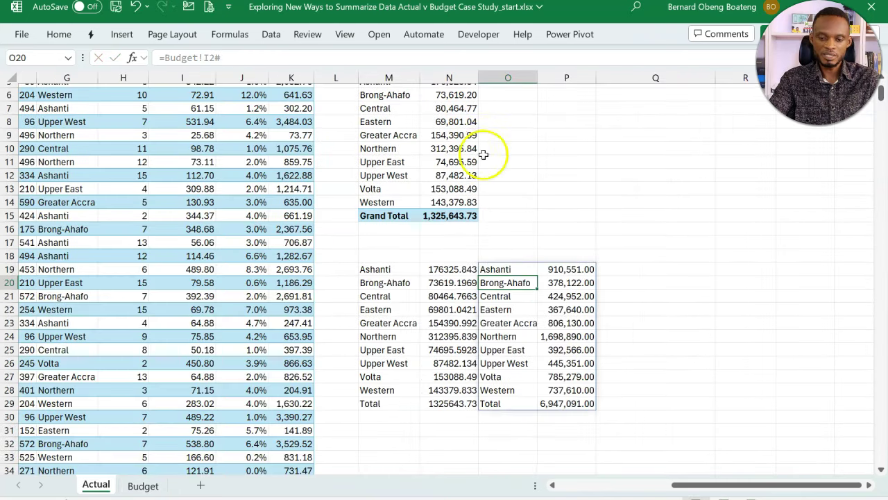
{"action": "left_click", "coordinate": [382, 269]}
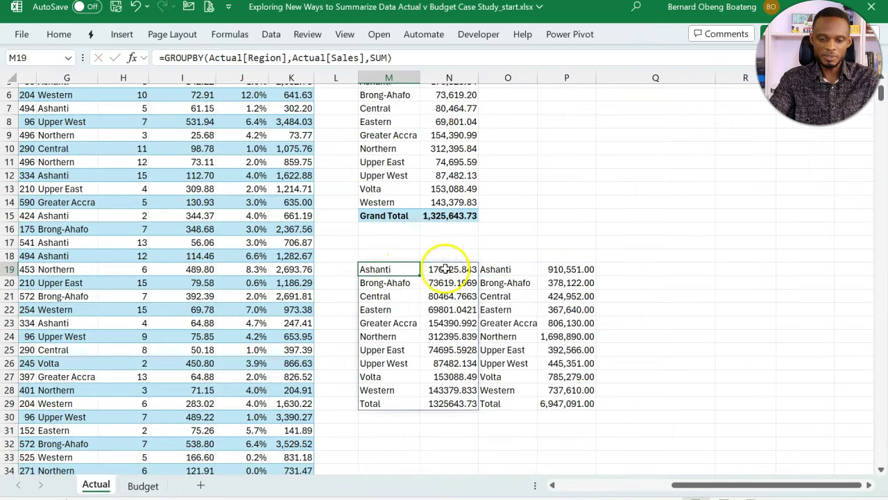
{"action": "left_click", "coordinate": [497, 270]}
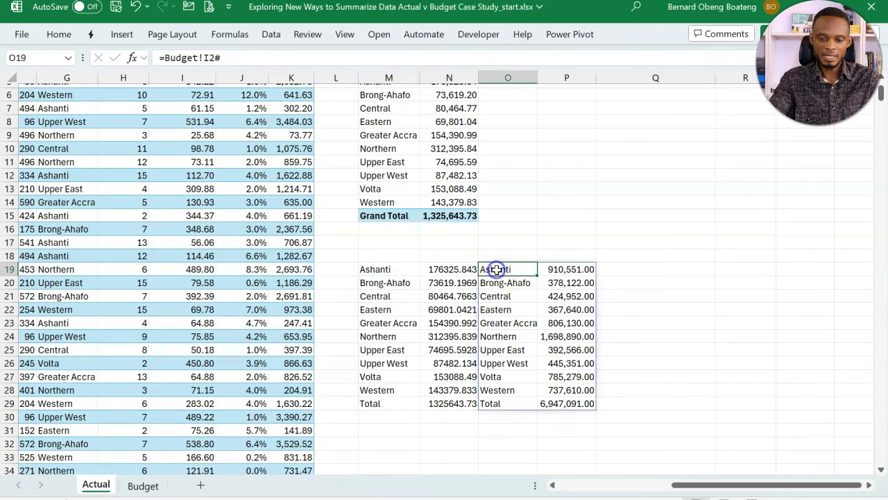
{"action": "left_click", "coordinate": [565, 271]}
- Format the actual sales amounts in N19:N29 with thousands separators and two decimal places
{"action": "scroll", "coordinate": [444, 236], "scroll_direction": "down", "scroll_amount": 3}
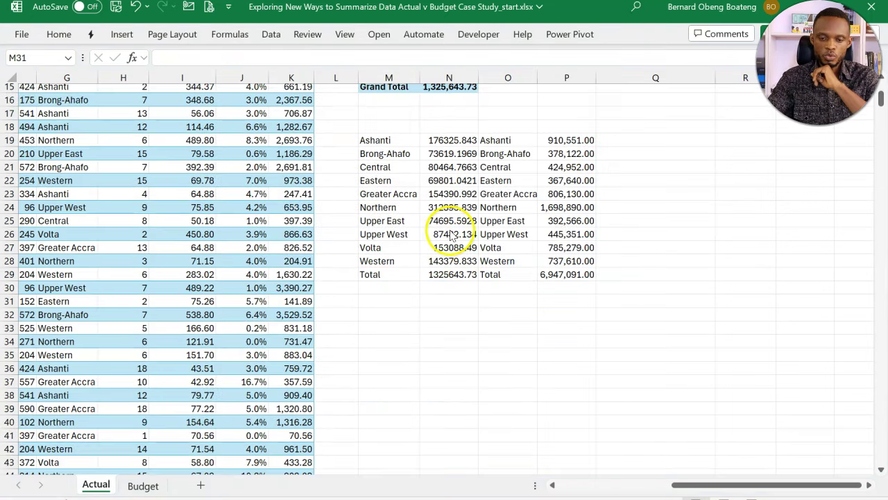
{"action": "left_click", "coordinate": [447, 234]}
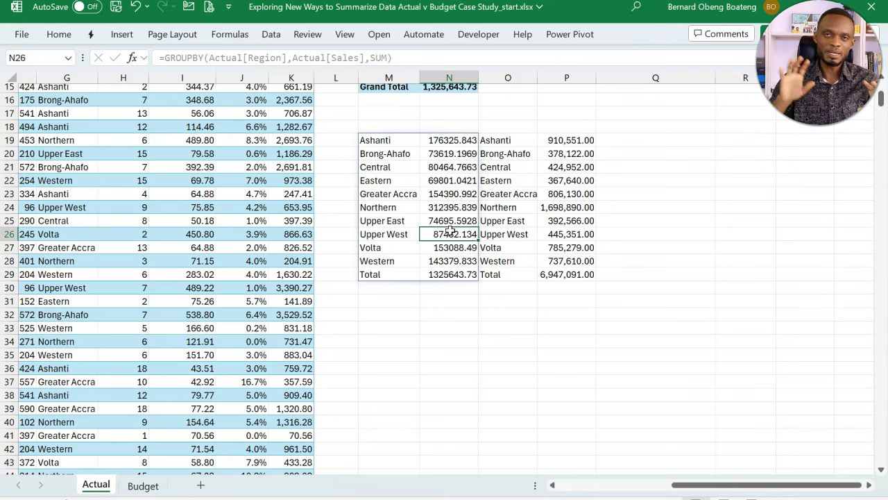
{"action": "left_click_drag", "start_coordinate": [452, 140], "coordinate": [448, 272]}
{"action": "key", "text": "ctrl+shift+1"}
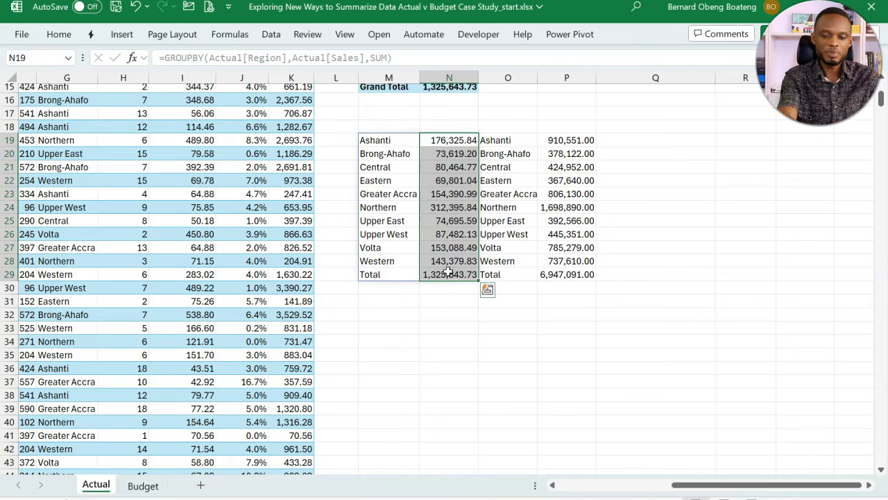
{"action": "left_click_drag", "start_coordinate": [570, 142], "coordinate": [565, 275]}
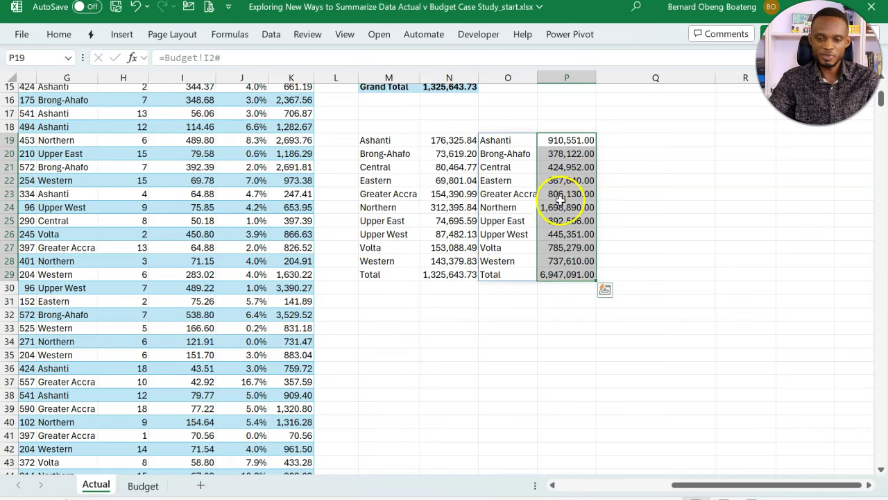
- Combine the actual and budget summaries into one array by entering =M19#:O19# in M31
{"action": "left_click", "coordinate": [412, 303]}
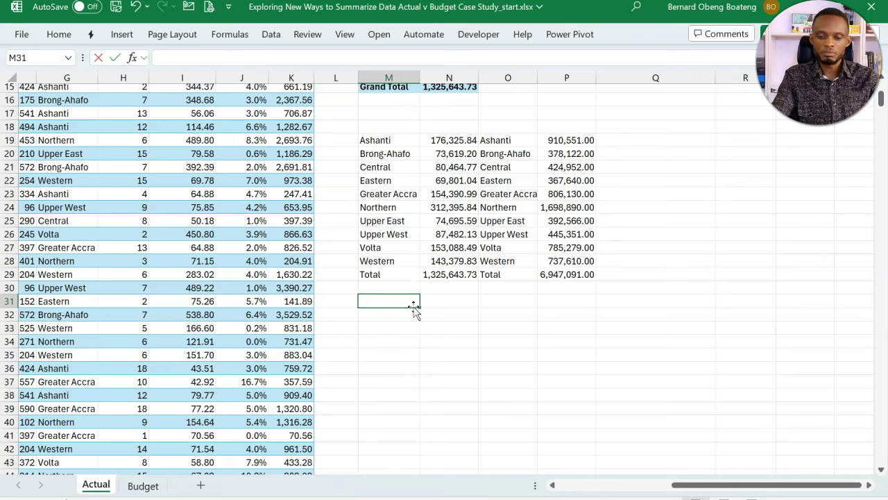
{"action": "type", "text": "="}
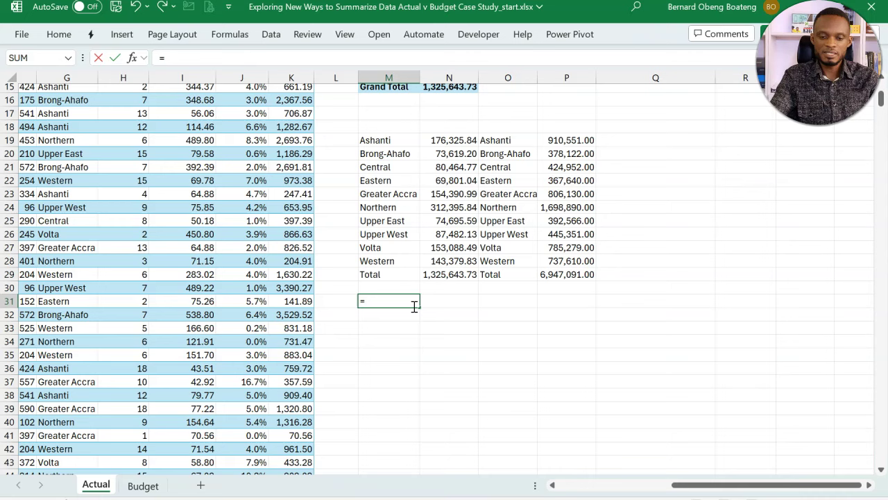
{"action": "left_click", "coordinate": [389, 142]}
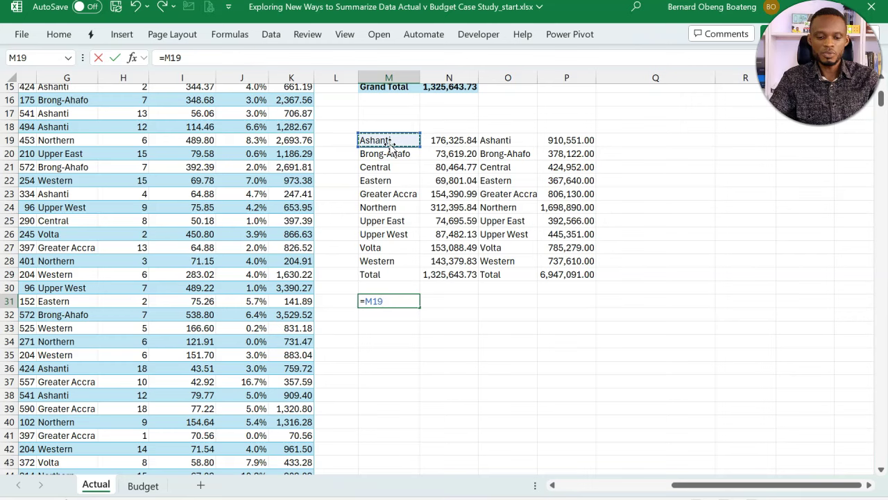
{"action": "type", "text": "#:"}
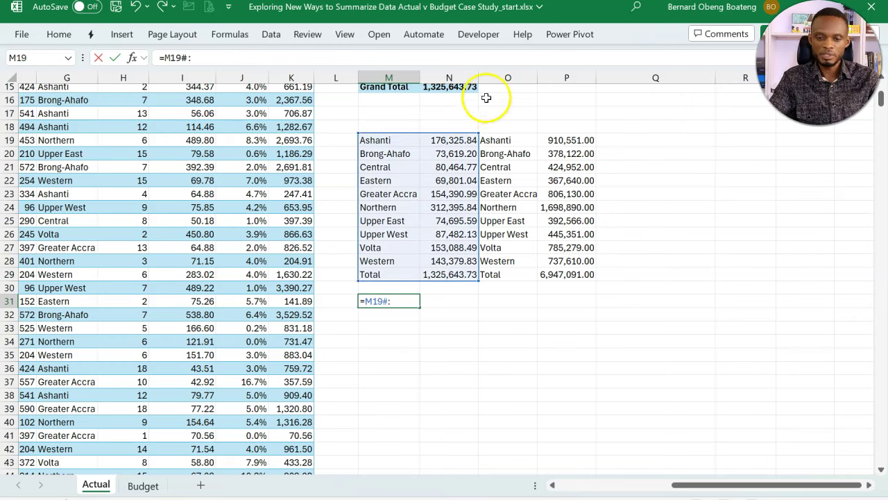
{"action": "left_click", "coordinate": [506, 140]}
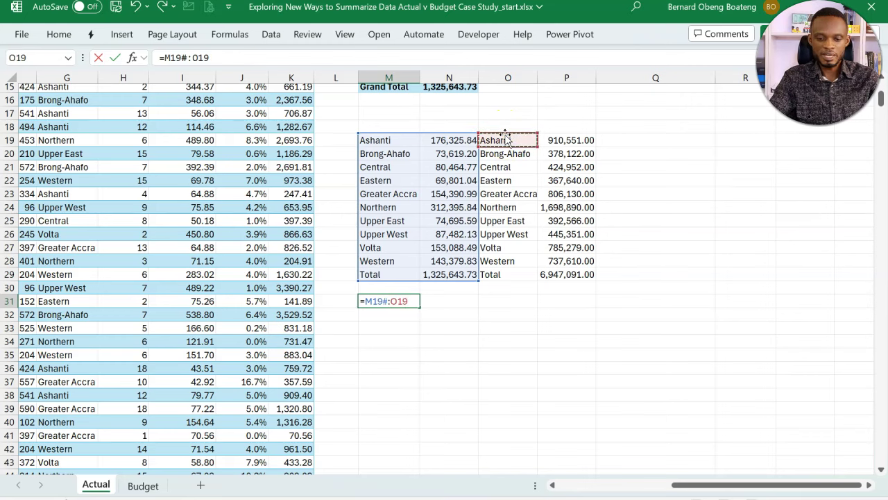
{"action": "type", "text": "#"}
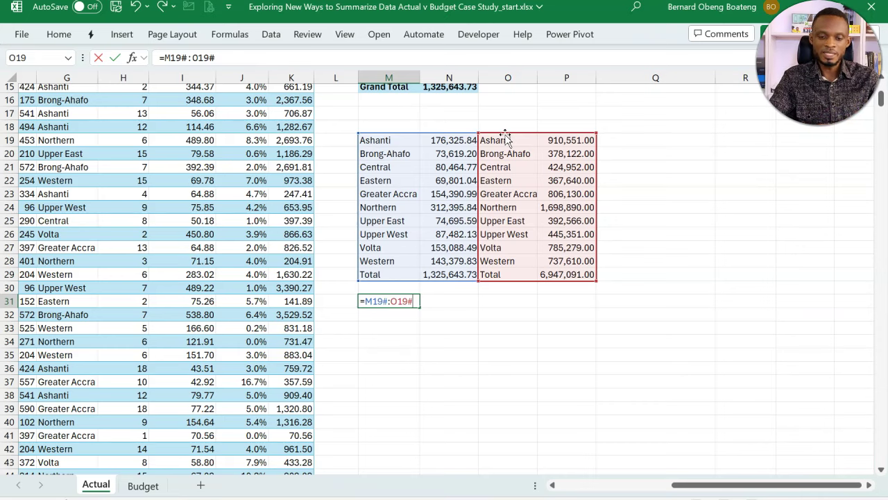
{"action": "key", "text": "Return"}
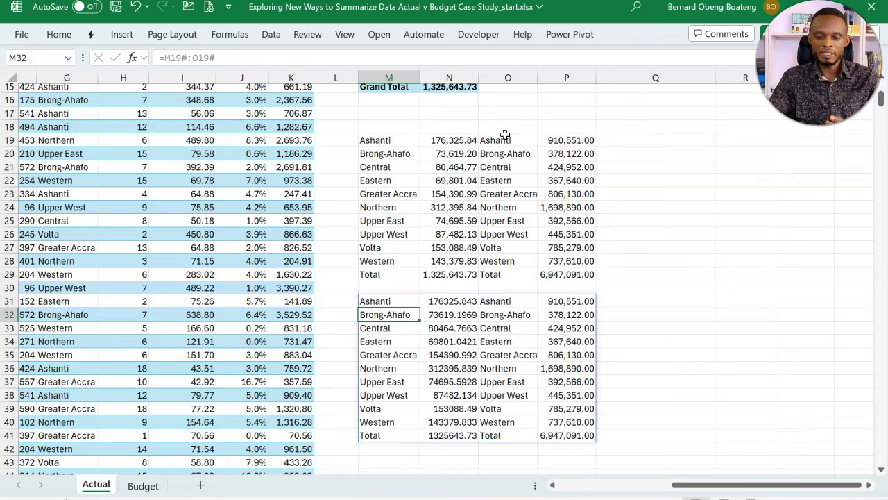
{"action": "left_click", "coordinate": [397, 300]}
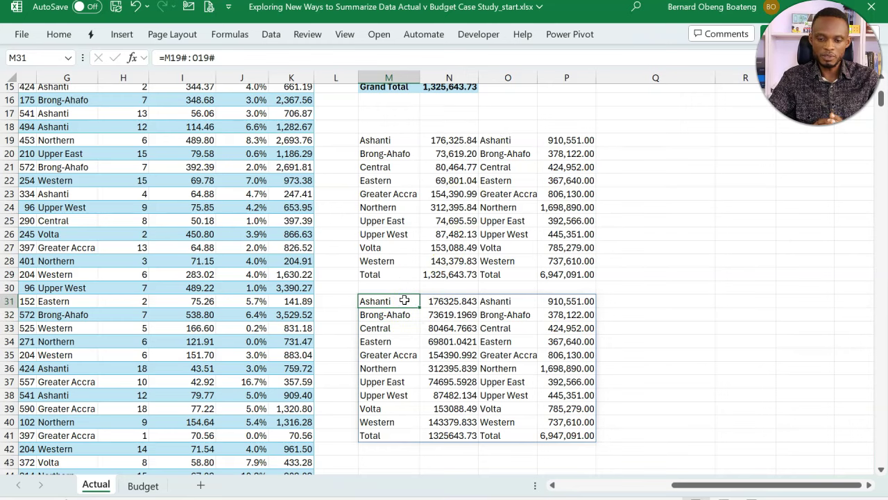
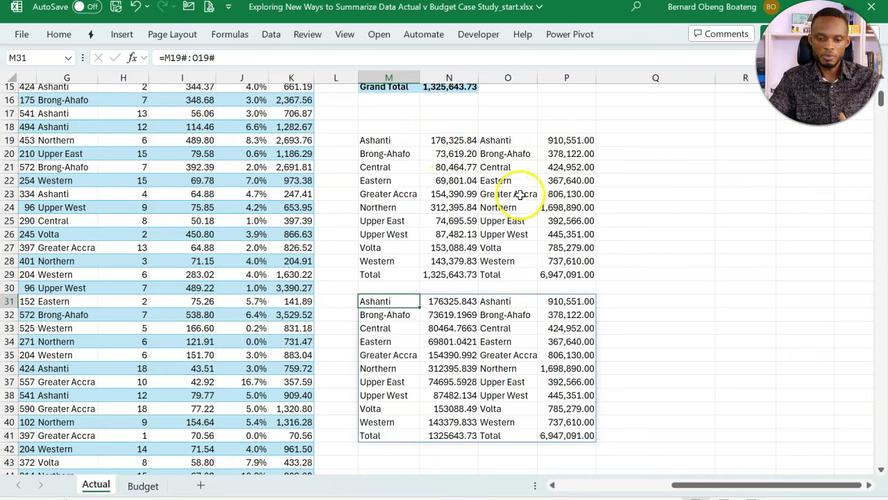
- Wrap the array in M31 in CHOOSECOLS to keep only columns 1, 2 and 4: =CHOOSECOLS(M19#:O19#,1,2,4)
{"action": "double_click", "coordinate": [400, 300]}
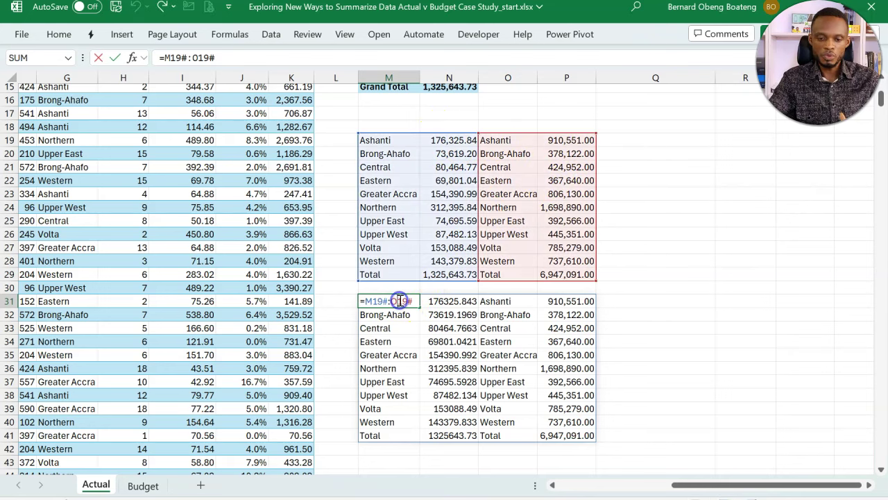
{"action": "left_click", "coordinate": [368, 300]}
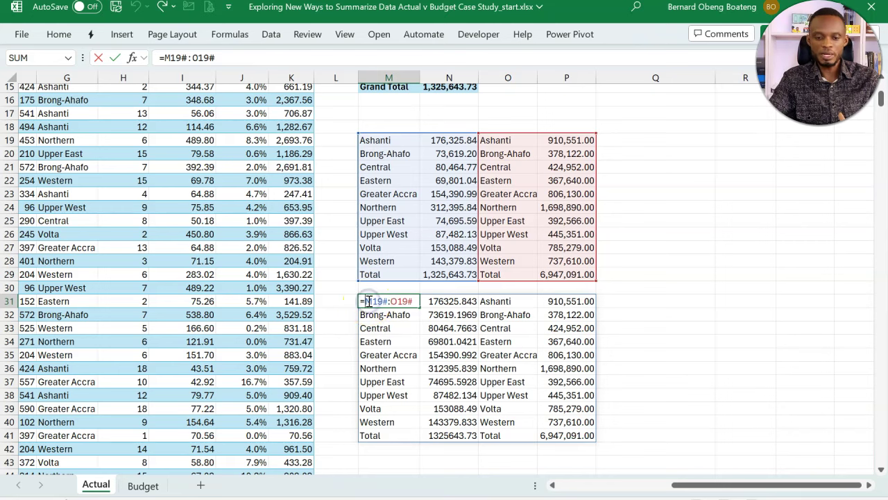
{"action": "type", "text": "CHO"}
{"action": "double_click", "coordinate": [403, 326]}
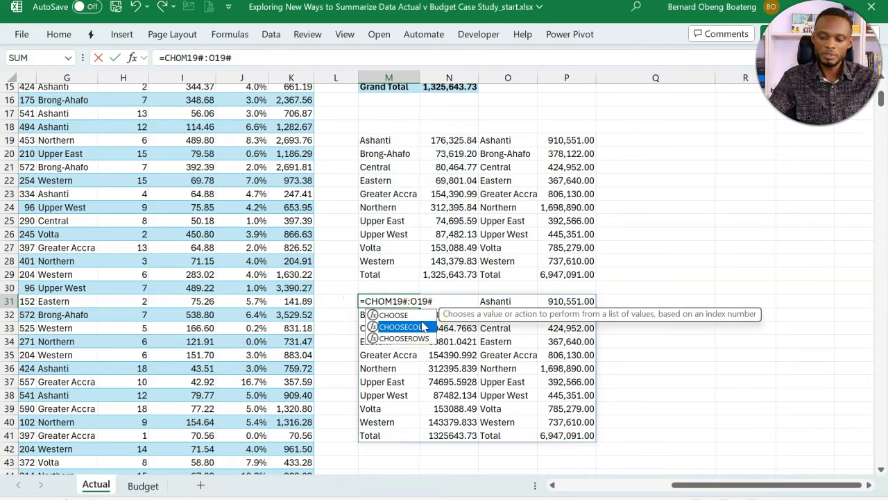
{"action": "left_click_drag", "start_coordinate": [428, 301], "coordinate": [478, 301]}
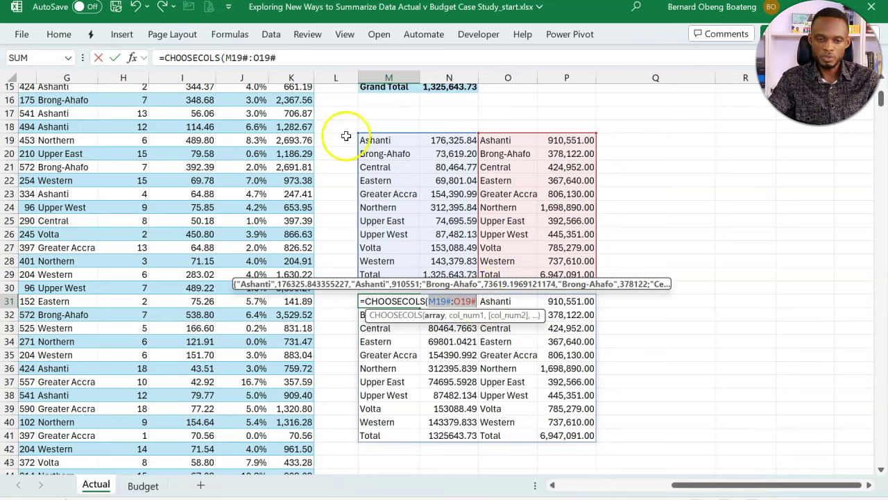
{"action": "left_click", "coordinate": [308, 58]}
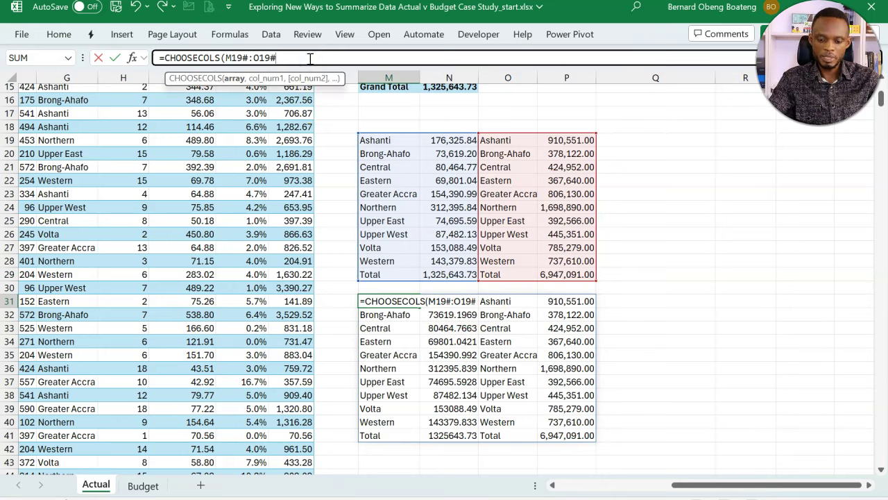
{"action": "type", "text": ",1"}
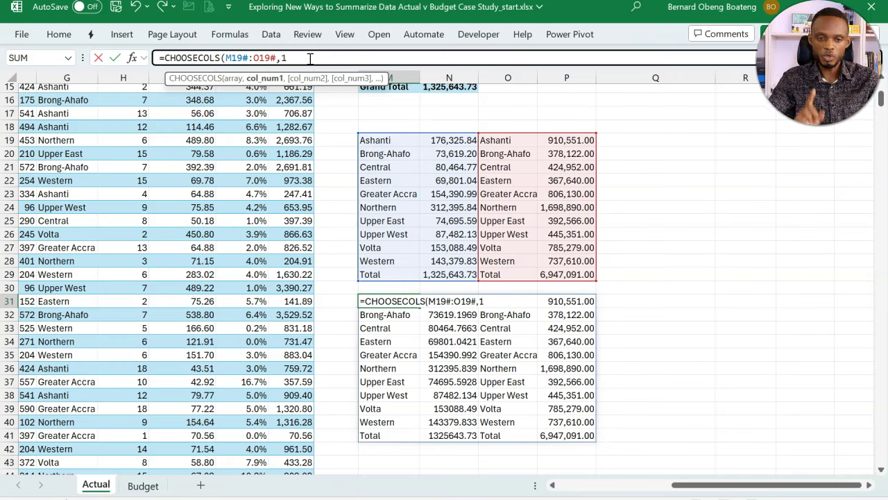
{"action": "type", "text": ","}
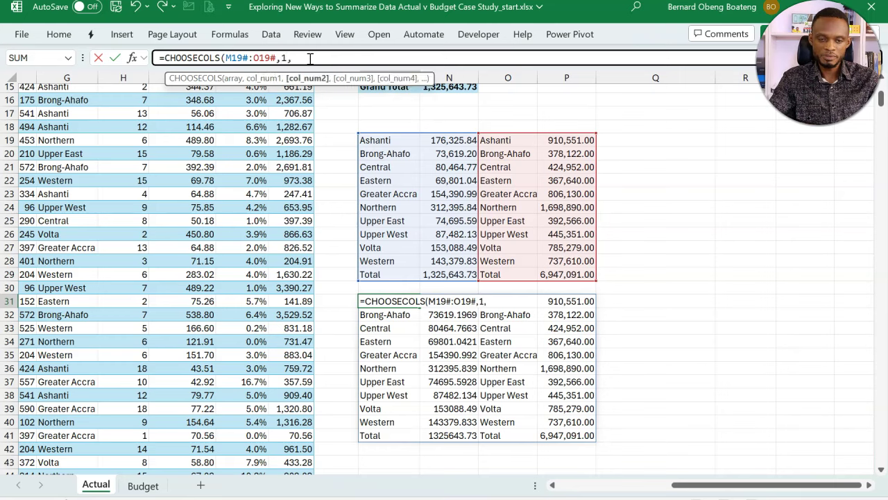
{"action": "type", "text": "2,4"}
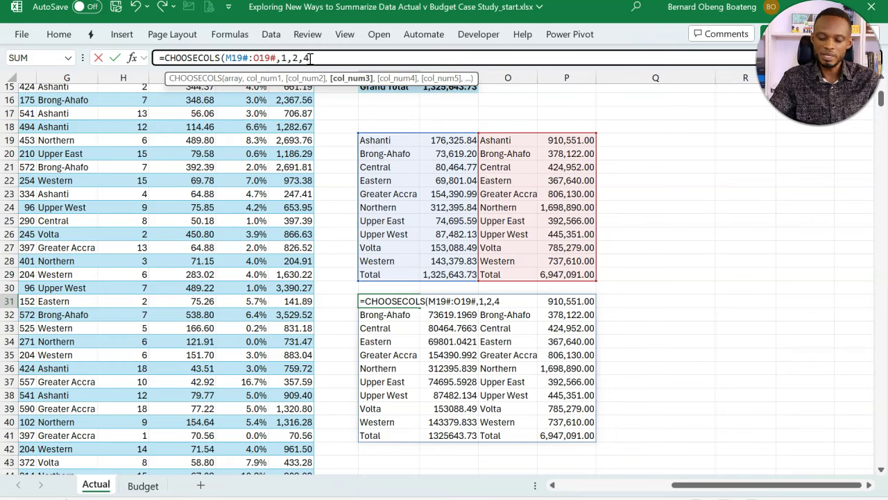
{"action": "key", "text": "Return"}
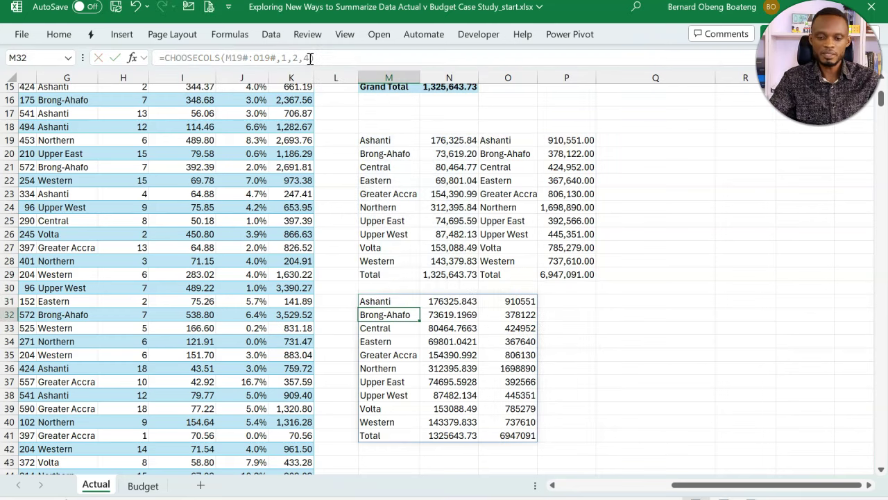
- Move the CHOOSECOLS formula from M31 to M32 and format N32:O41 with thousands separators and two decimal places
{"action": "left_click", "coordinate": [382, 301]}
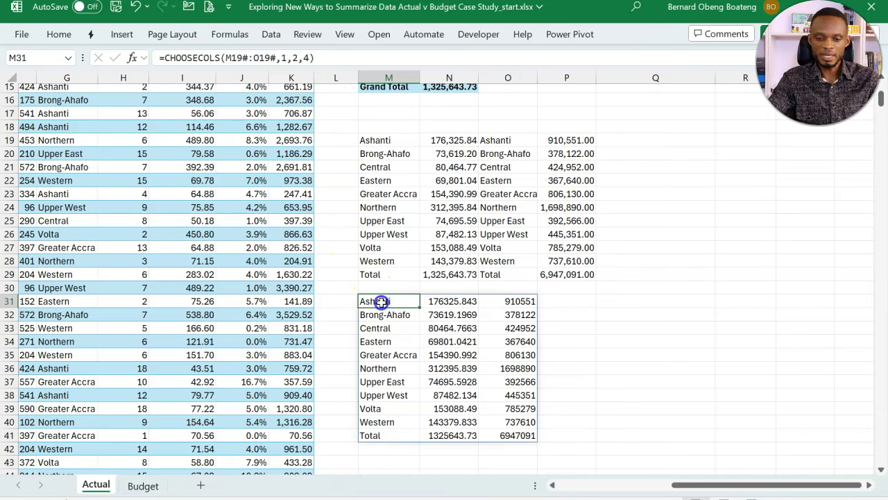
{"action": "key", "text": "ctrl+c"}
{"action": "key", "text": "Down"}
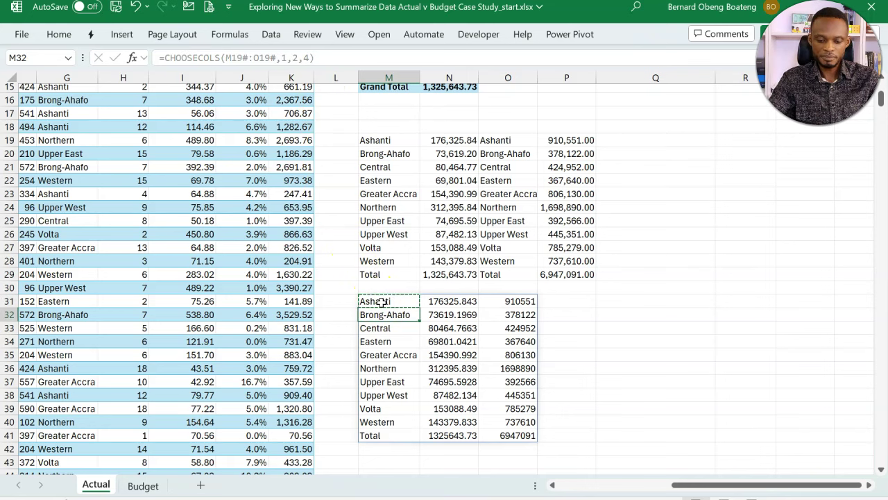
{"action": "key", "text": "ctrl+v"}
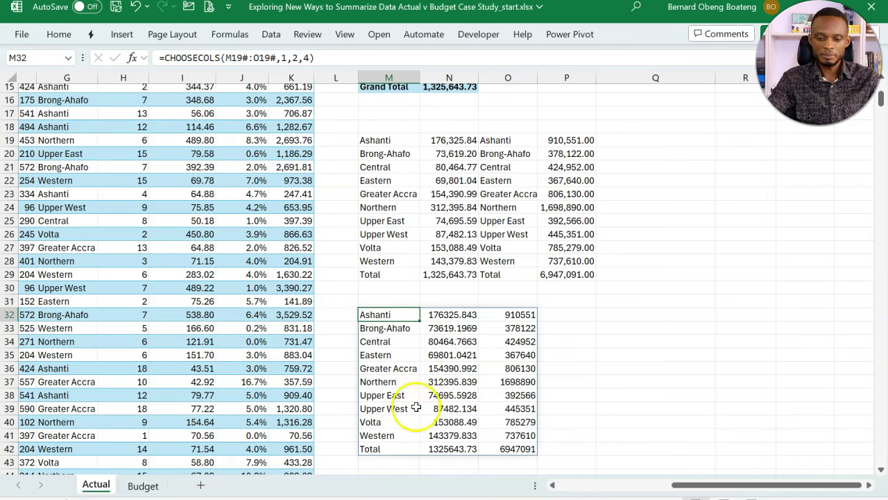
{"action": "left_click_drag", "start_coordinate": [456, 314], "coordinate": [509, 438]}
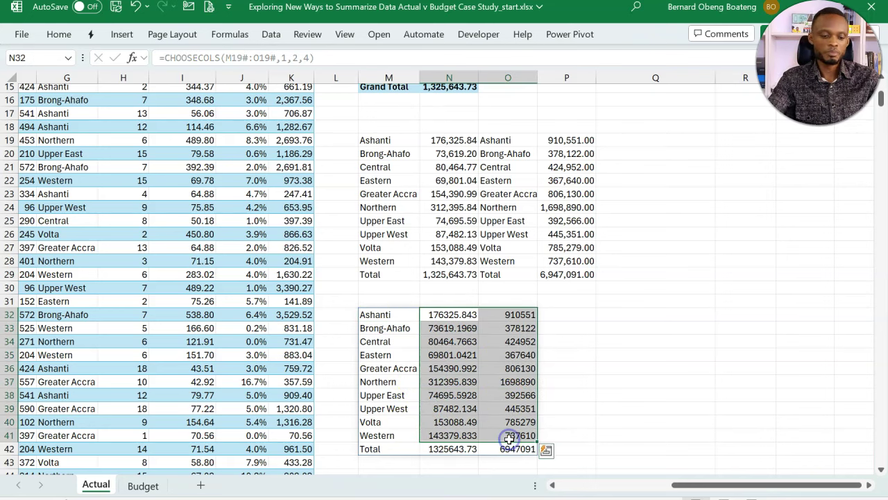
{"action": "key", "text": "ctrl+shift+1"}
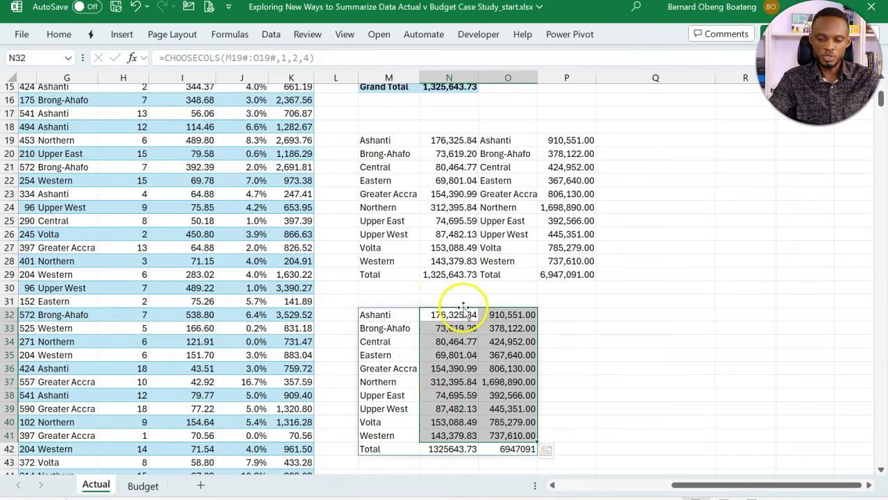
- Nest the CHOOSECOLS formula in M32 inside VSTACK, starting a header array constant before it with "Region"
{"action": "double_click", "coordinate": [389, 315]}
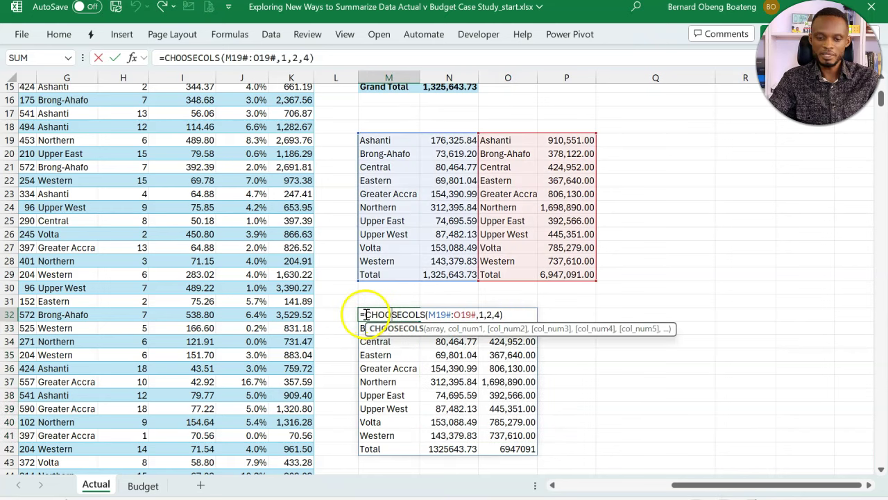
{"action": "left_click", "coordinate": [362, 315]}
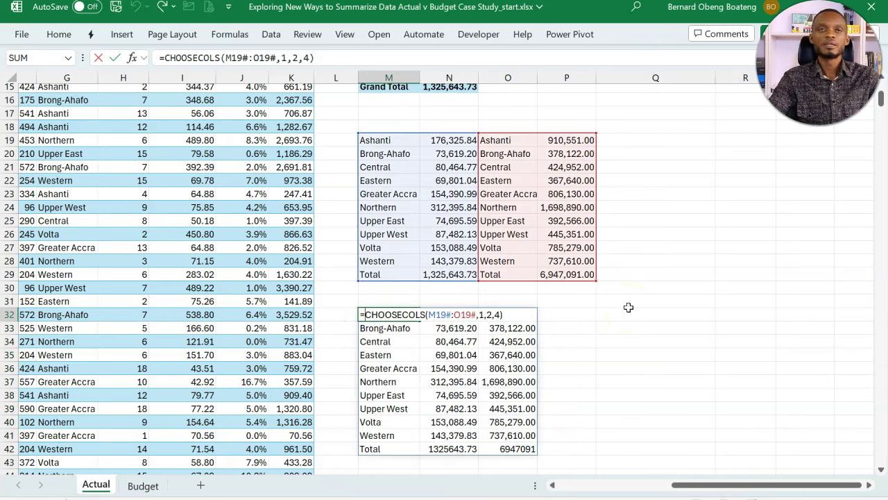
{"action": "type", "text": "VSTACK("}
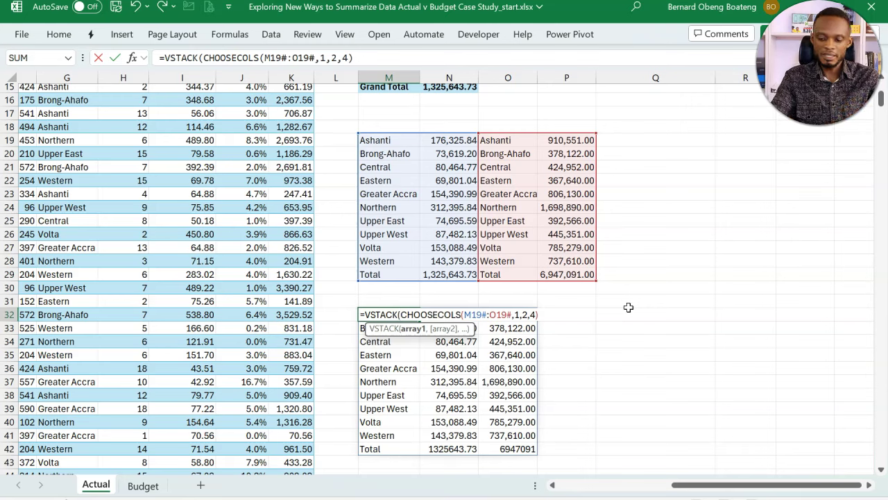
{"action": "type", "text": "{"}
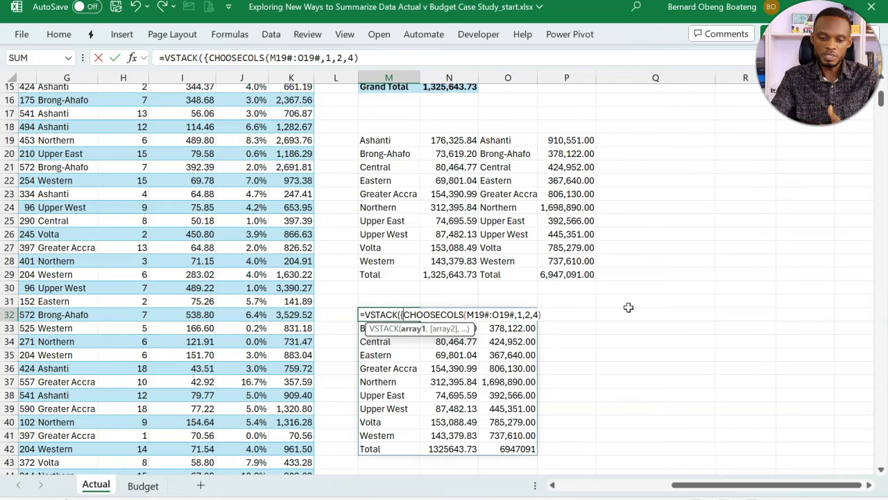
{"action": "type", "text": "\""}
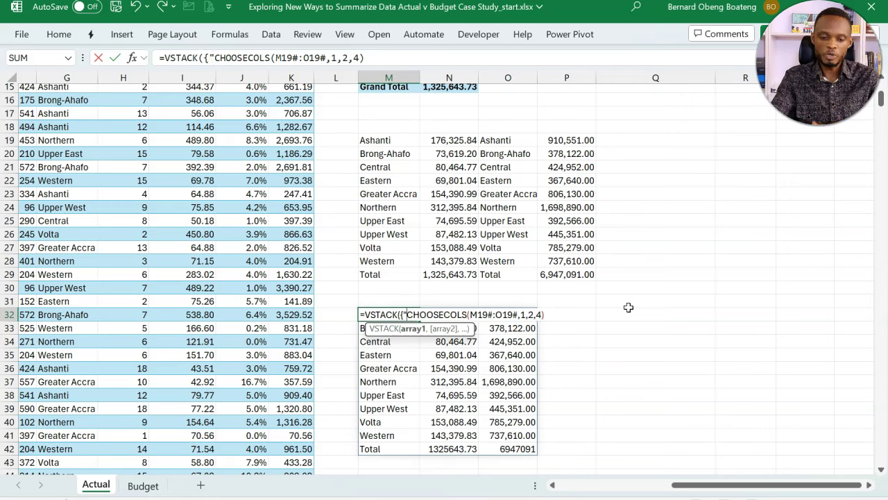
{"action": "type", "text": "REgio"}
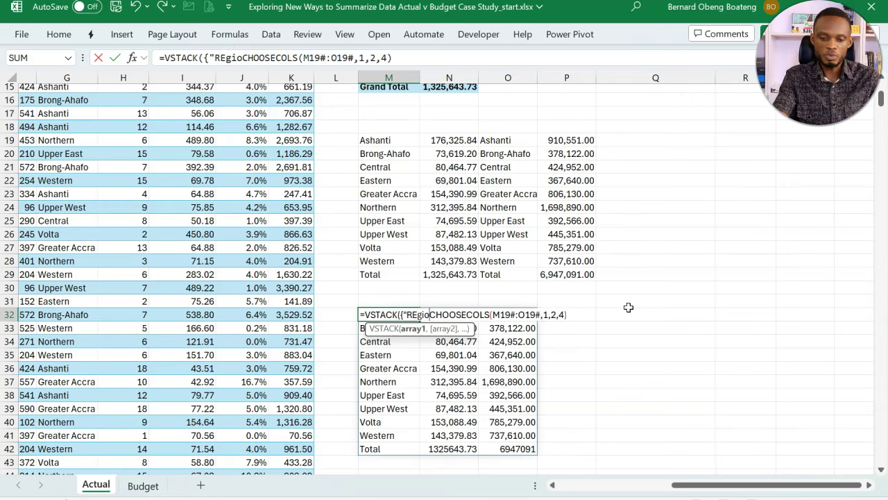
{"action": "key", "text": "BackSpace"}
{"action": "key", "text": "BackSpace"}
{"action": "key", "text": "BackSpace"}
{"action": "key", "text": "BackSpace"}
{"action": "type", "text": "Region"}
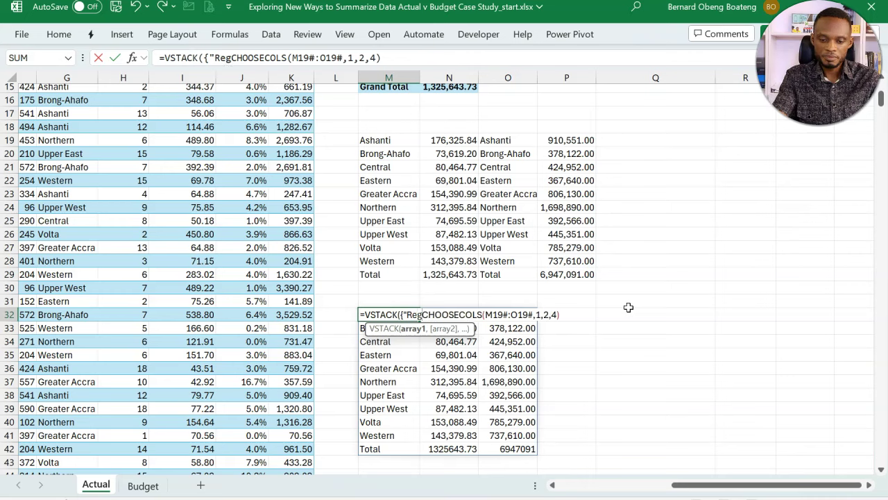
{"action": "type", "text": "\""}
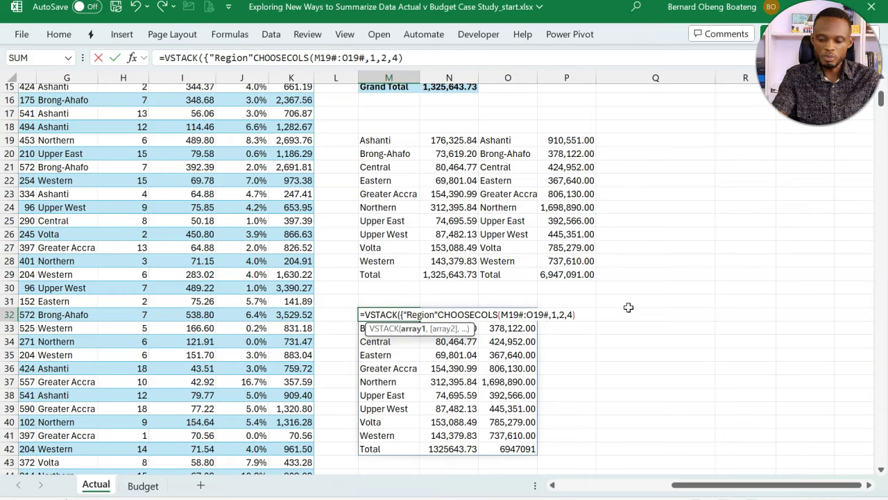
- Add "Actual" and "Budget" to the header array in M32 and complete =VSTACK({"Region","Actual","Budget"},CHOOSECOLS(M19#:O19#,1,2,4))
{"action": "type", "text": ",\"Actual"}
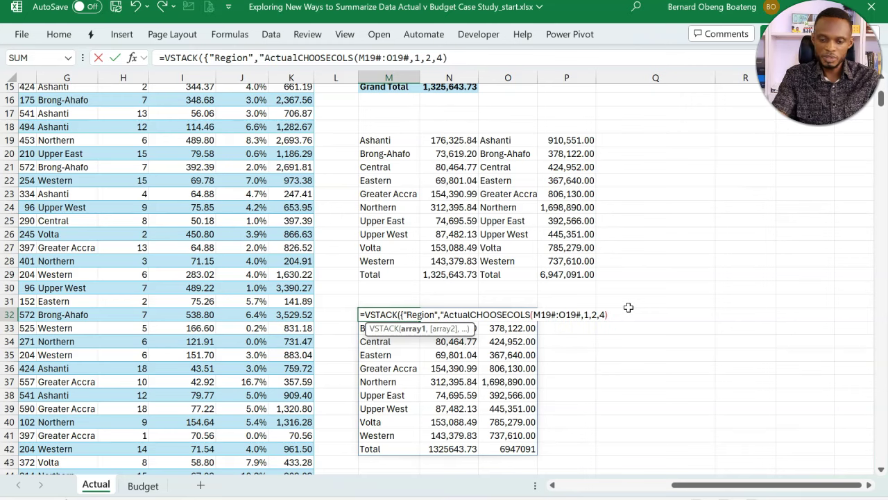
{"action": "type", "text": "\","}
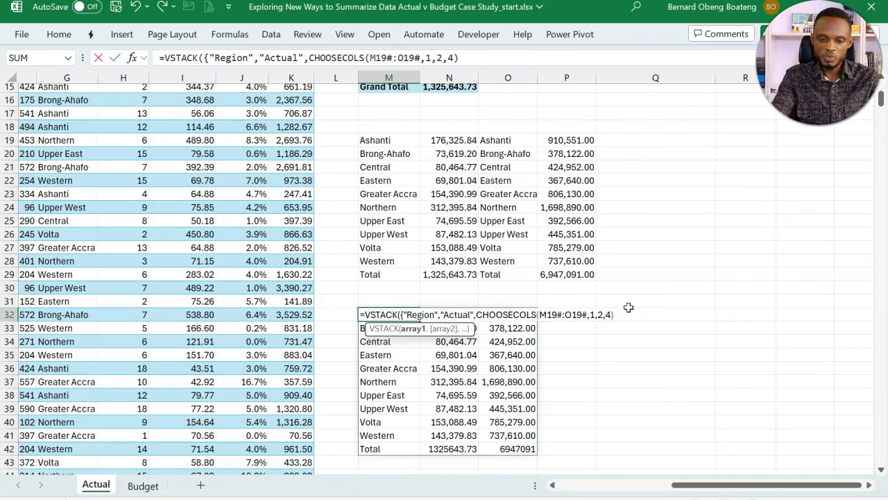
{"action": "type", "text": "\"Budget"}
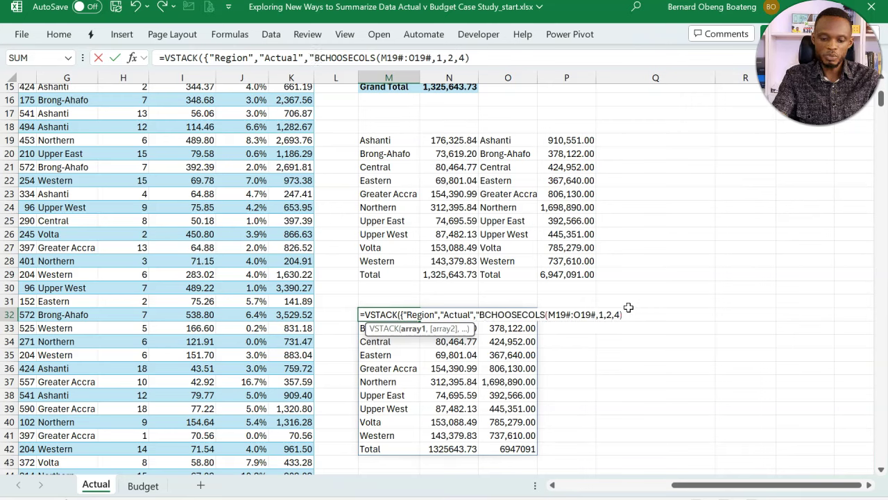
{"action": "type", "text": "\""}
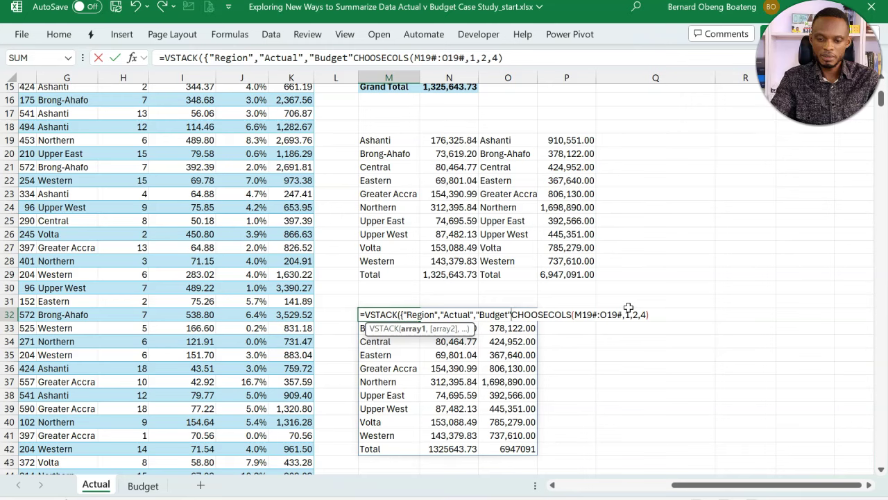
{"action": "type", "text": "},"}
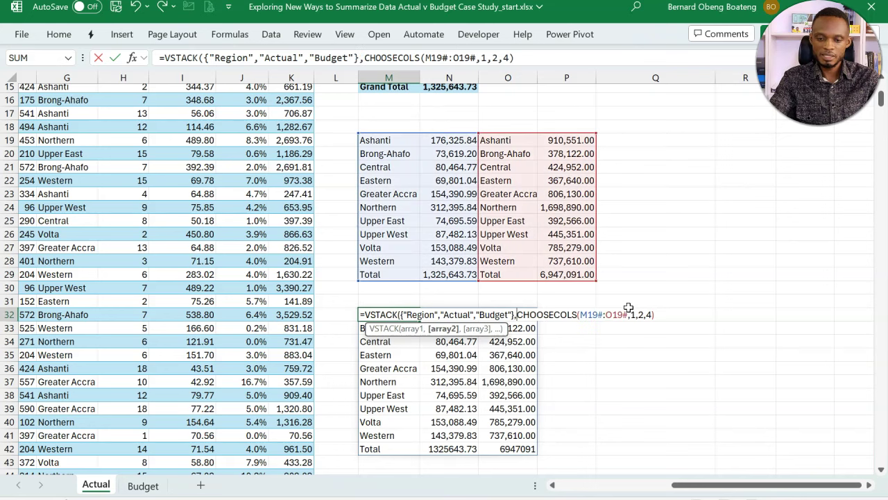
{"action": "left_click", "coordinate": [413, 328]}
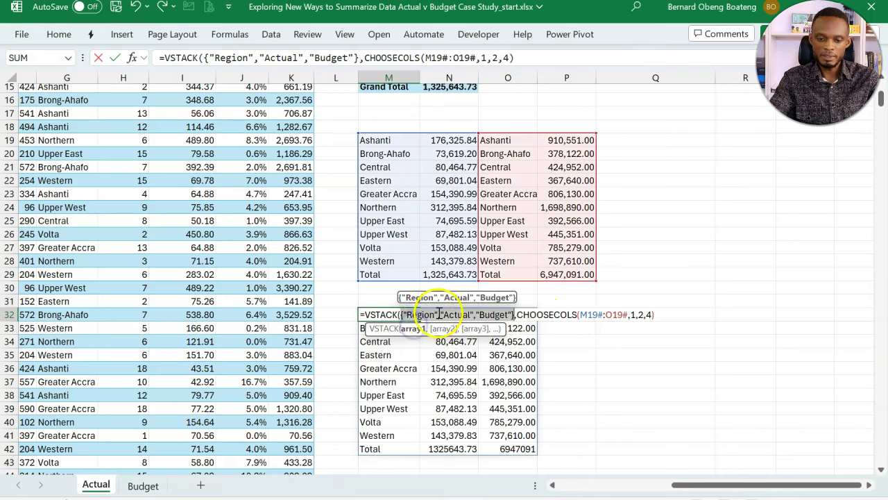
{"action": "left_click", "coordinate": [444, 329]}
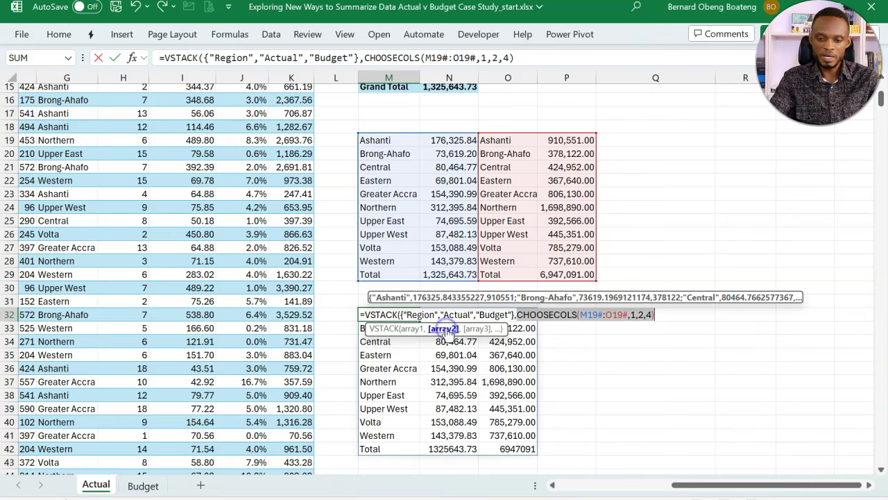
{"action": "left_click", "coordinate": [585, 314]}
{"action": "left_click", "coordinate": [659, 315]}
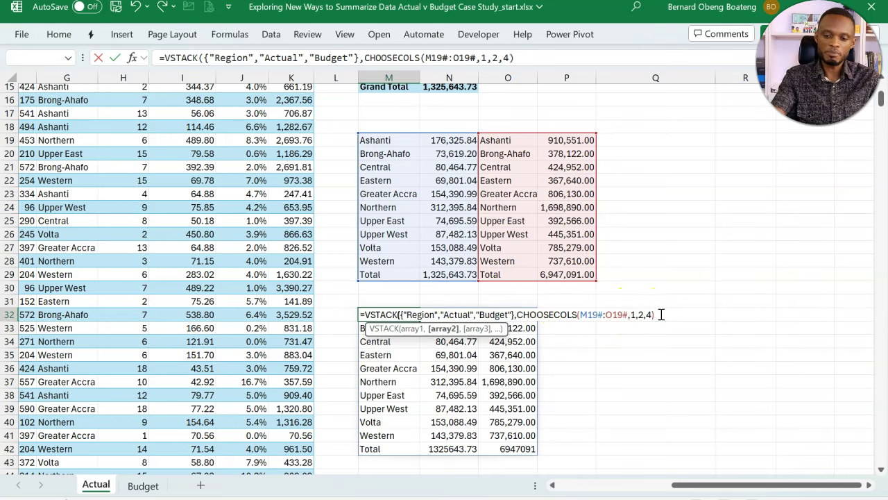
{"action": "type", "text": ")"}
{"action": "key", "text": "Return"}
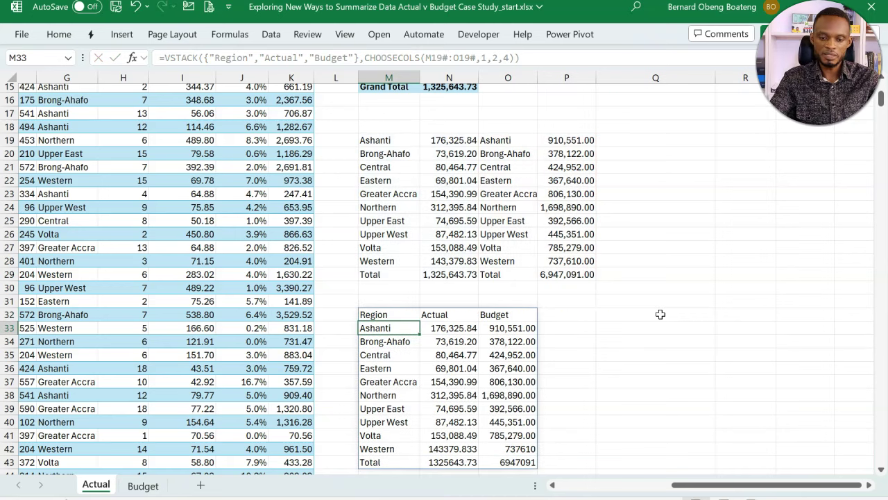
- Format the actual and budget amounts in N33:O43 with thousands separators and two decimal places
{"action": "scroll", "coordinate": [510, 399], "scroll_direction": "down", "scroll_amount": 1}
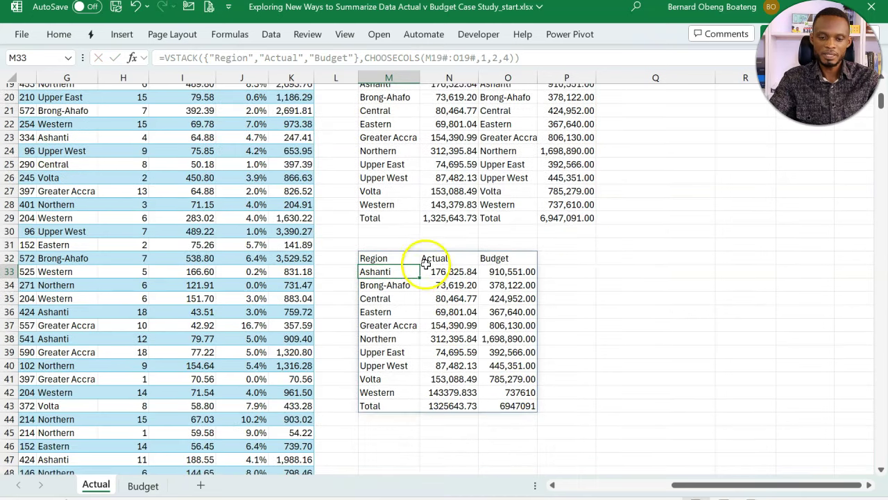
{"action": "left_click", "coordinate": [397, 259]}
{"action": "left_click", "coordinate": [439, 259]}
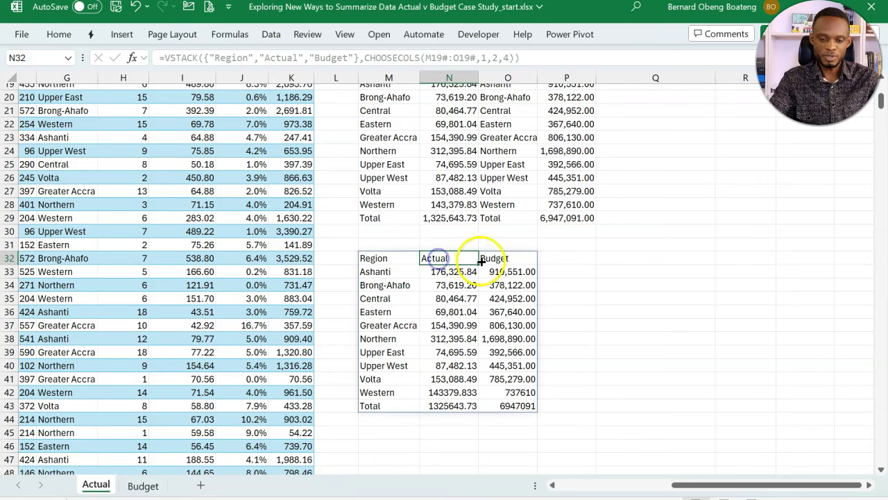
{"action": "left_click", "coordinate": [490, 258]}
{"action": "left_click_drag", "start_coordinate": [449, 272], "coordinate": [506, 399]}
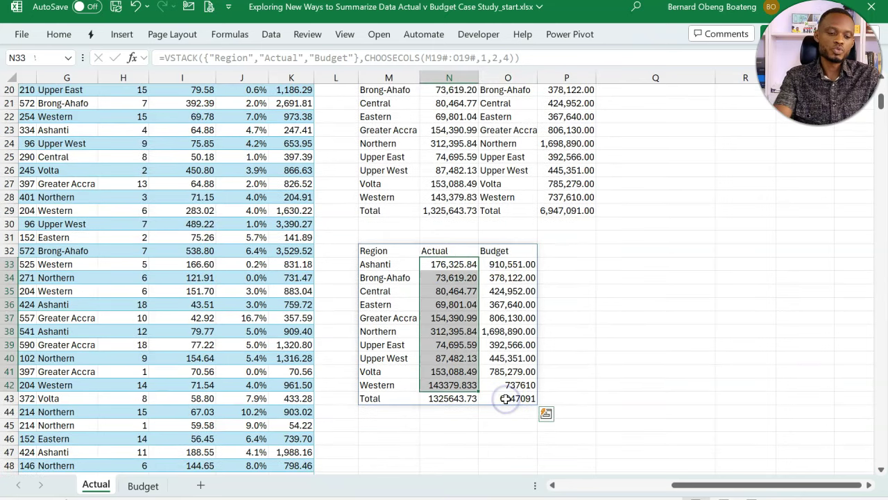
{"action": "key", "text": "ctrl+shift+1"}
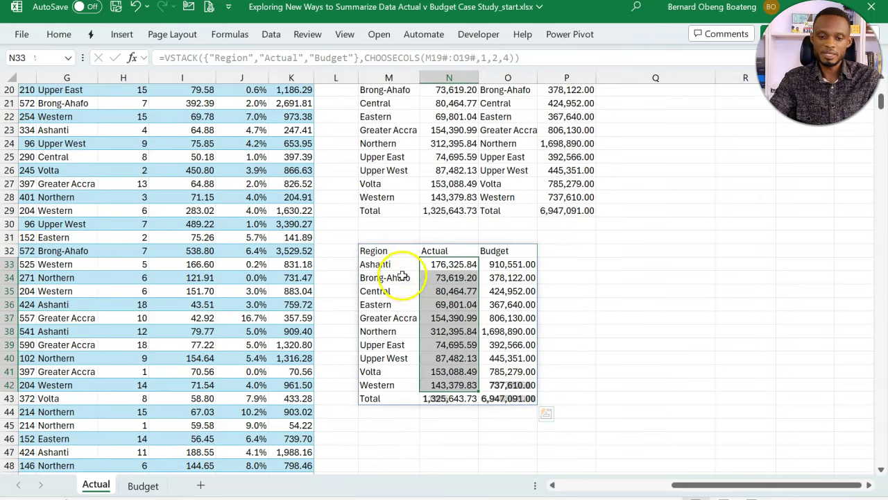
- Wrap the M32 formula in DROP to remove its last row: =DROP(VSTACK({"Region","Actual","Budget"},CHOOSECOLS(M19#:O19#,1,2,4)),-1)
{"action": "double_click", "coordinate": [391, 250]}
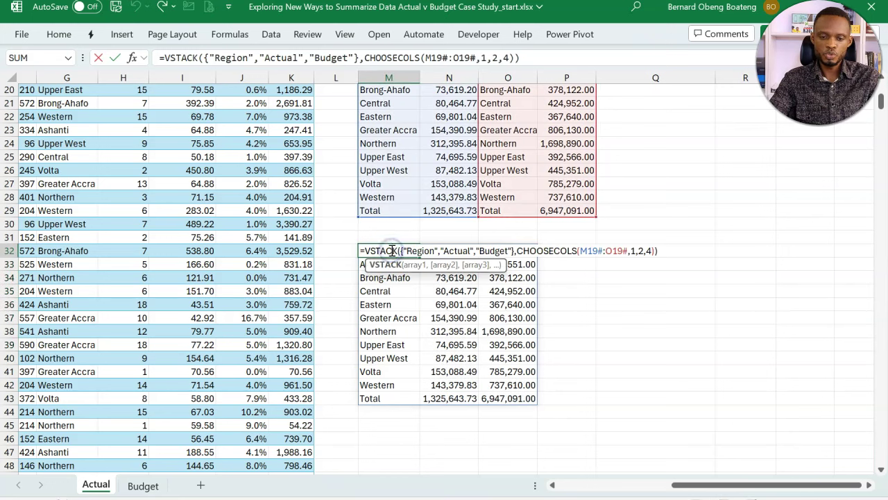
{"action": "left_click", "coordinate": [362, 249]}
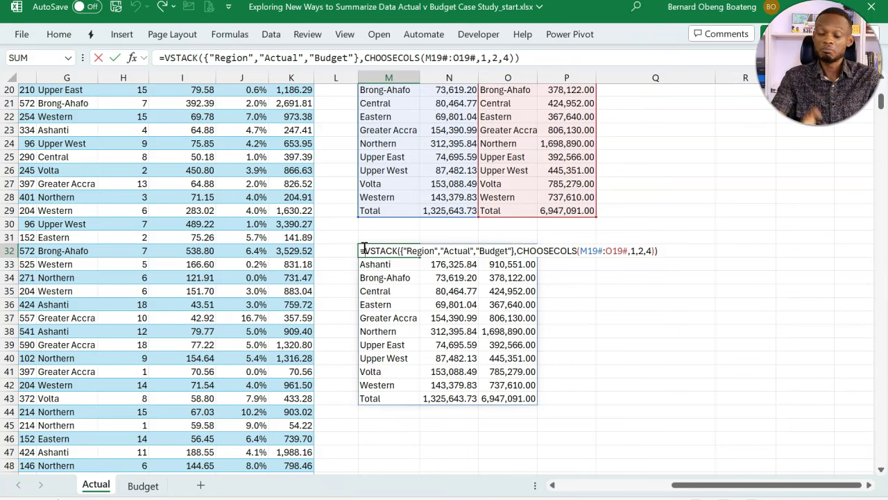
{"action": "type", "text": "dro"}
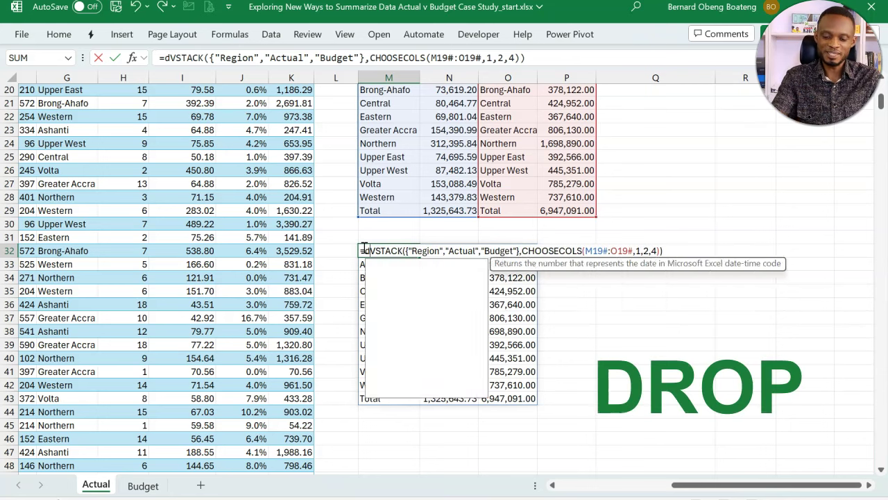
{"action": "key", "text": "Tab"}
{"action": "left_click_drag", "start_coordinate": [393, 250], "coordinate": [683, 251]}
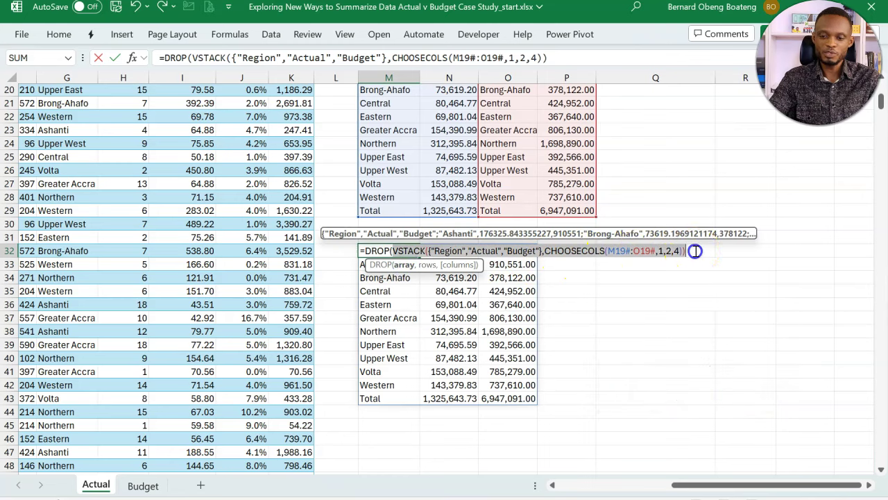
{"action": "left_click", "coordinate": [690, 251]}
{"action": "type", "text": ",-1"}
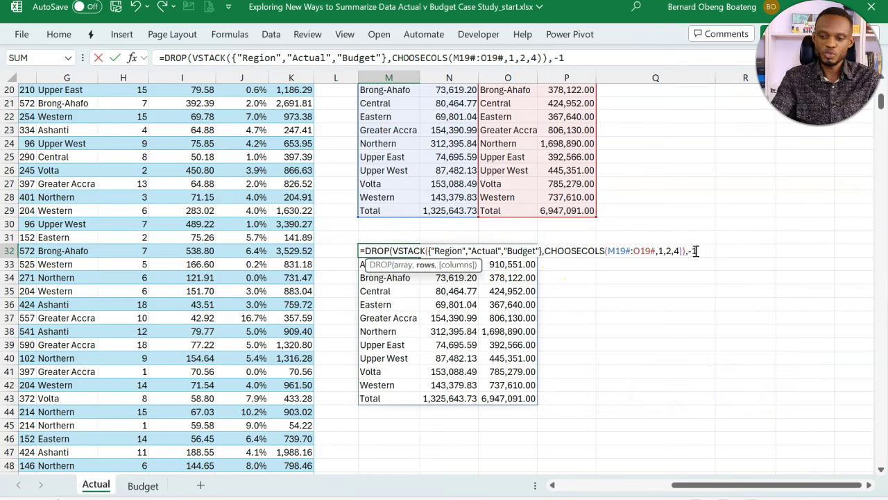
{"action": "type", "text": ")"}
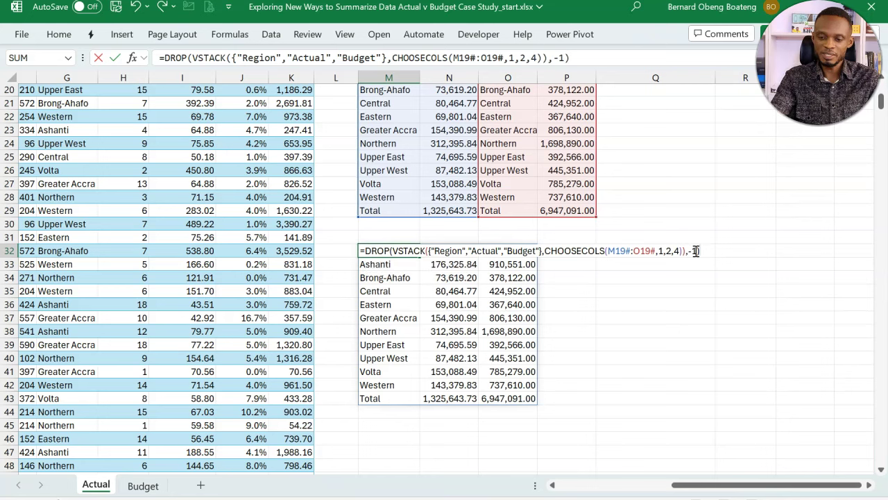
{"action": "key", "text": "Return"}
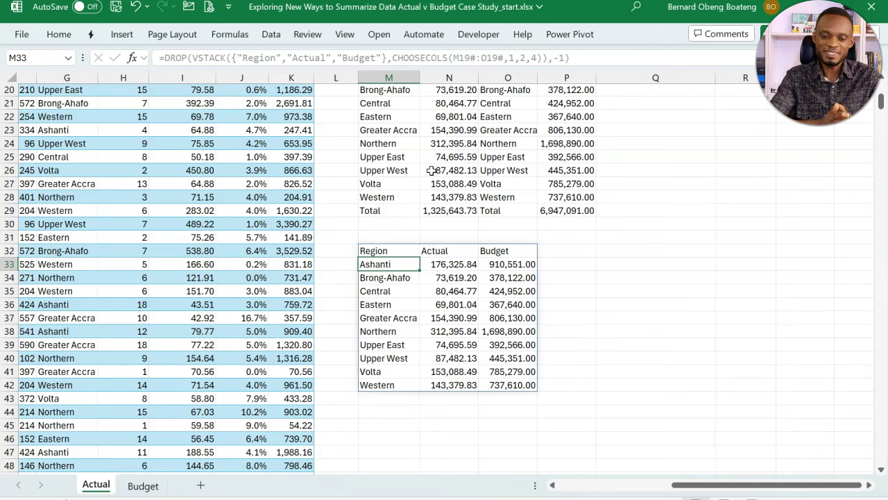
- Insert a clustered column chart from the regional actual and budget table in M32:O42
{"action": "left_click_drag", "start_coordinate": [396, 249], "coordinate": [508, 383]}
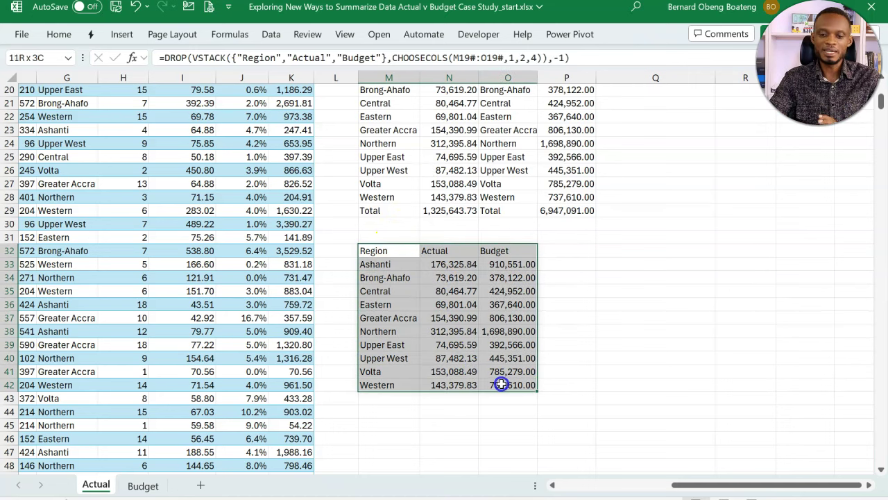
{"action": "left_click", "coordinate": [121, 34]}
{"action": "left_click", "coordinate": [219, 69]}
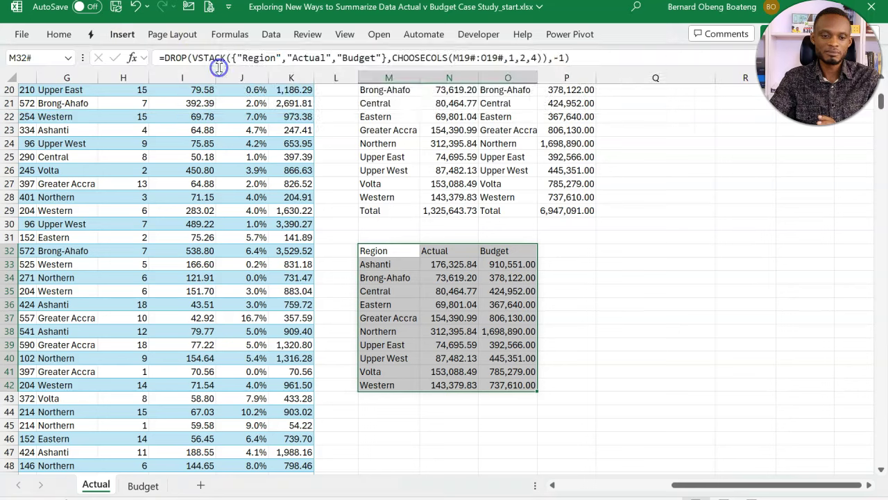
{"action": "left_click", "coordinate": [573, 442]}
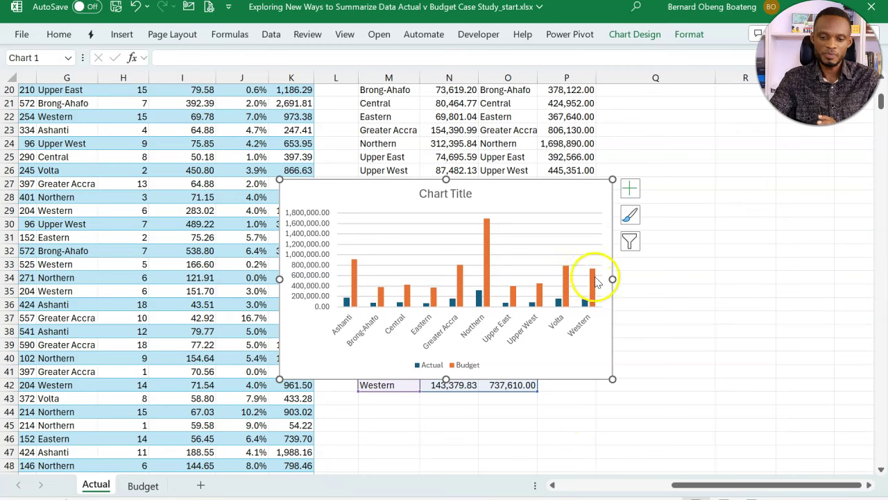
- Enlarge the clustered column chart in width and height and delete its title
{"action": "left_click_drag", "start_coordinate": [612, 278], "coordinate": [747, 299]}
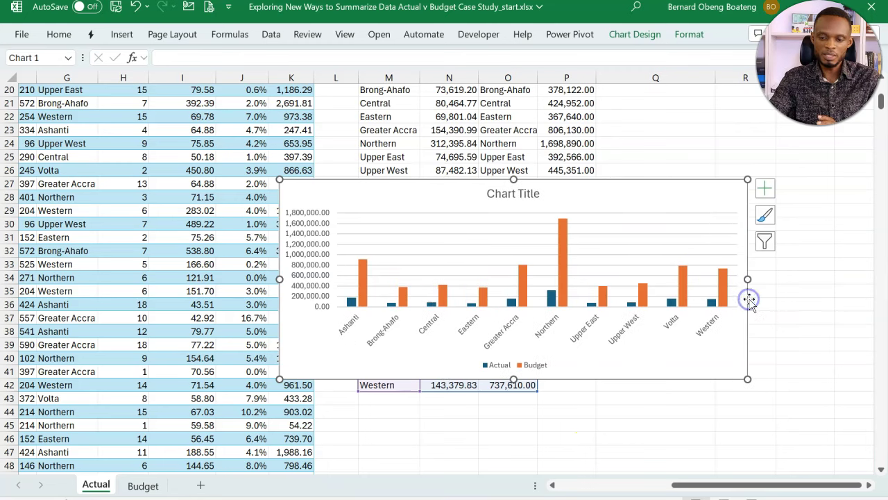
{"action": "left_click_drag", "start_coordinate": [512, 380], "coordinate": [514, 457]}
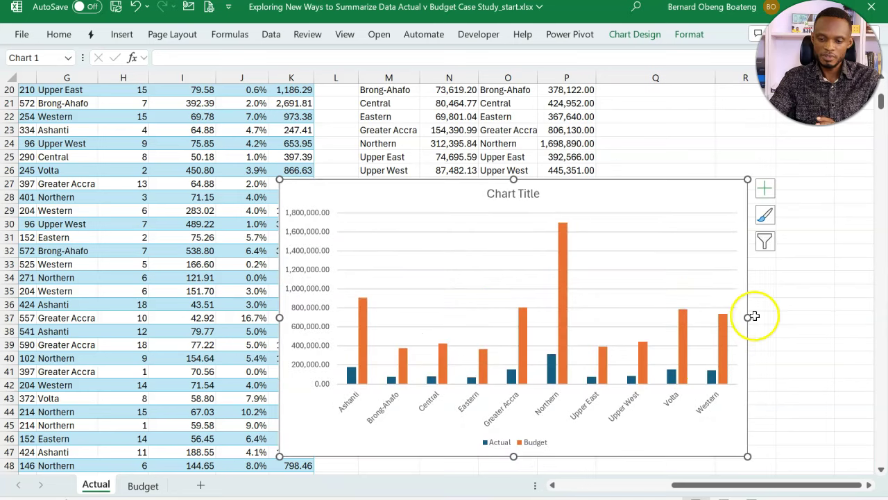
{"action": "left_click_drag", "start_coordinate": [748, 318], "coordinate": [835, 328]}
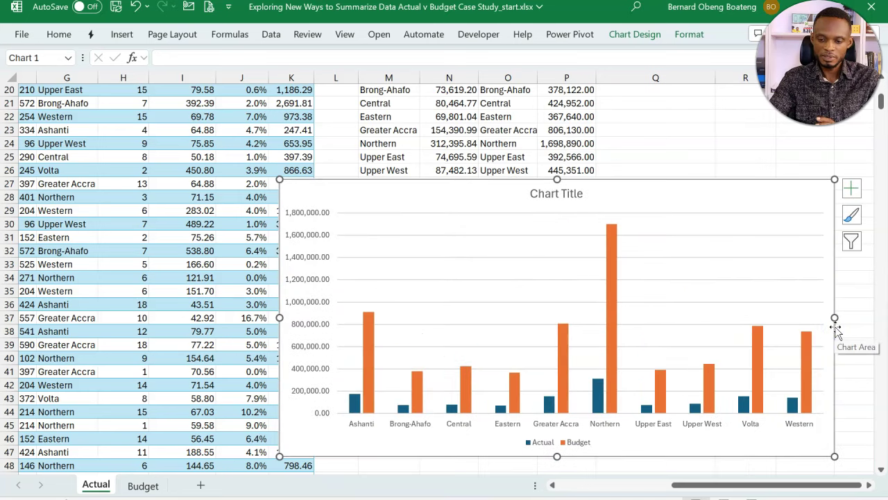
{"action": "left_click", "coordinate": [571, 198]}
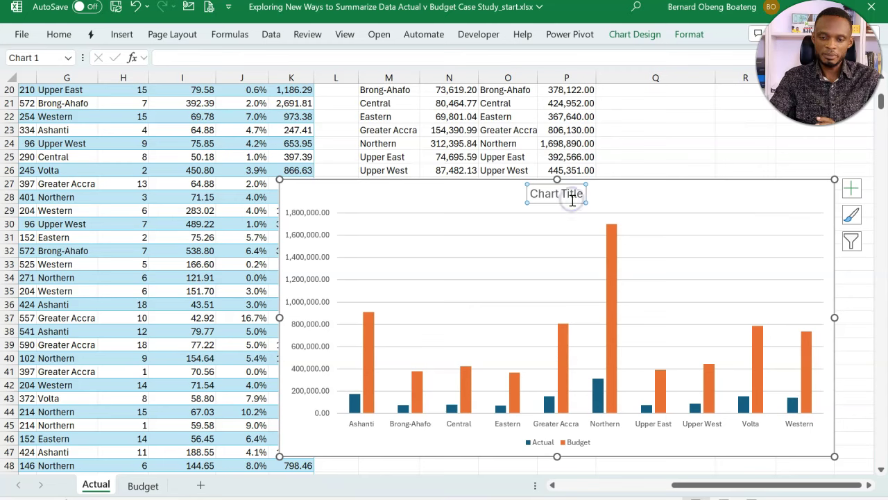
{"action": "key", "text": "Delete"}
- Plot the Budget series on the secondary axis and set its gap width to 94%
{"action": "left_click", "coordinate": [311, 314]}
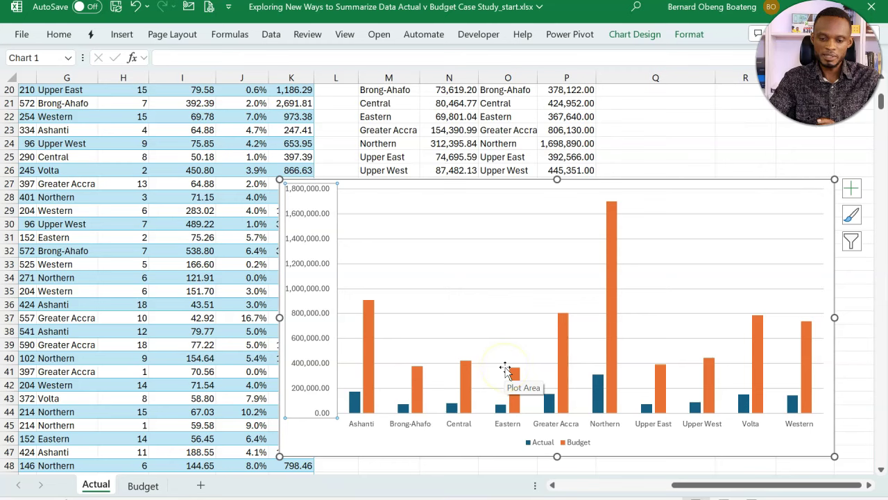
{"action": "left_click", "coordinate": [464, 374]}
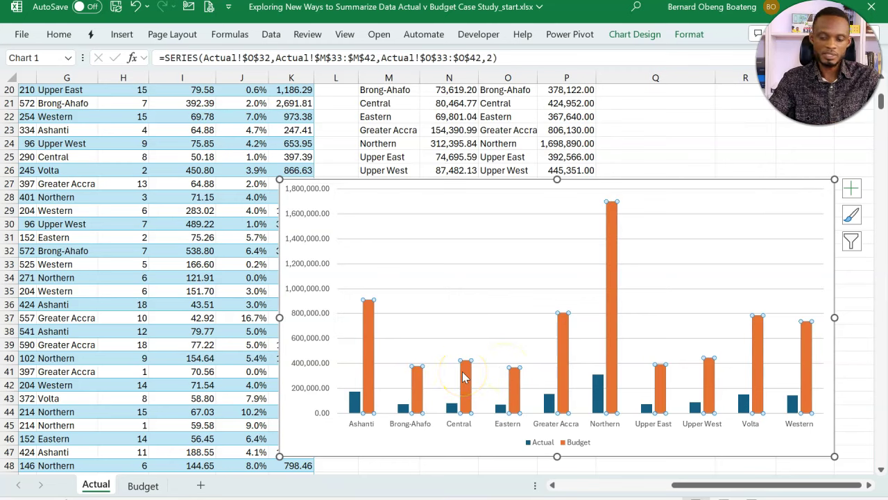
{"action": "double_click", "coordinate": [464, 377]}
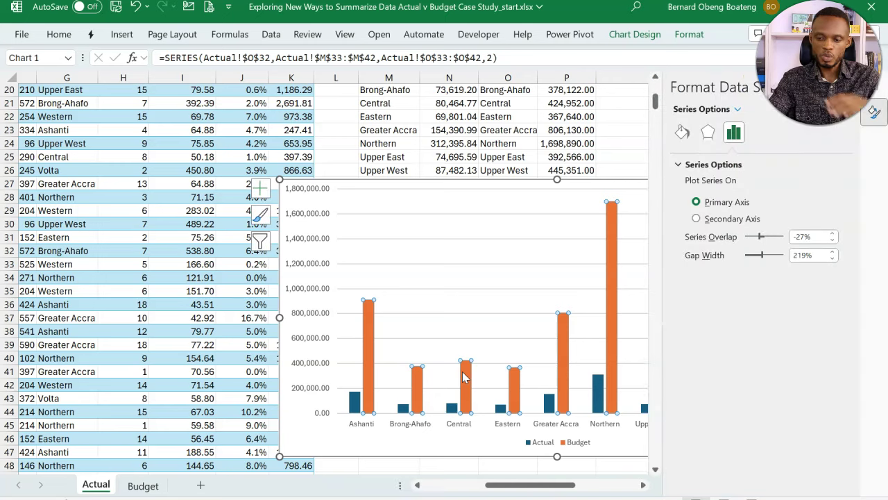
{"action": "left_click", "coordinate": [696, 219]}
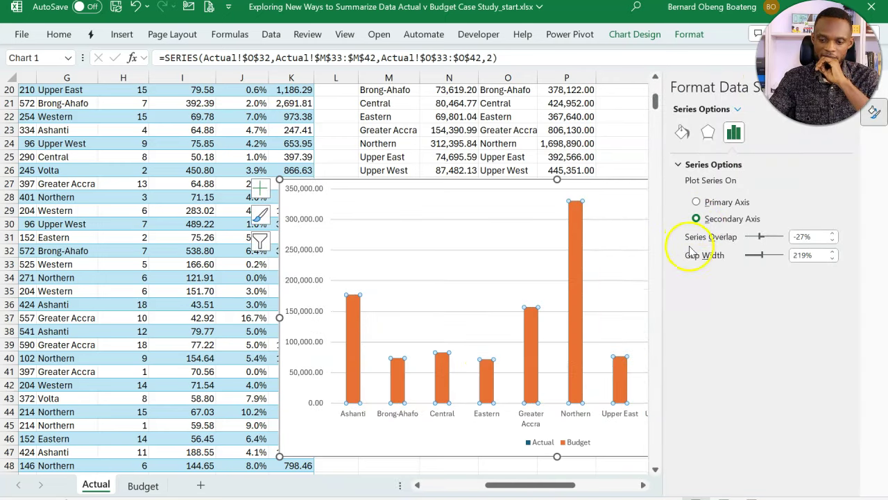
{"action": "left_click_drag", "start_coordinate": [573, 488], "coordinate": [614, 481]}
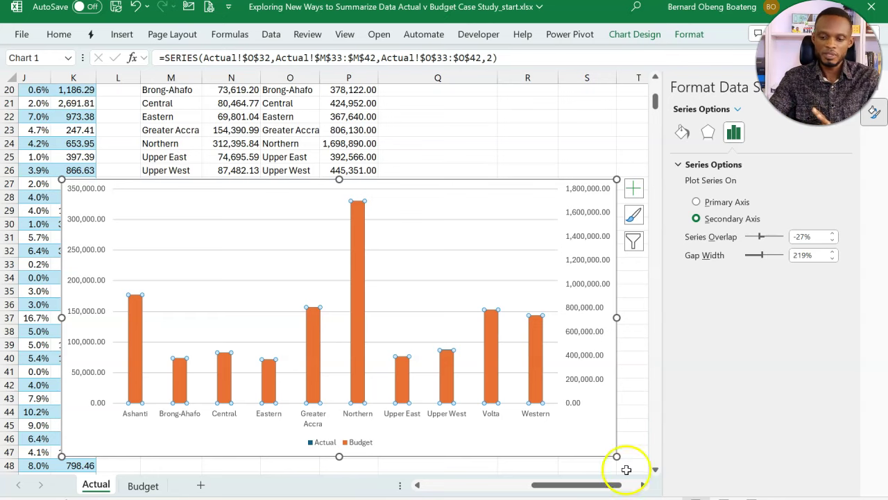
{"action": "left_click_drag", "start_coordinate": [762, 259], "coordinate": [755, 258]}
{"action": "left_click", "coordinate": [755, 256]}
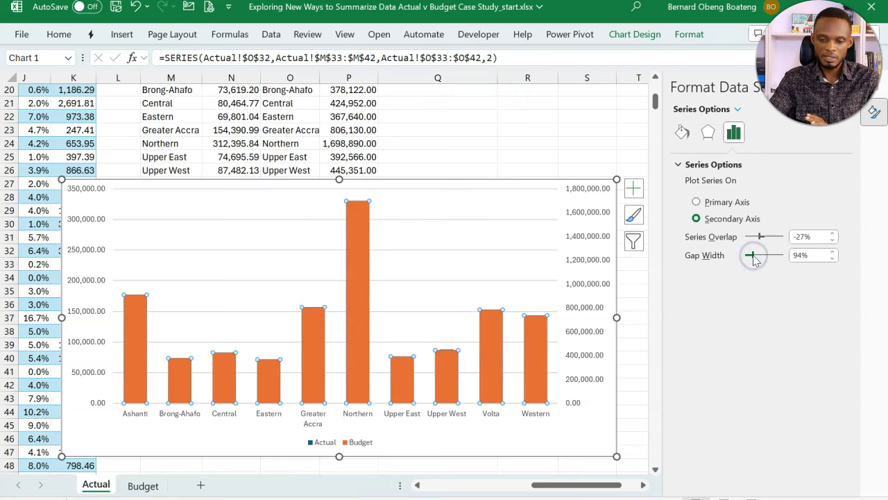
- Give the Budget columns a solid dark blue fill and make it mostly transparent so the Actual columns show through
{"action": "left_click", "coordinate": [682, 132]}
{"action": "left_click", "coordinate": [677, 165]}
{"action": "left_click", "coordinate": [713, 203]}
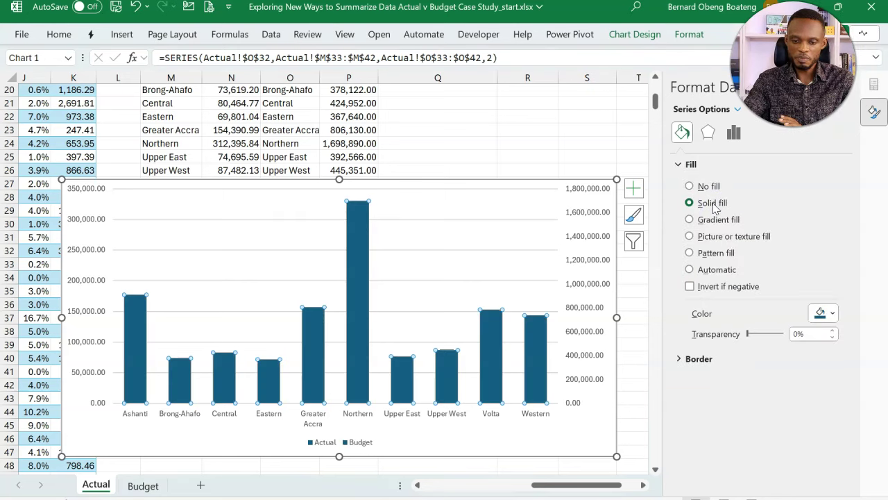
{"action": "left_click", "coordinate": [750, 334]}
{"action": "left_click_drag", "start_coordinate": [749, 334], "coordinate": [777, 334]}
- Set the label position to None for the chart's secondary and primary value axes
{"action": "left_click", "coordinate": [584, 305]}
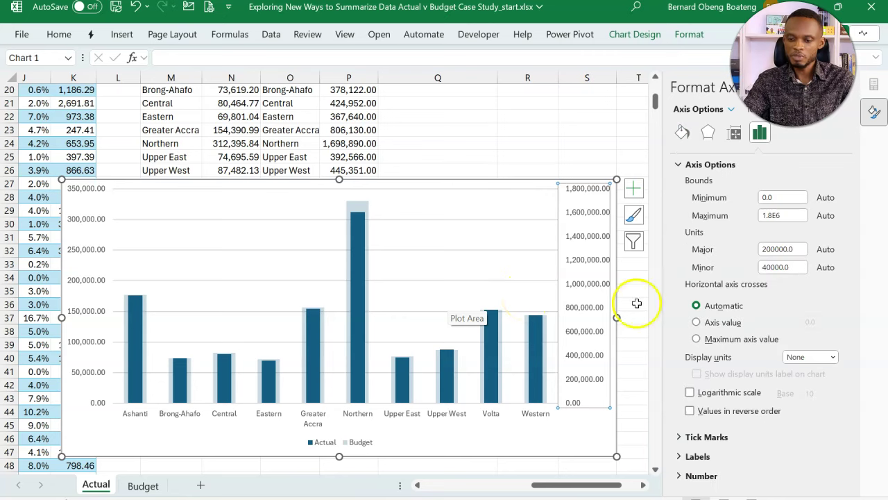
{"action": "left_click", "coordinate": [682, 457]}
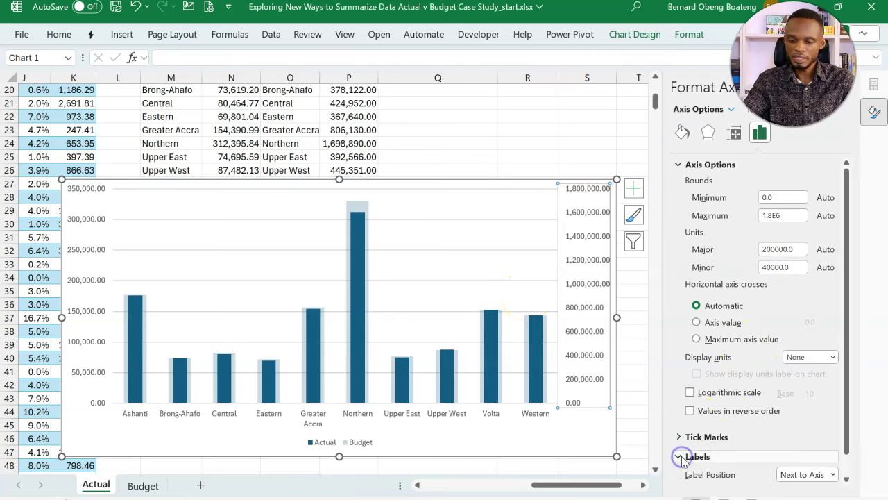
{"action": "left_click", "coordinate": [834, 452]}
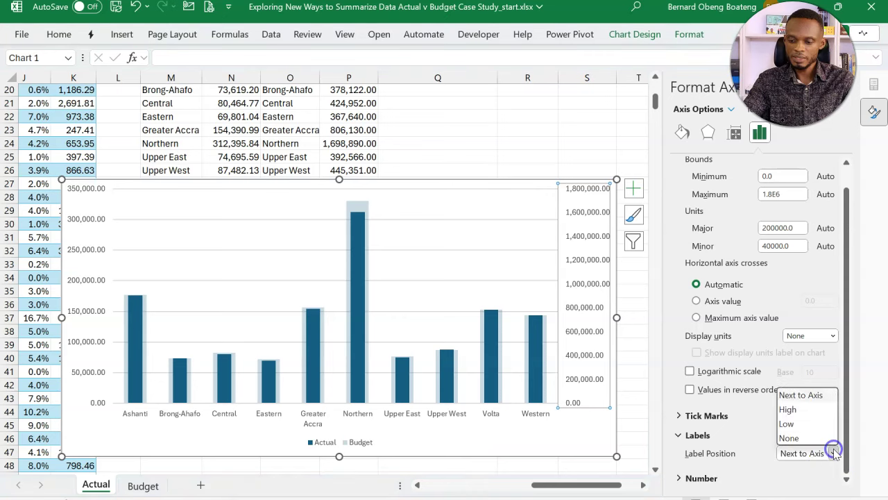
{"action": "left_click", "coordinate": [822, 438]}
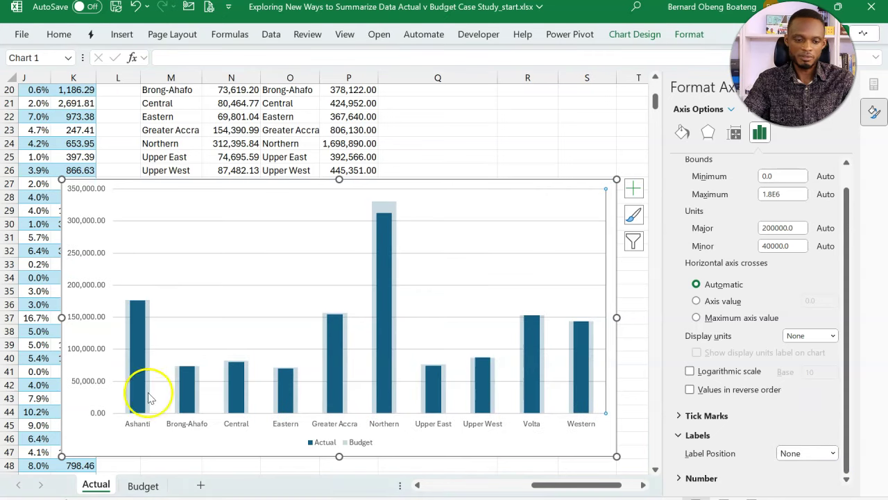
{"action": "left_click", "coordinate": [93, 348]}
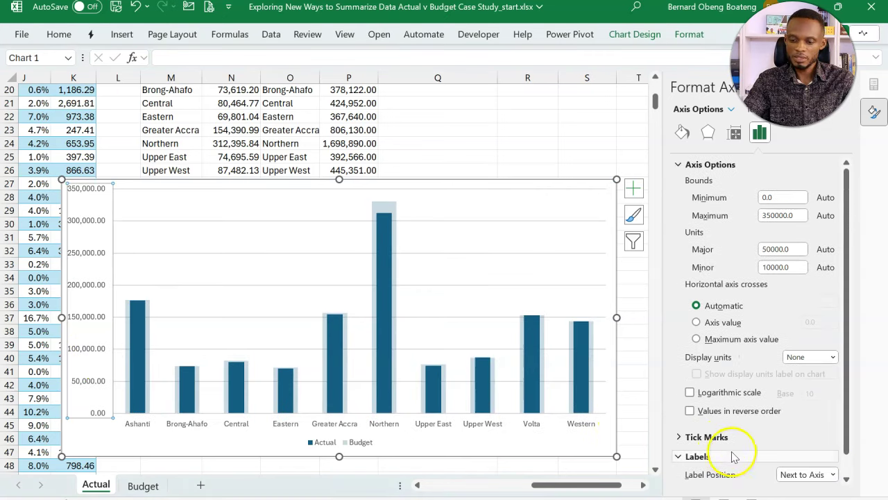
{"action": "left_click", "coordinate": [833, 474]}
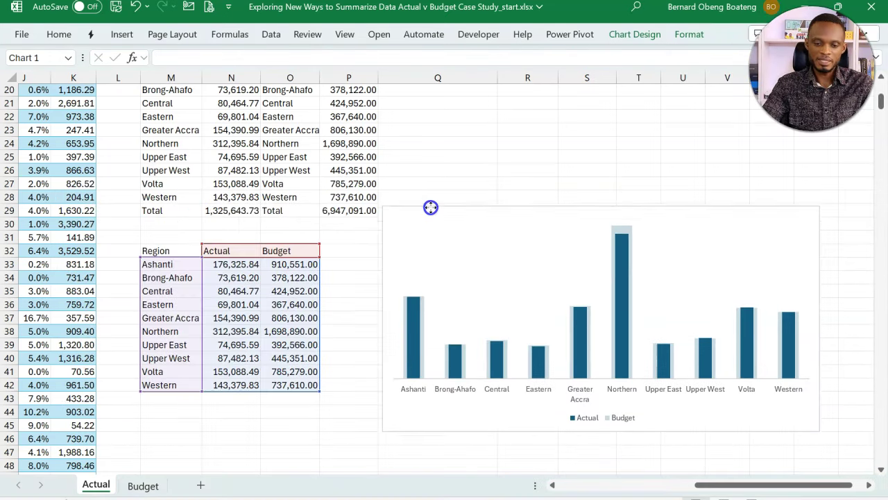
{"action": "left_click", "coordinate": [430, 208]}
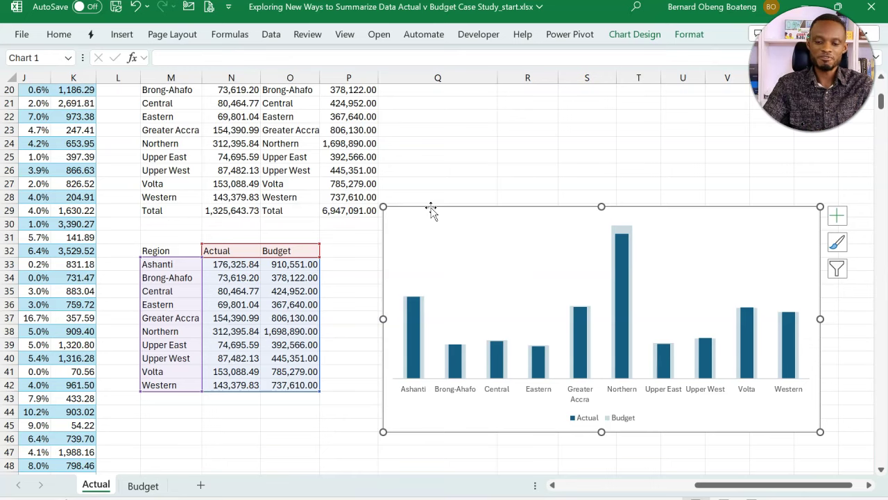
{"action": "left_click", "coordinate": [611, 186]}
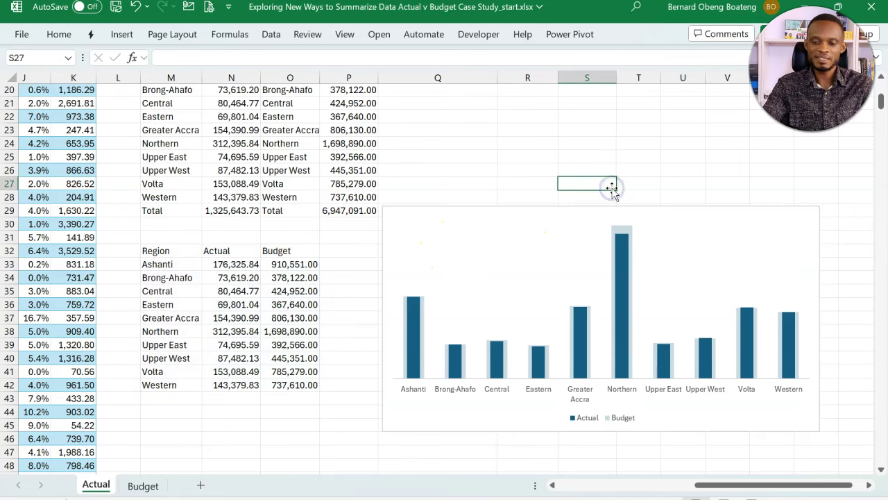
{"action": "left_click", "coordinate": [587, 228]}
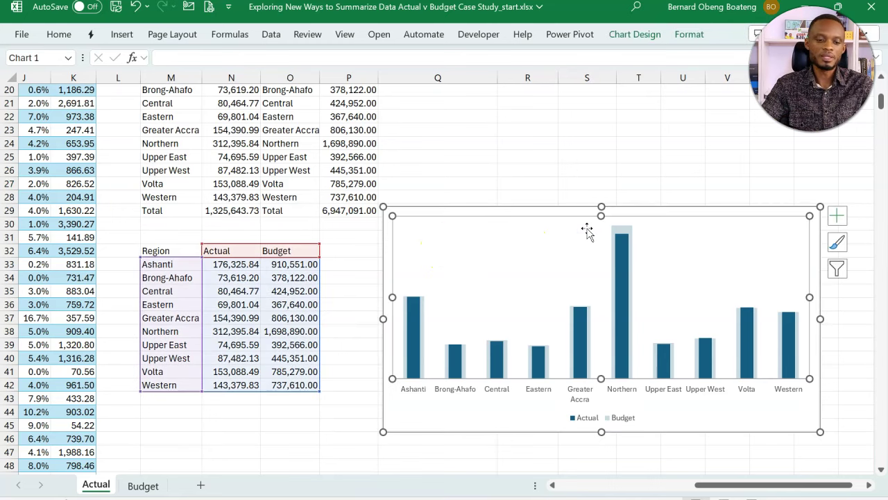
{"action": "left_click", "coordinate": [587, 205]}
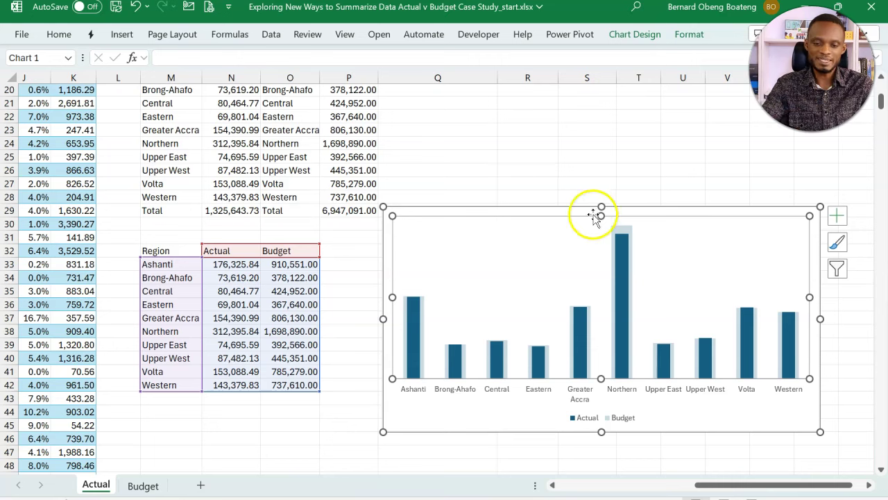
{"action": "left_click", "coordinate": [551, 180]}
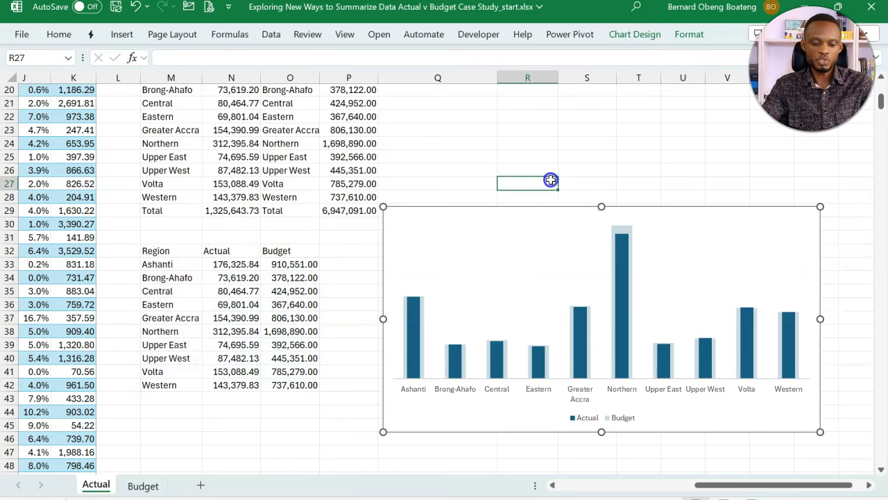
- Switch to the finished Compare Actual v Budget workbook, compare 2018 and 2019 with the dashboard's Year slicer, and return to the case study workbook's N33
{"action": "key", "text": "alt+Tab"}
{"action": "left_click", "coordinate": [764, 207]}
{"action": "left_click", "coordinate": [778, 227]}
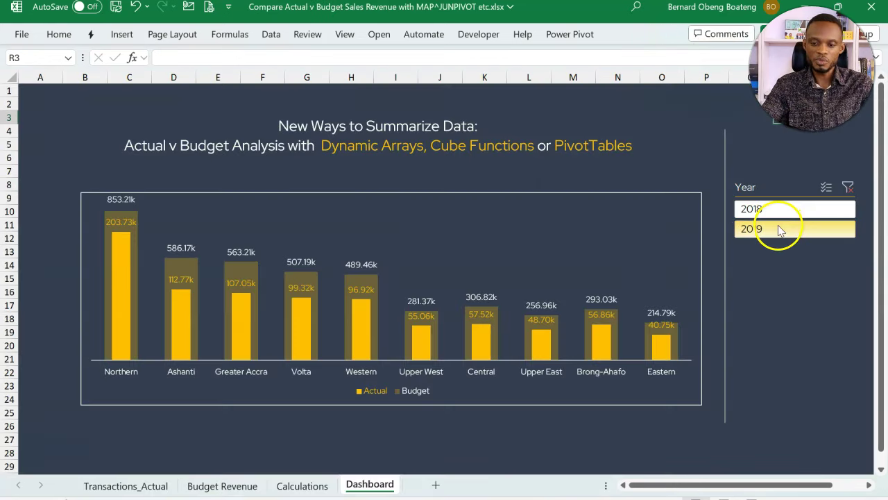
{"action": "left_click", "coordinate": [798, 208]}
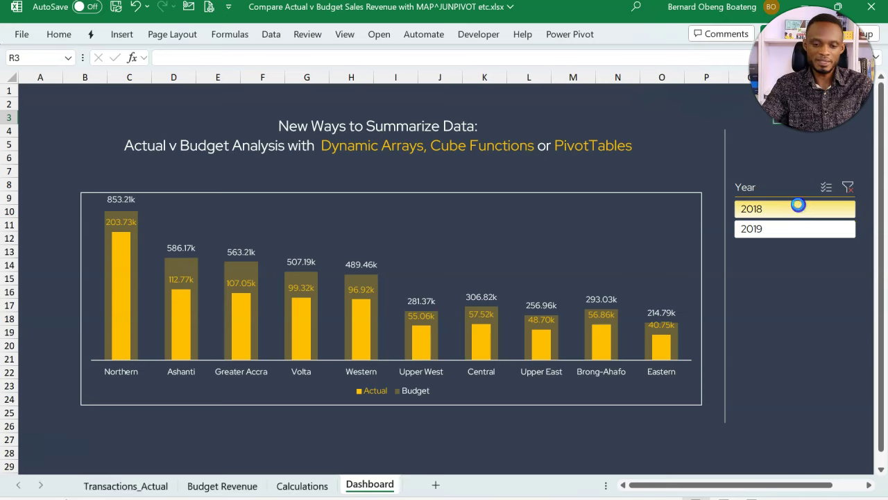
{"action": "left_click", "coordinate": [787, 229]}
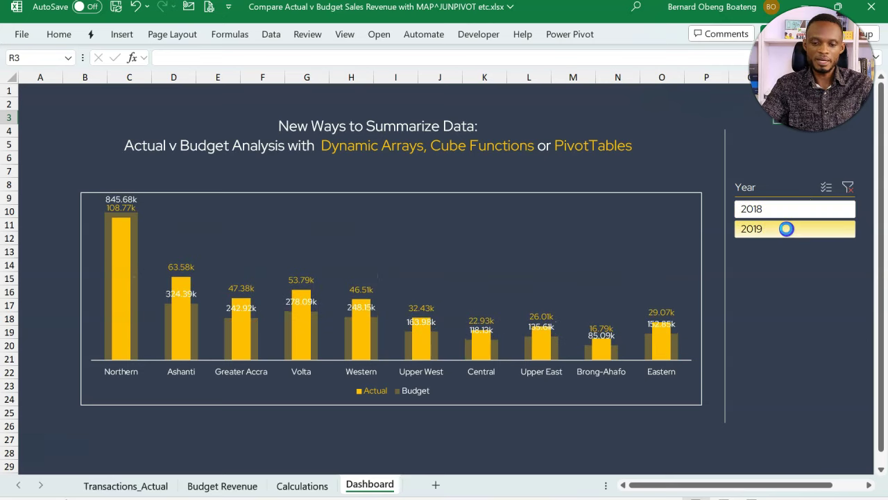
{"action": "left_click", "coordinate": [798, 211]}
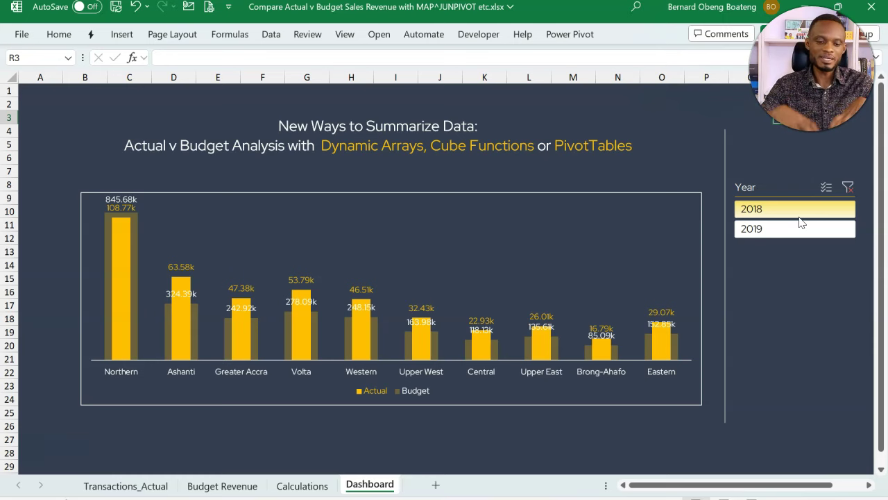
{"action": "left_click", "coordinate": [764, 246]}
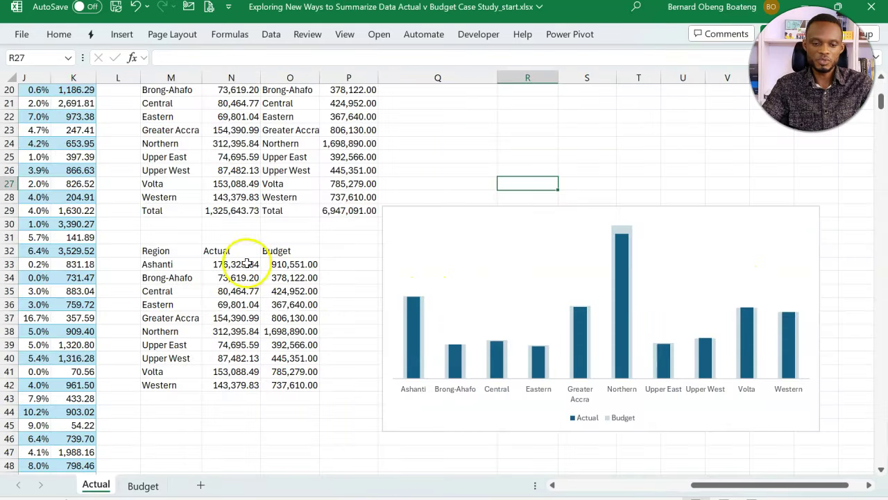
{"action": "left_click", "coordinate": [247, 263]}
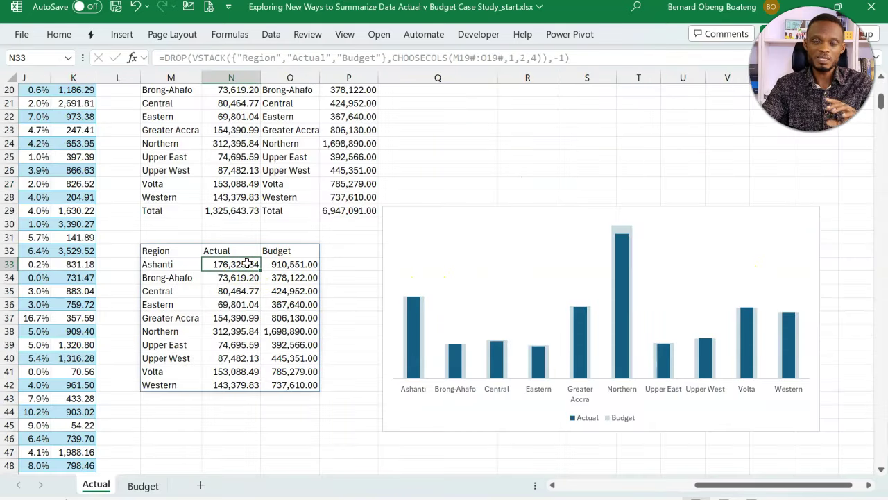